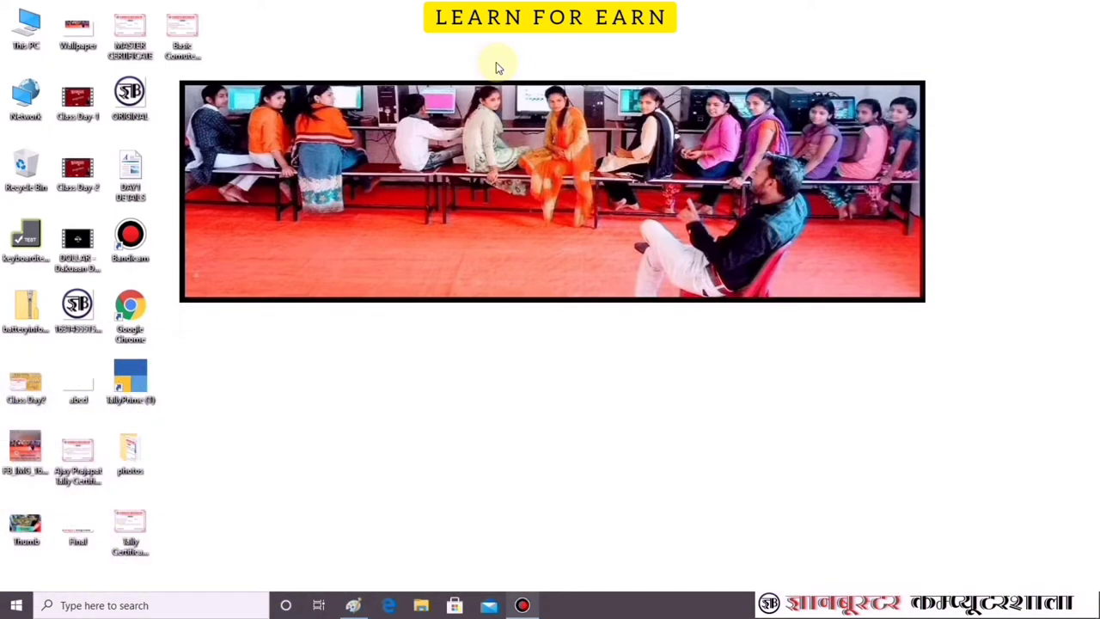
Step: Restore the Paint window and replace the certificate with a new blank Untitled picture
left_click(355, 606)
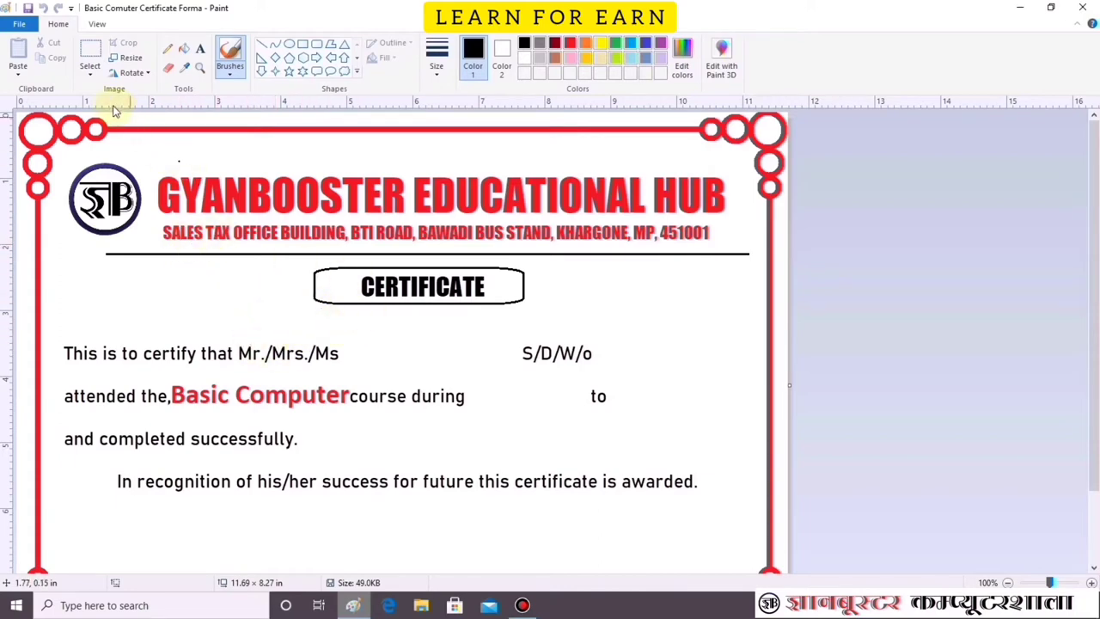
left_click(26, 25)
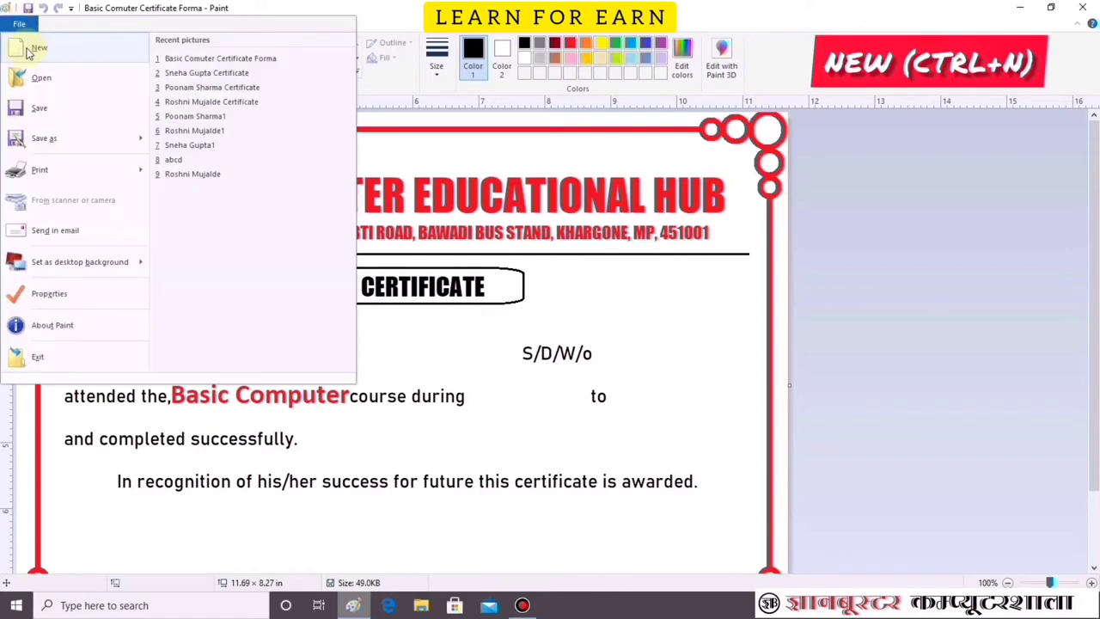
left_click(43, 49)
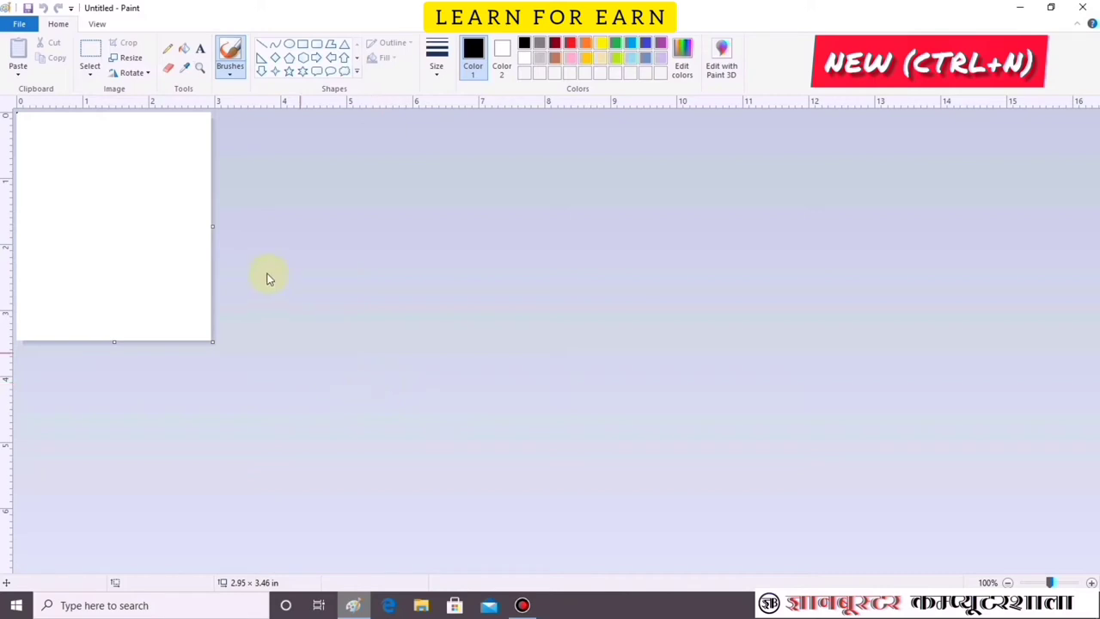
left_click(27, 31)
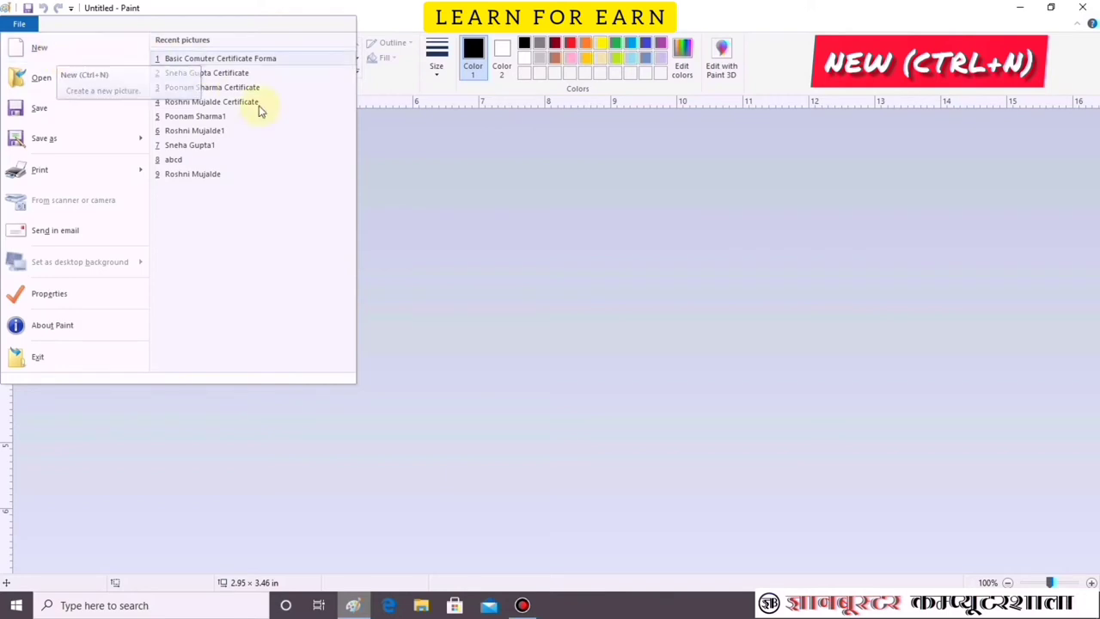
left_click(596, 246)
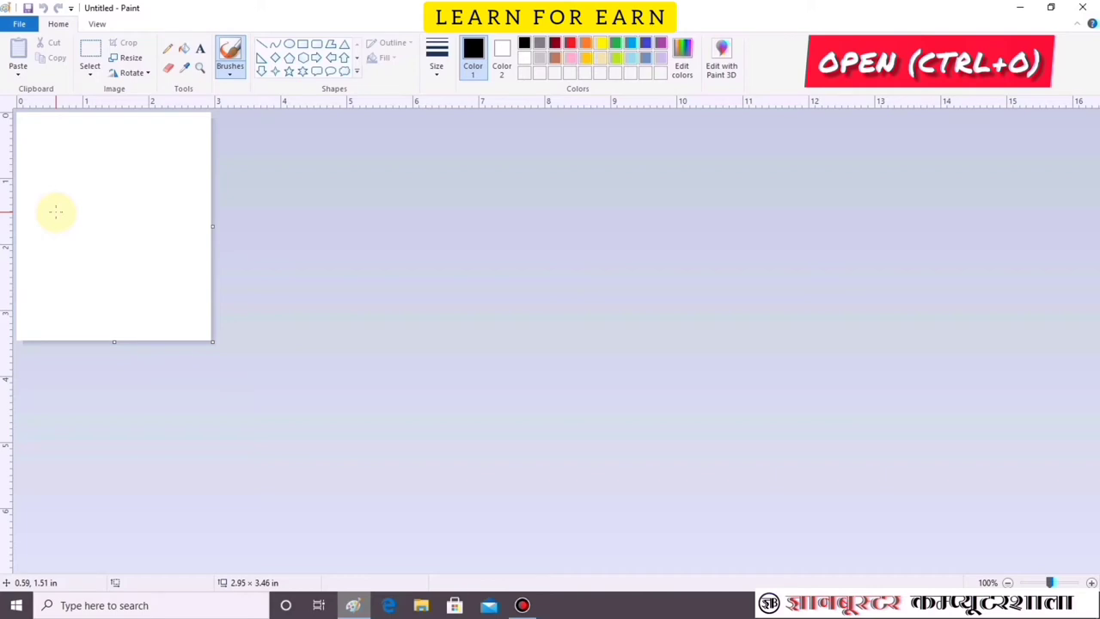
Step: Undo a stray dot on the blank canvas and bring up the Open dialog on the Desktop photos folder
left_click(100, 161)
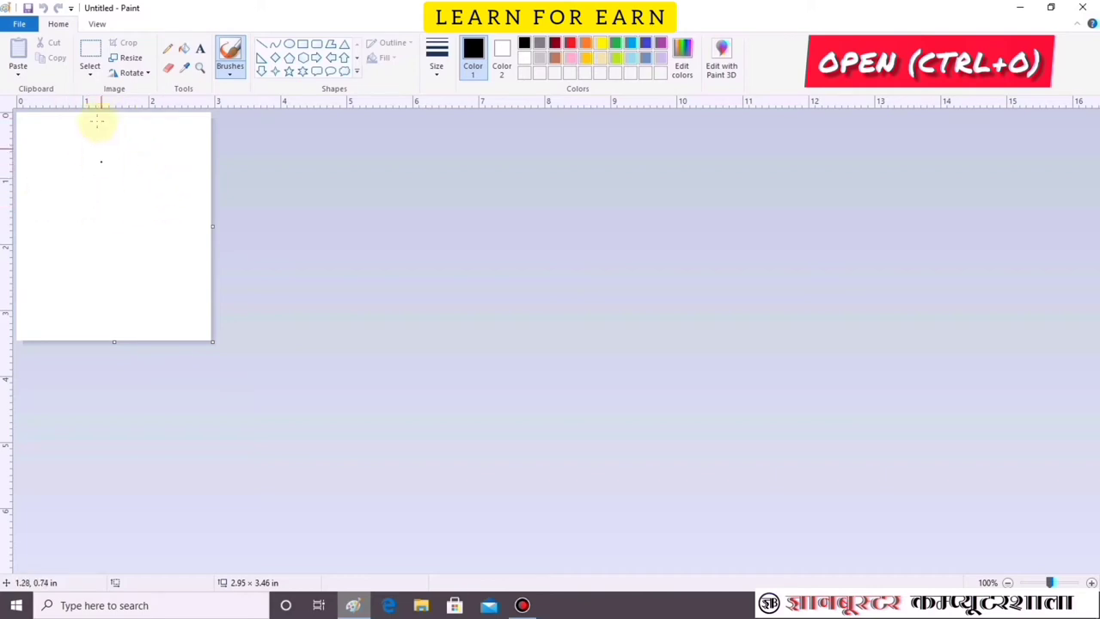
key("ctrl+z")
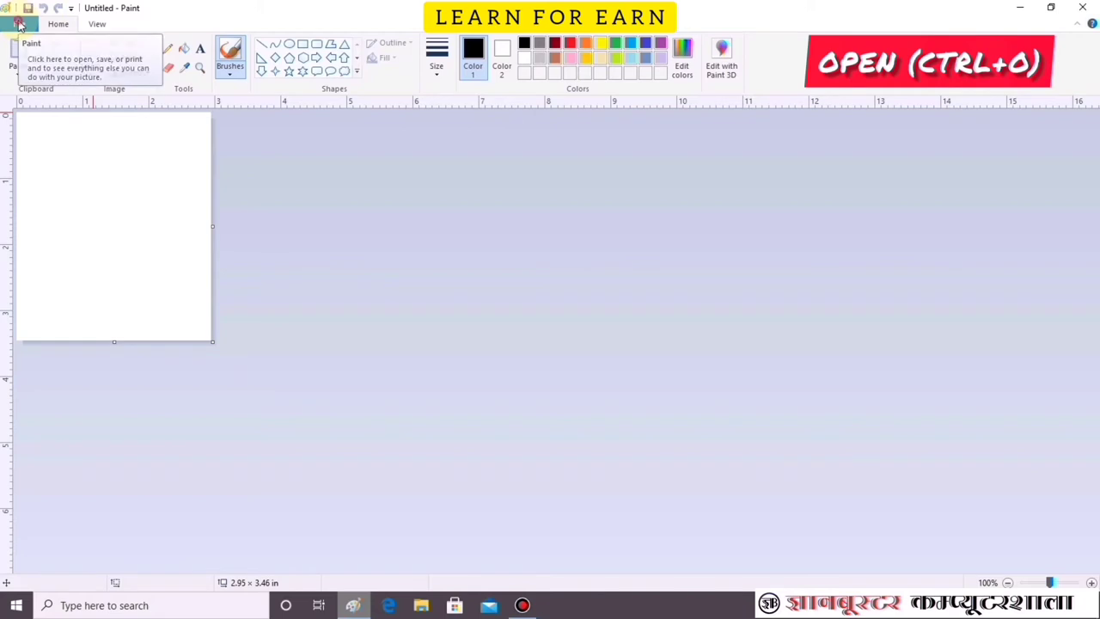
left_click(19, 25)
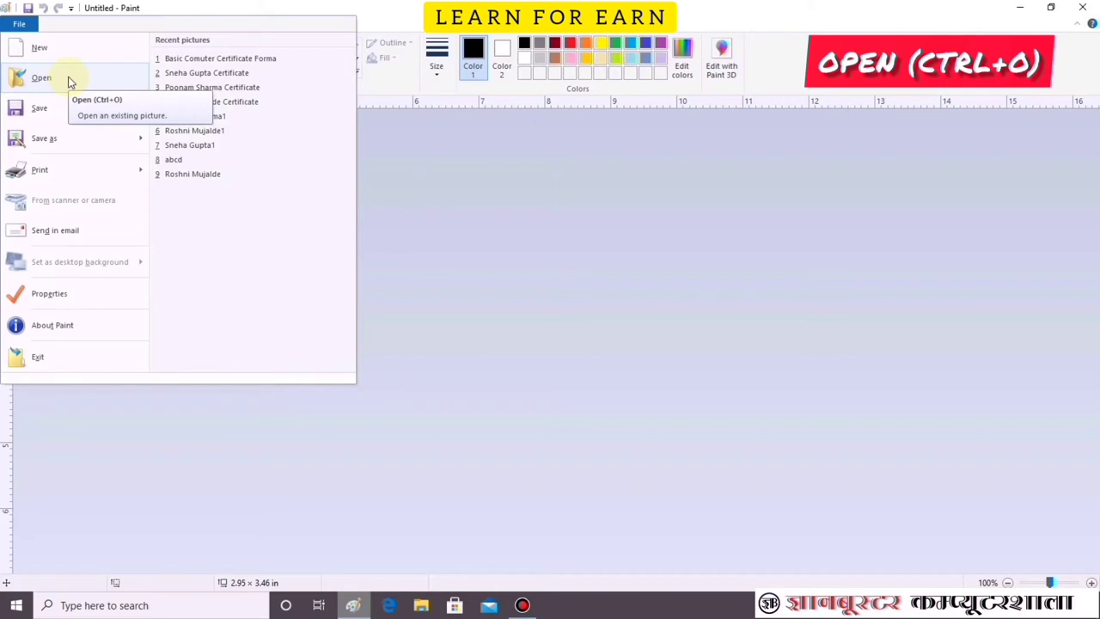
key("Escape")
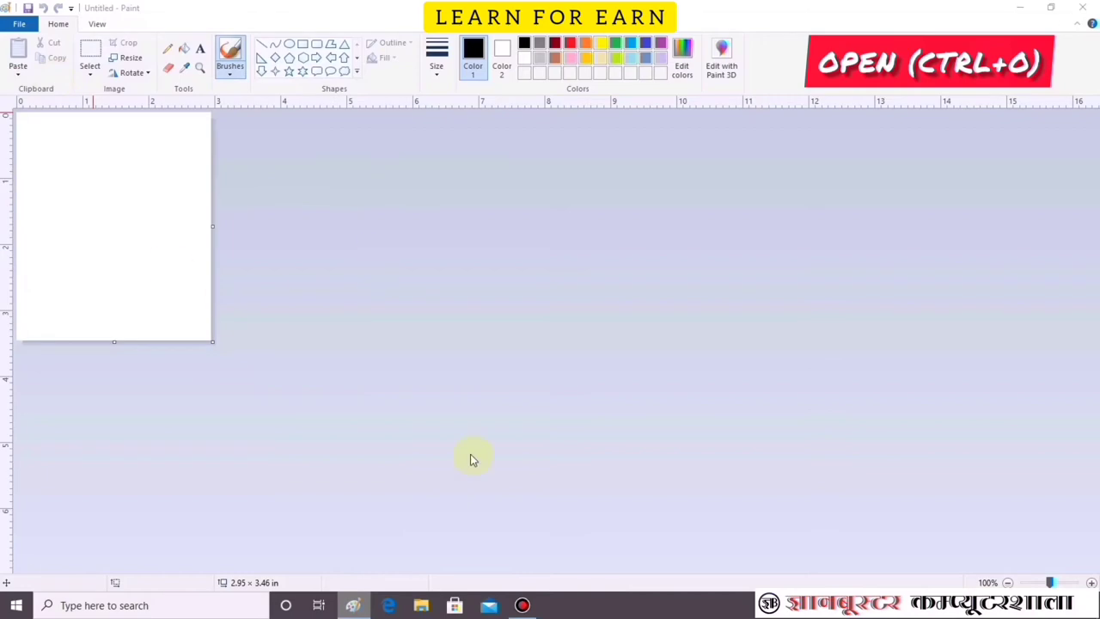
key("ctrl+o")
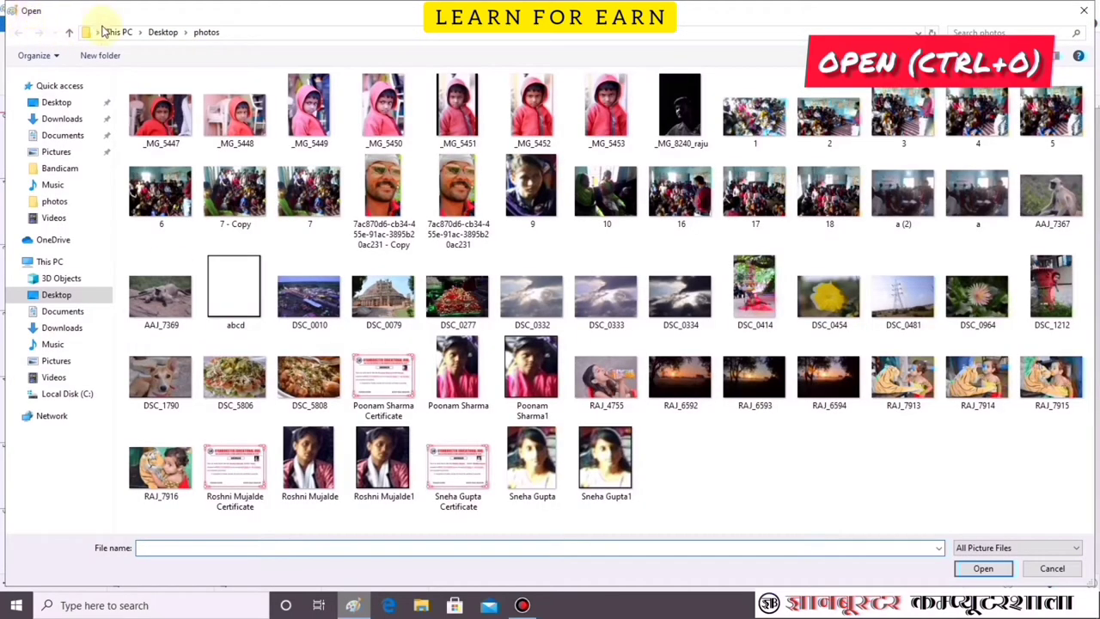
Step: Open the DSC_0277 sprout-salad photo from the photos folder
double_click(370, 16)
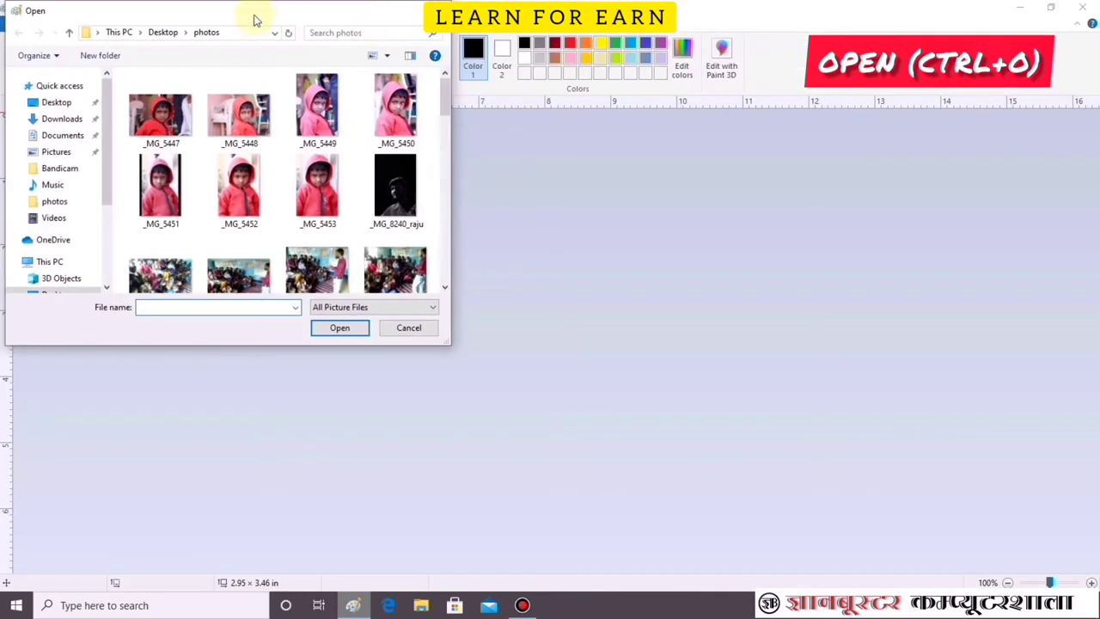
left_click_drag(237, 19, 460, 211)
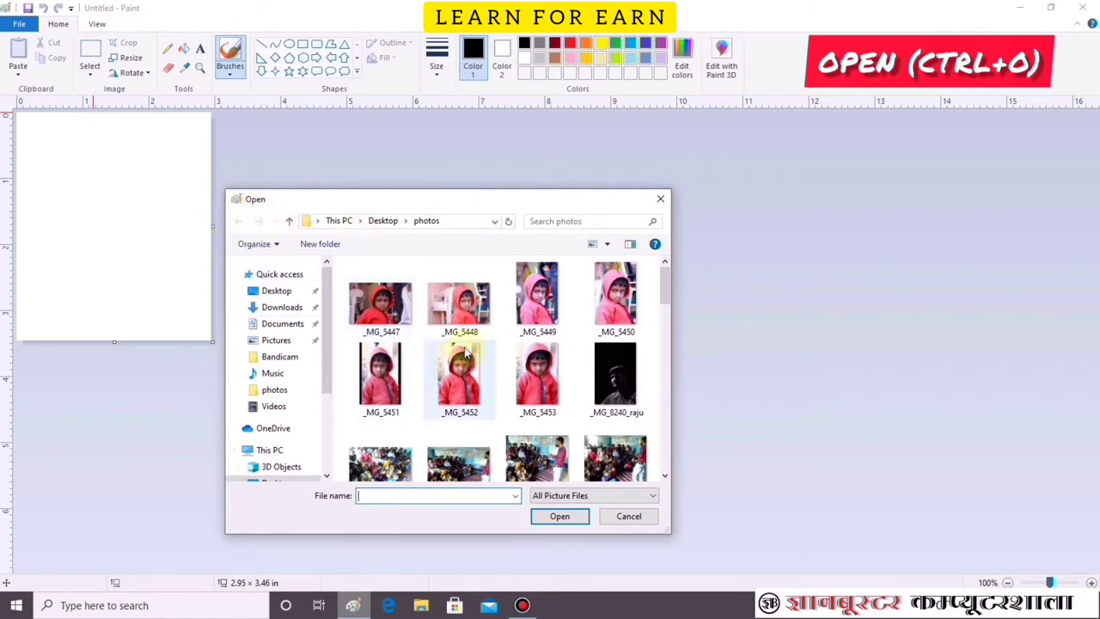
left_click_drag(664, 284, 664, 363)
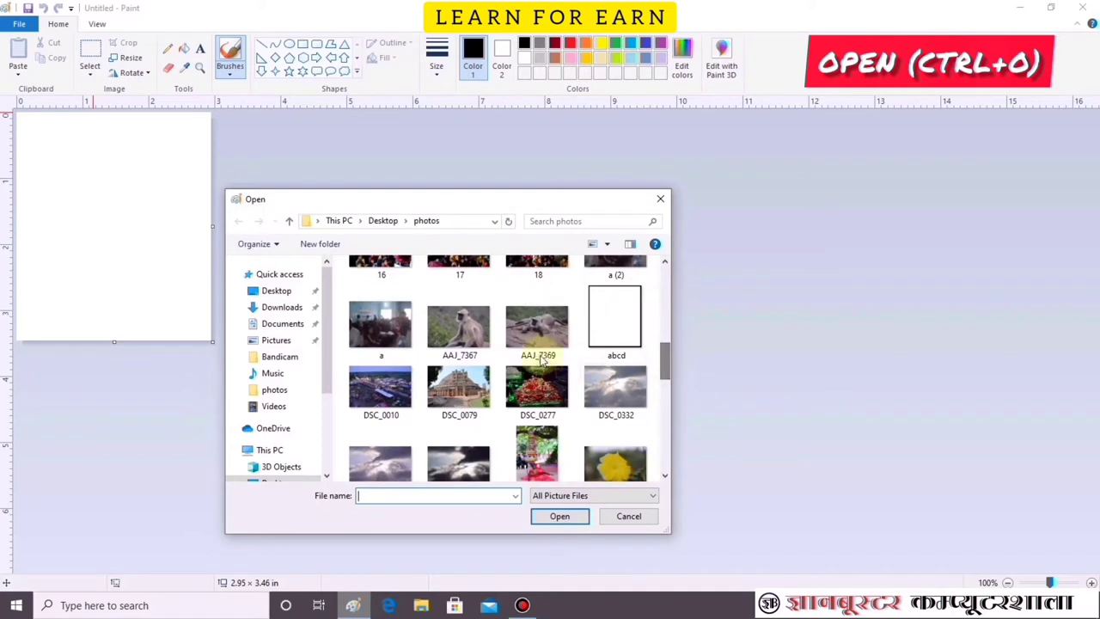
left_click(459, 391)
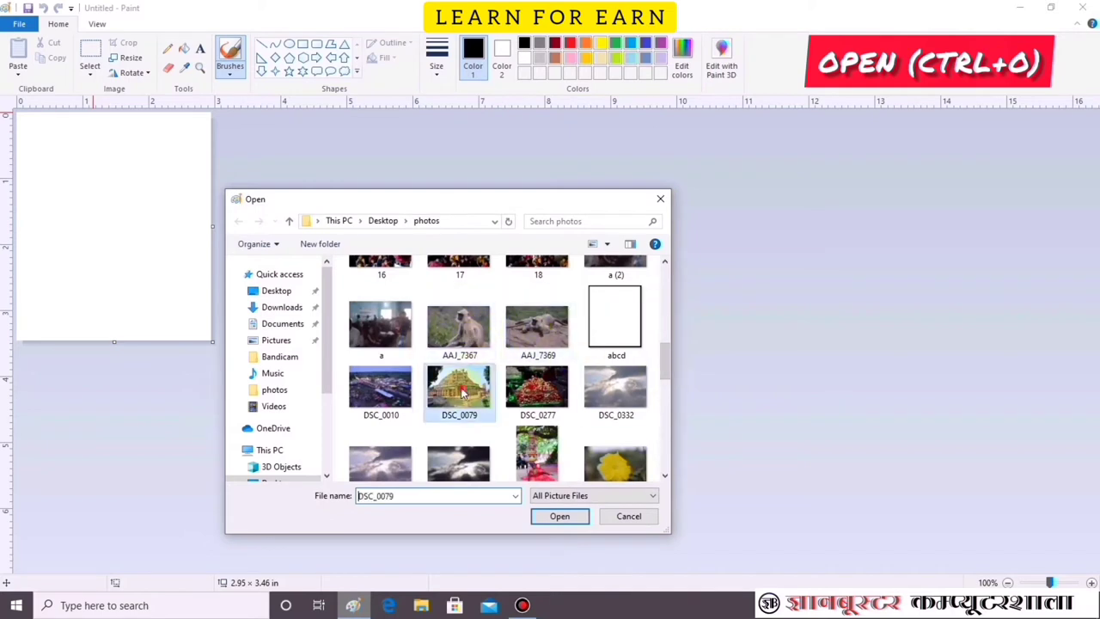
left_click(551, 391)
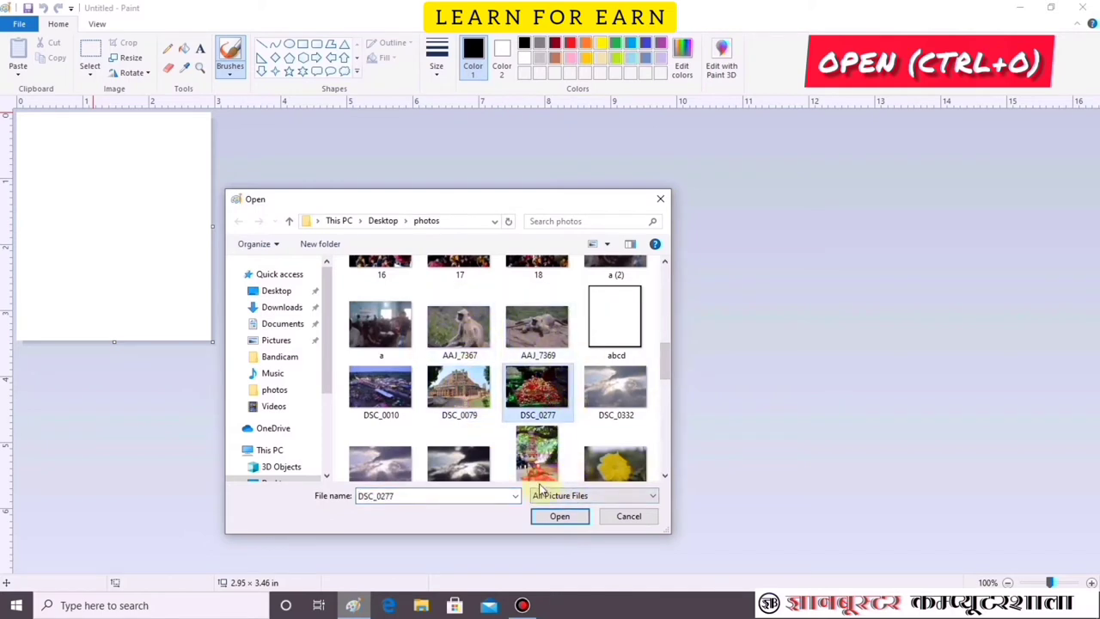
left_click(560, 516)
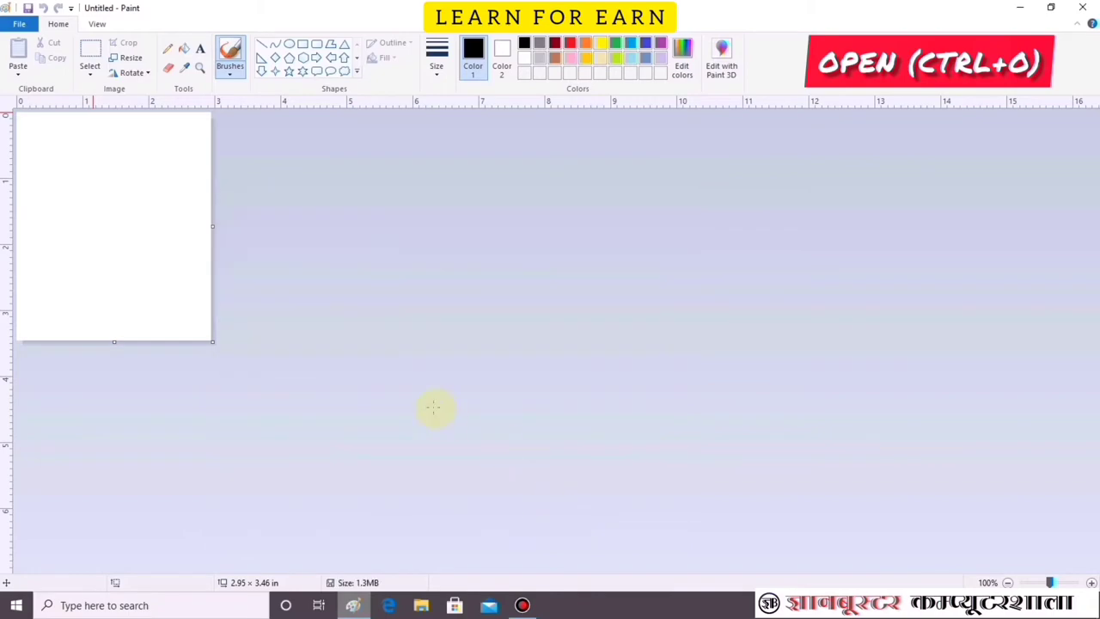
Step: Scroll around the photo, then replace it with a new blank Untitled picture using Ctrl+N
scroll(401, 312, "down", 5)
scroll(410, 322, "down", 5)
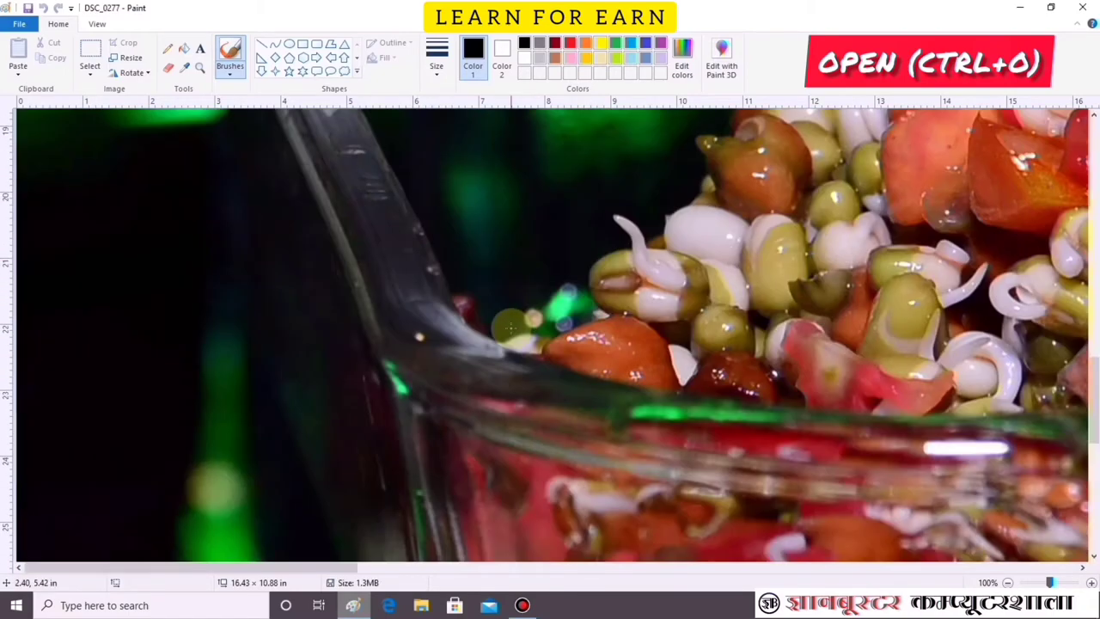
scroll(464, 325, "down", 5)
scroll(512, 328, "down", 1, "ctrl")
scroll(512, 331, "down", 2, "ctrl")
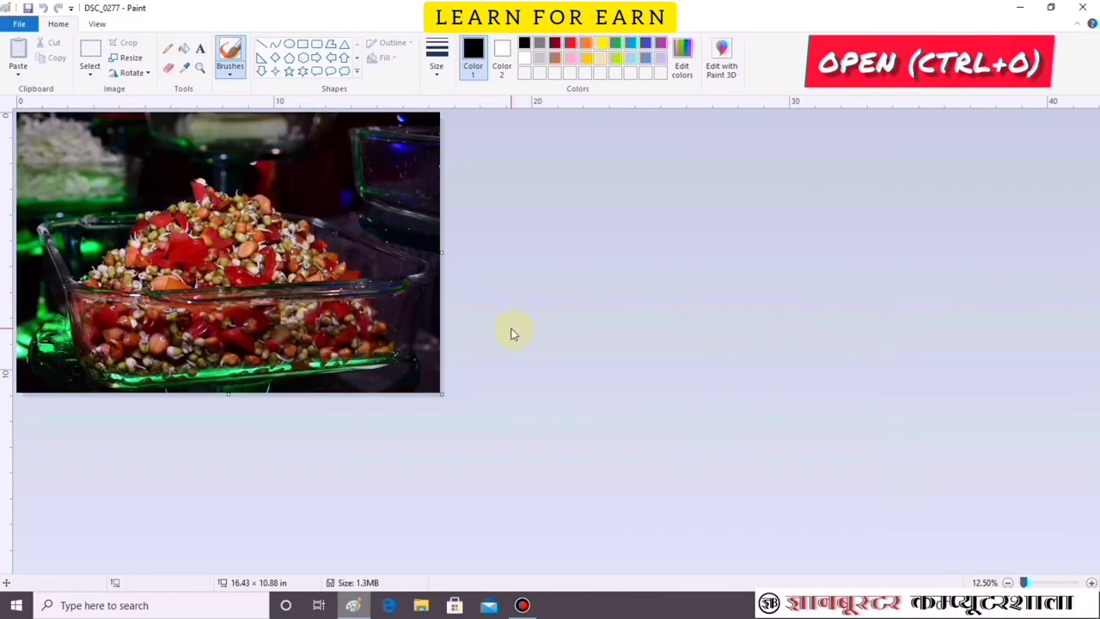
scroll(505, 332, "up", 1, "ctrl")
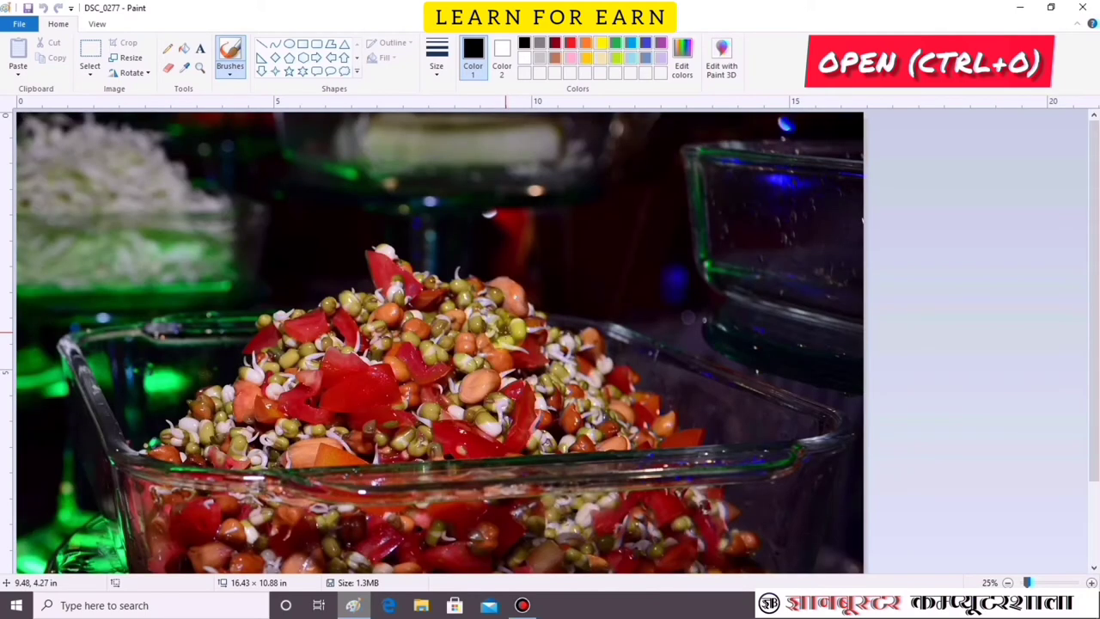
scroll(505, 230, "down", 2)
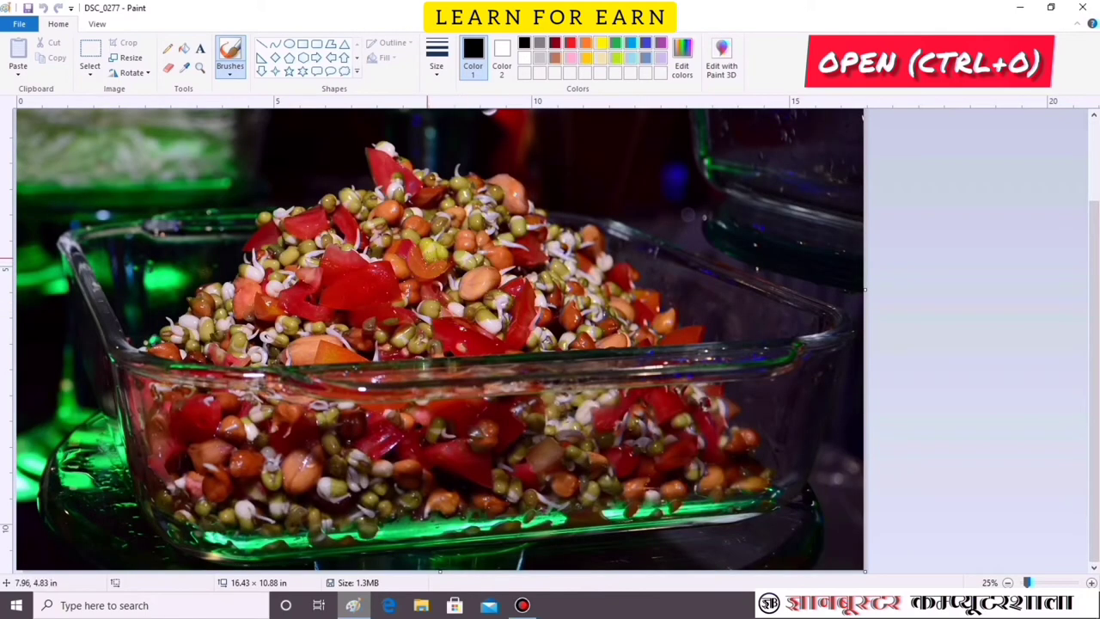
key("ctrl+n")
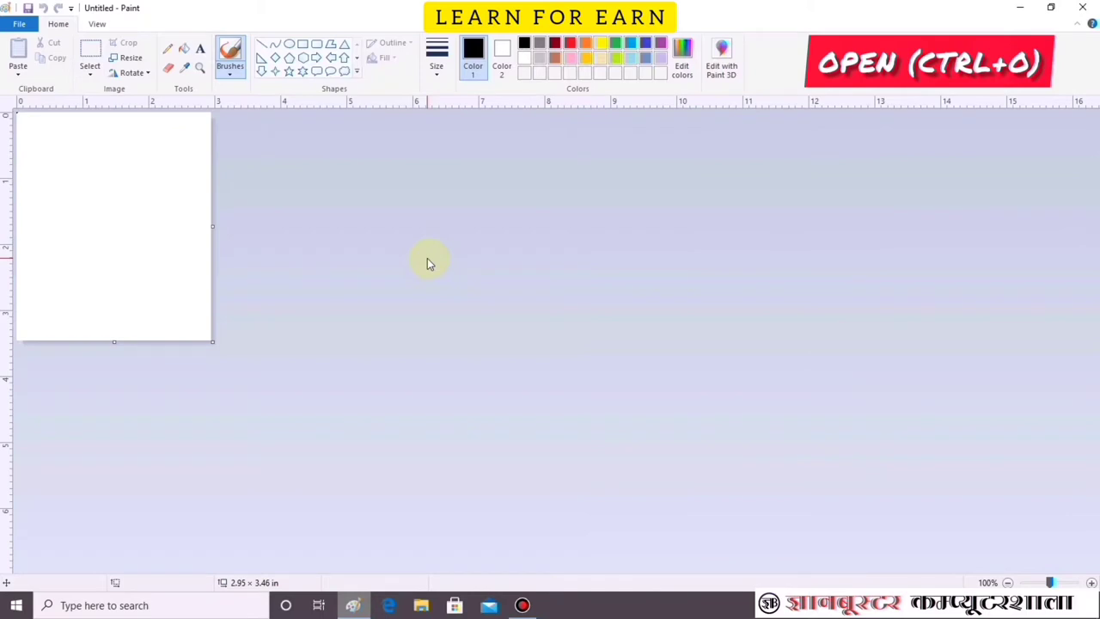
Step: Open the 7ac870d6-cb34-455e-91ac-3895b20ac231 portrait photo from the photos folder
key("ctrl+o")
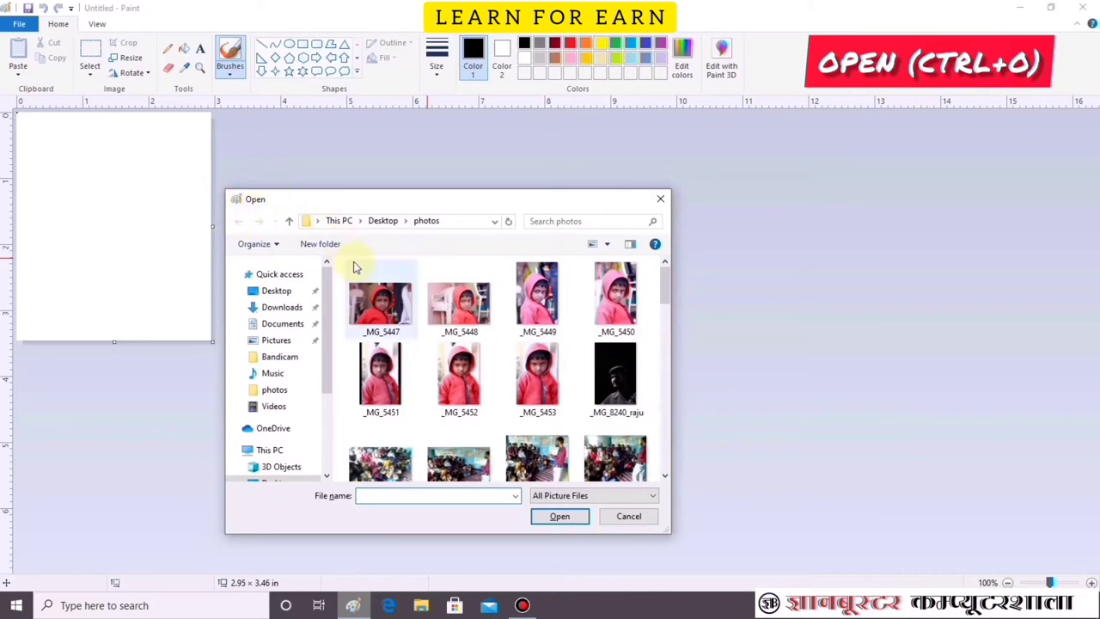
left_click(458, 302)
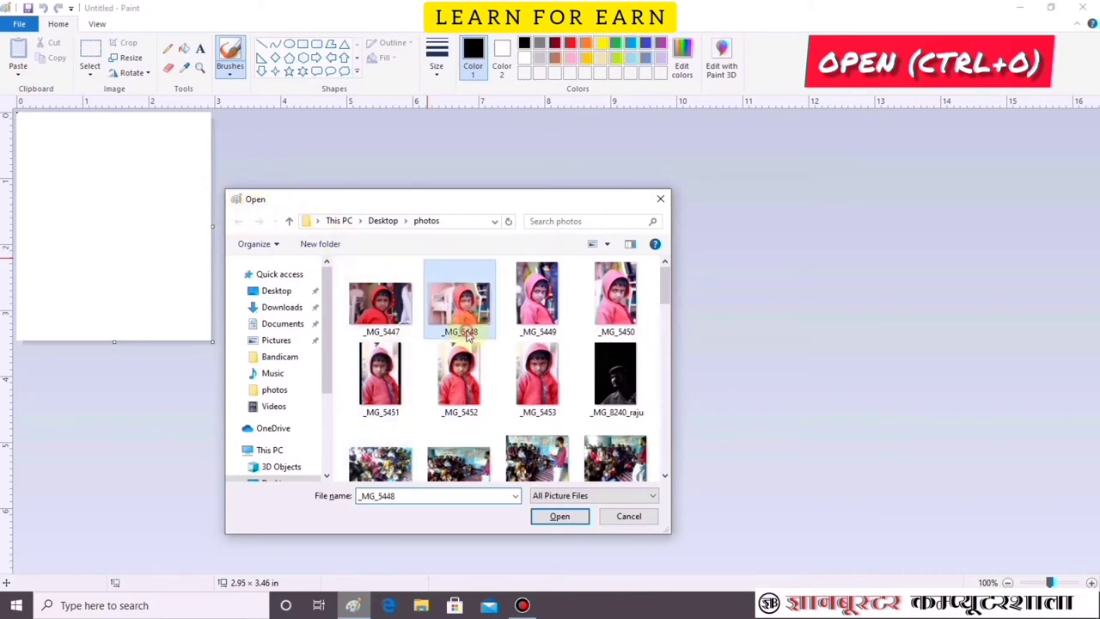
scroll(469, 361, "down", 2)
scroll(479, 399, "down", 2)
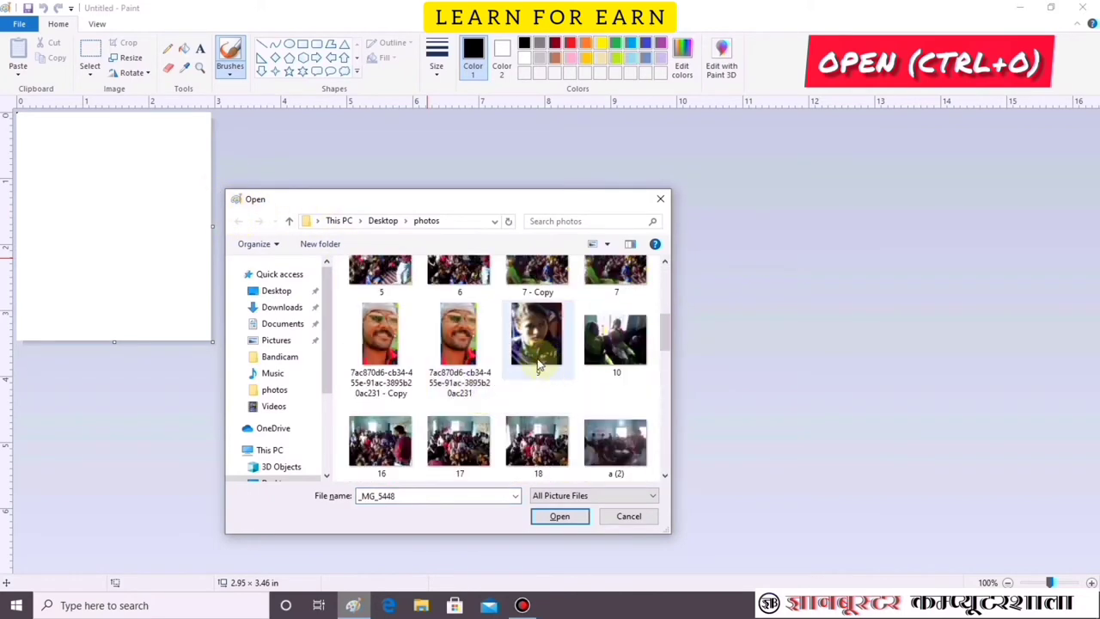
left_click(456, 346)
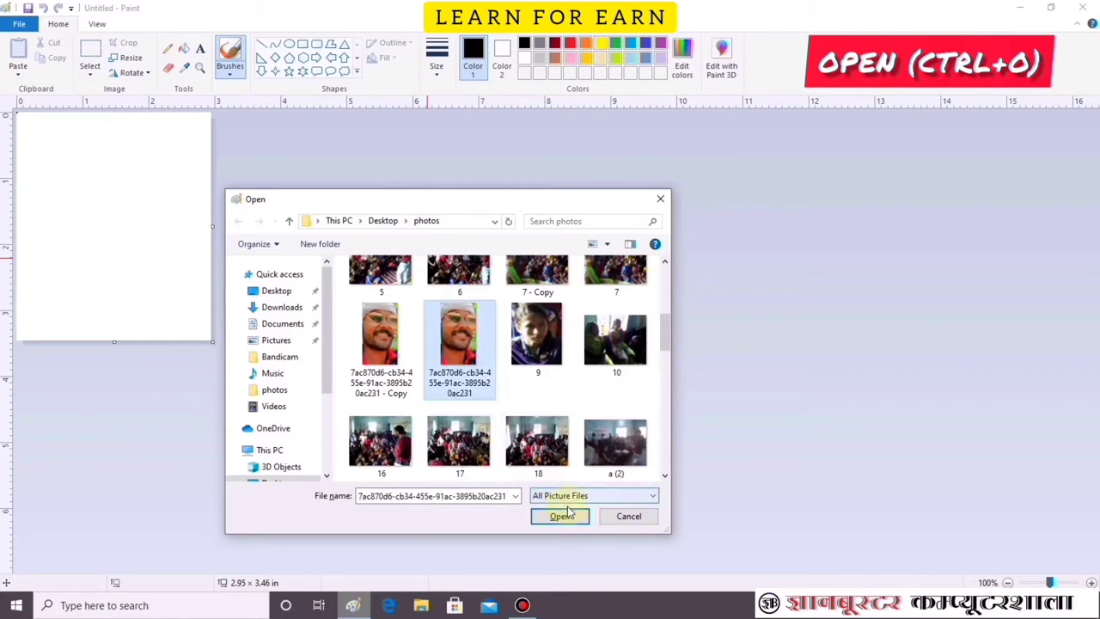
left_click(567, 516)
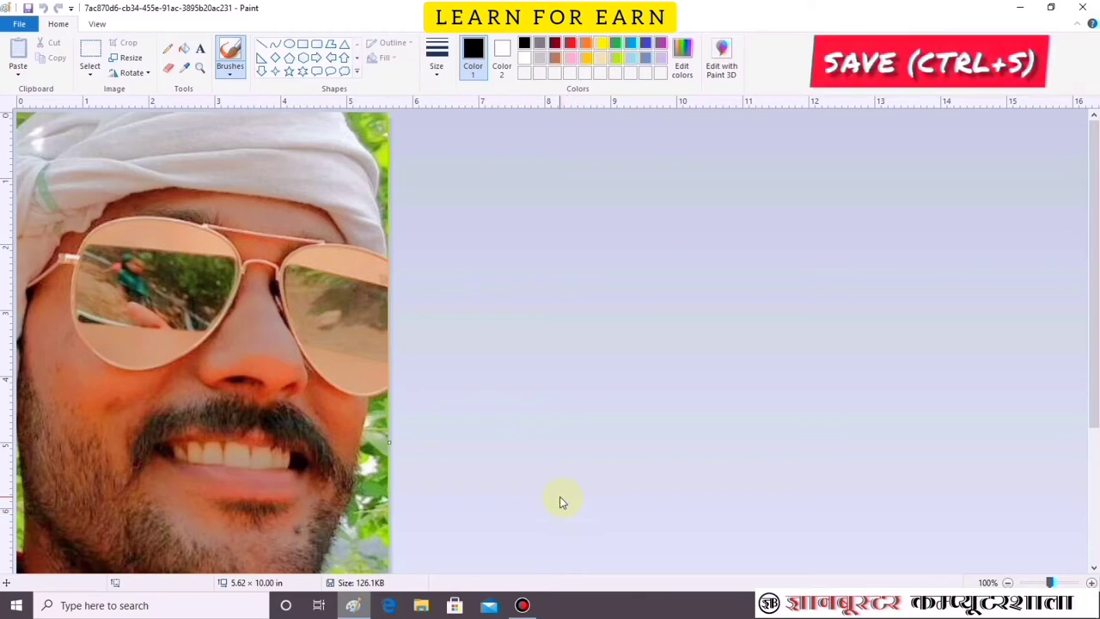
Step: On a new blank canvas, draw a large black circle for the pot body
key("ctrl+n")
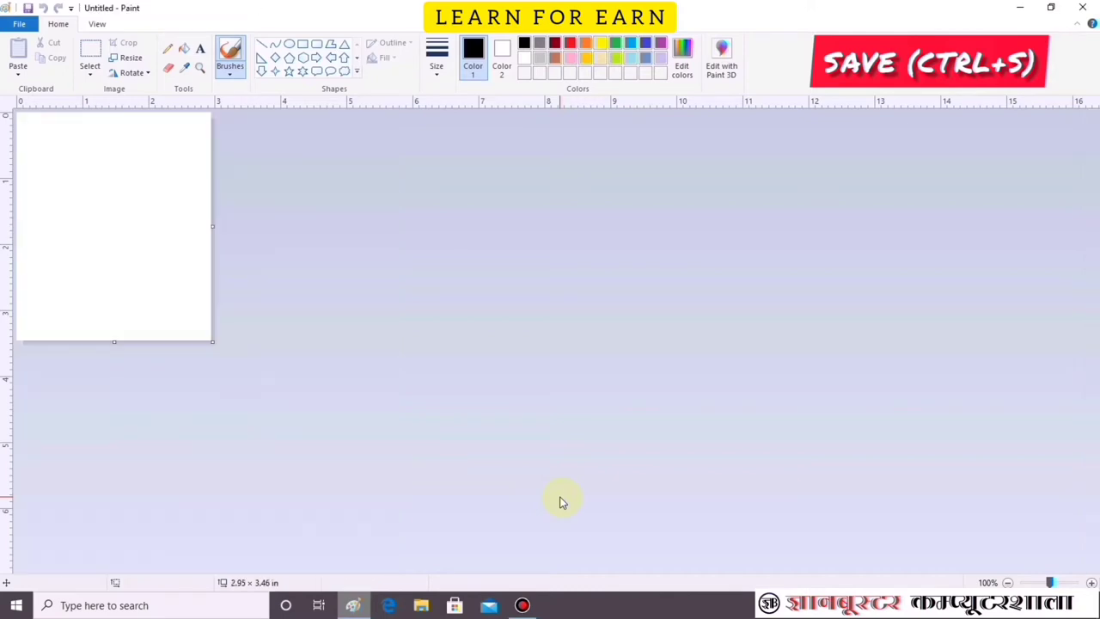
left_click(127, 262)
scroll(385, 399, "up", 1)
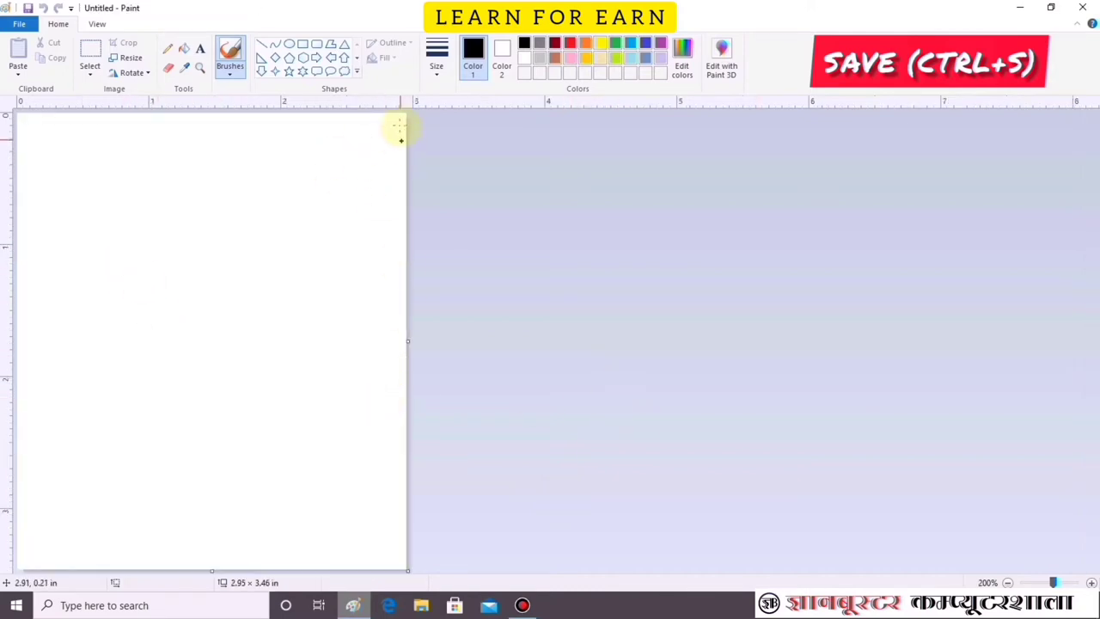
left_click(288, 45)
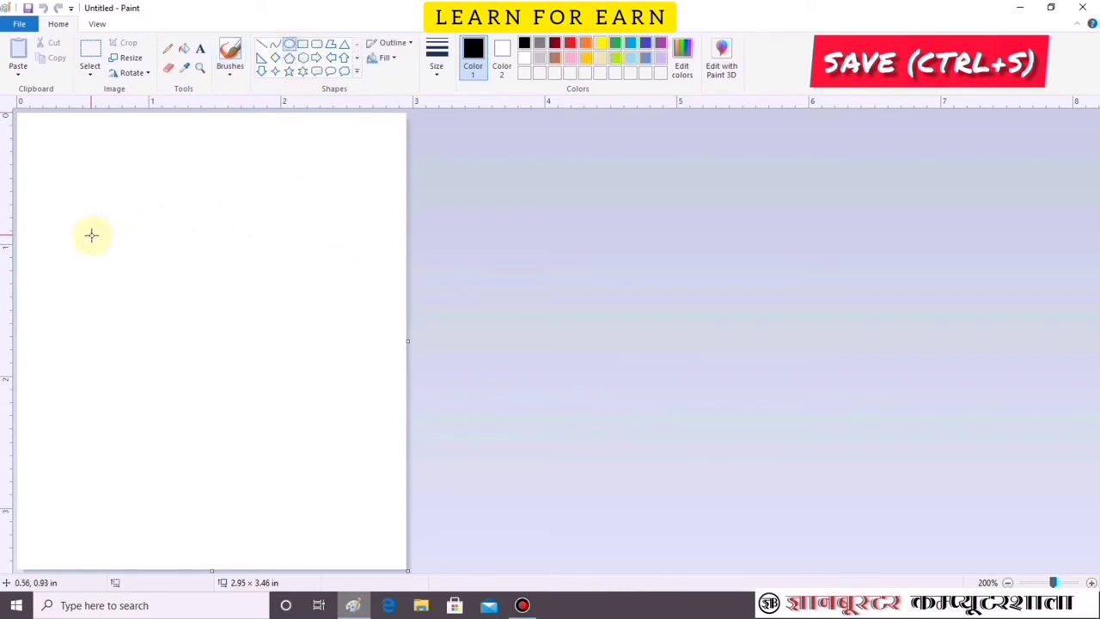
left_click_drag(92, 234, 353, 545)
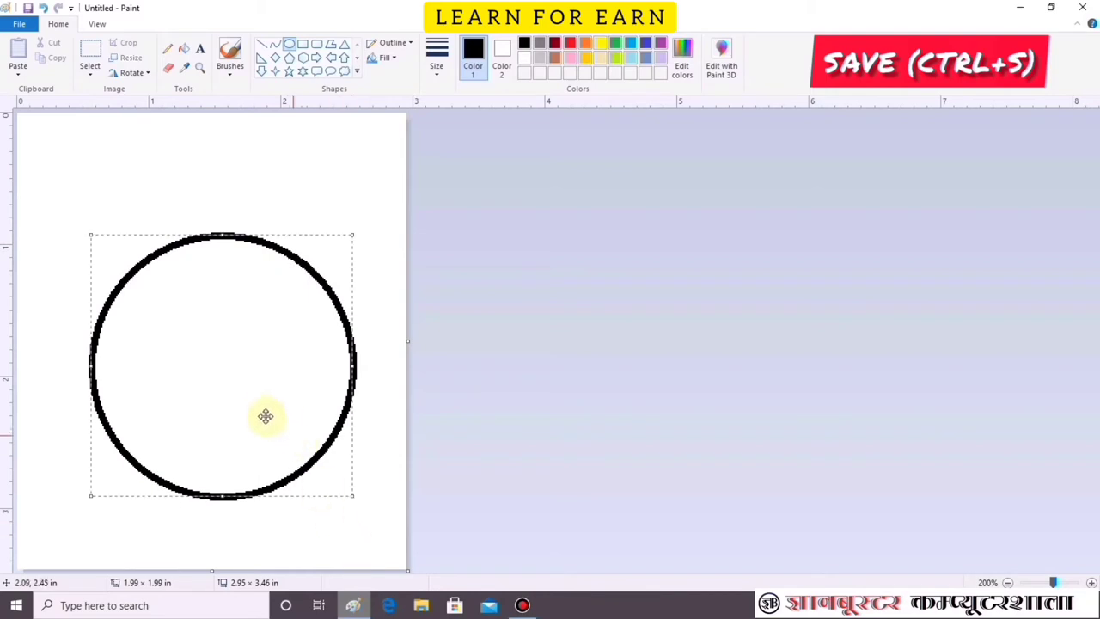
left_click_drag(266, 416, 253, 425)
left_click(110, 204)
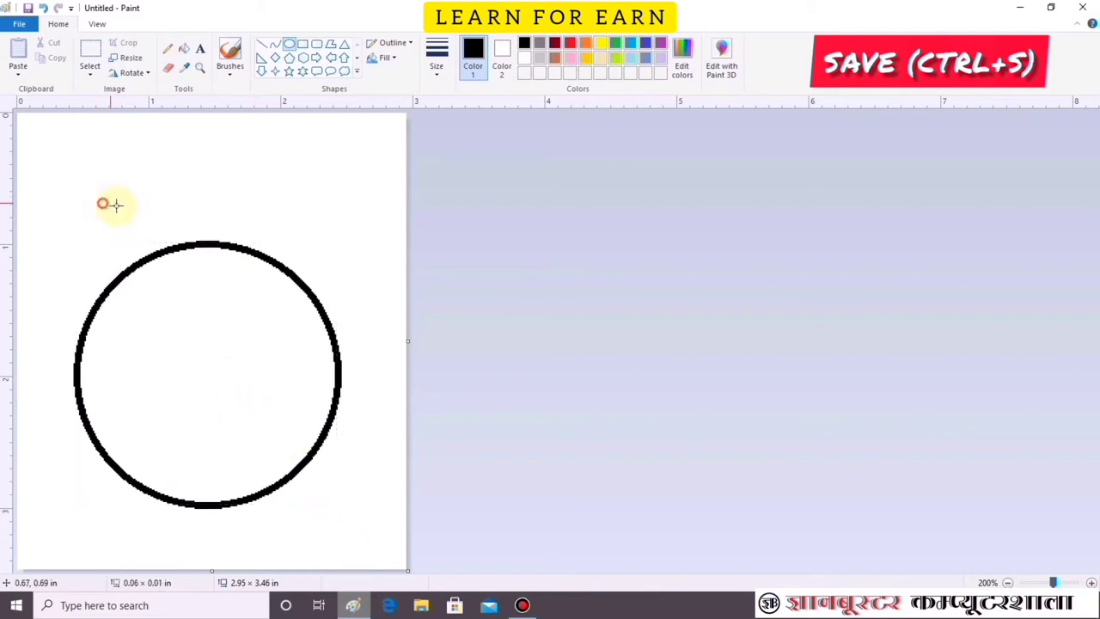
Step: Add a solid-filled rim ellipse on the circle's top with a smaller opening ellipse inside
left_click_drag(103, 204, 310, 252)
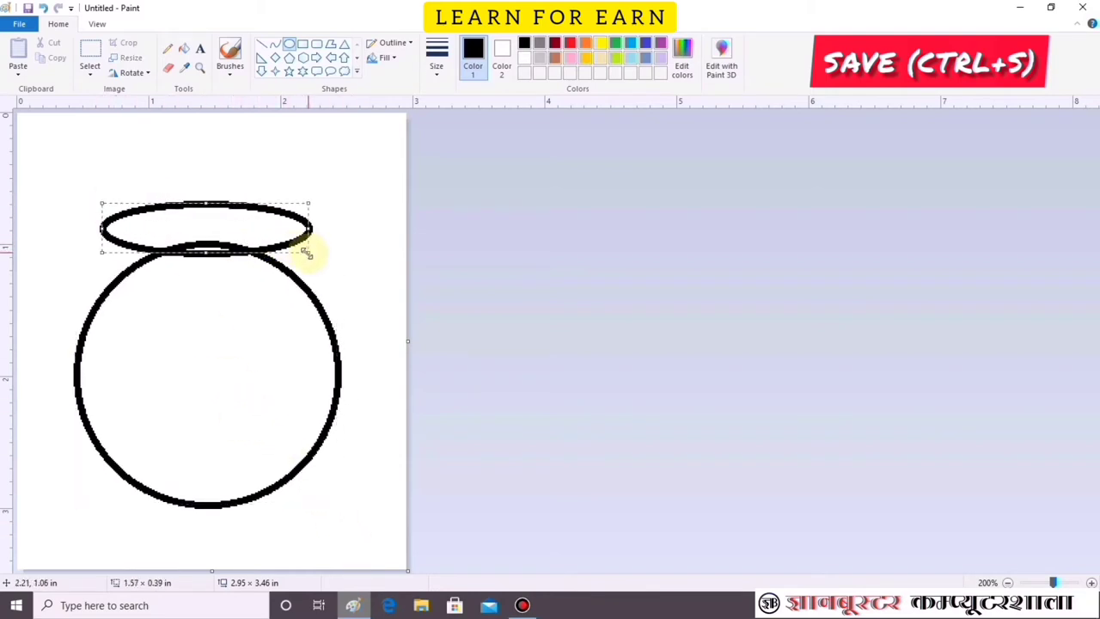
left_click_drag(231, 238, 231, 247)
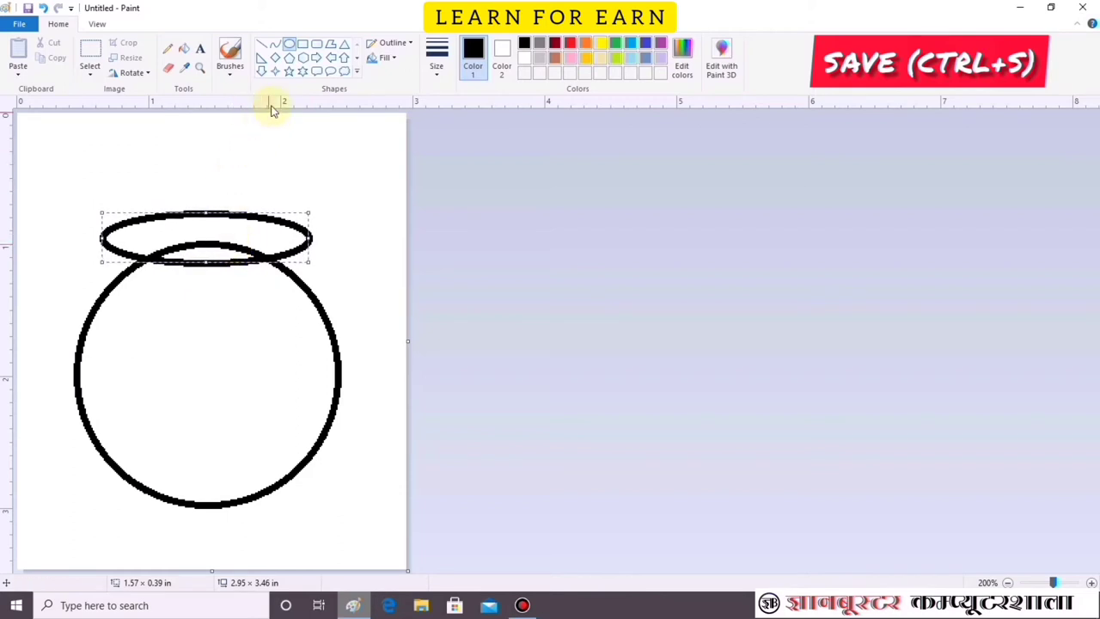
left_click(382, 58)
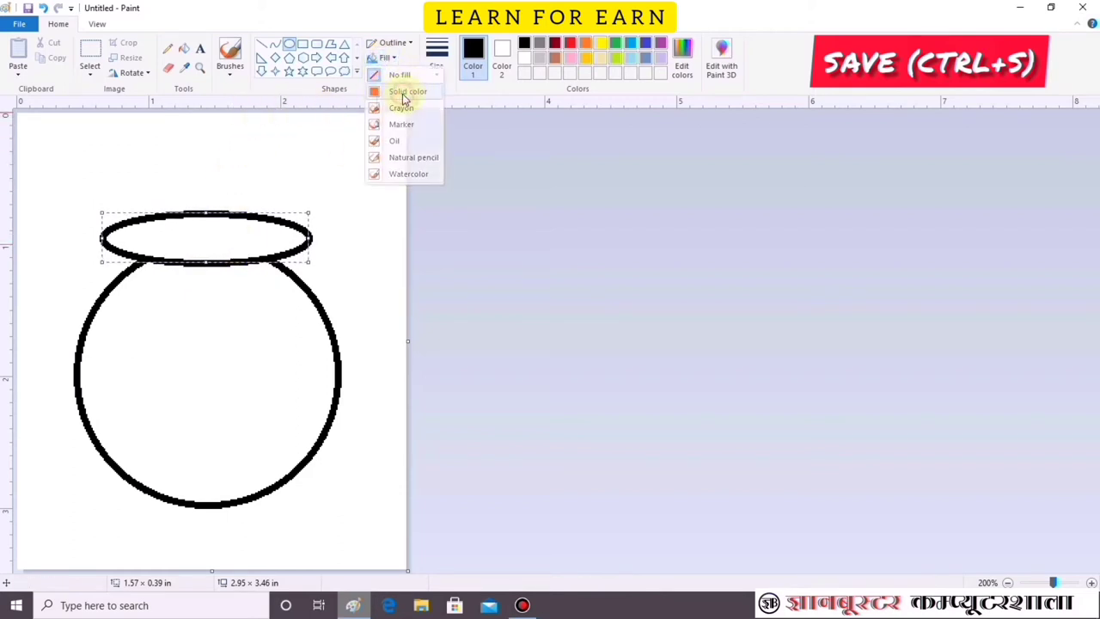
left_click(404, 97)
left_click(159, 136)
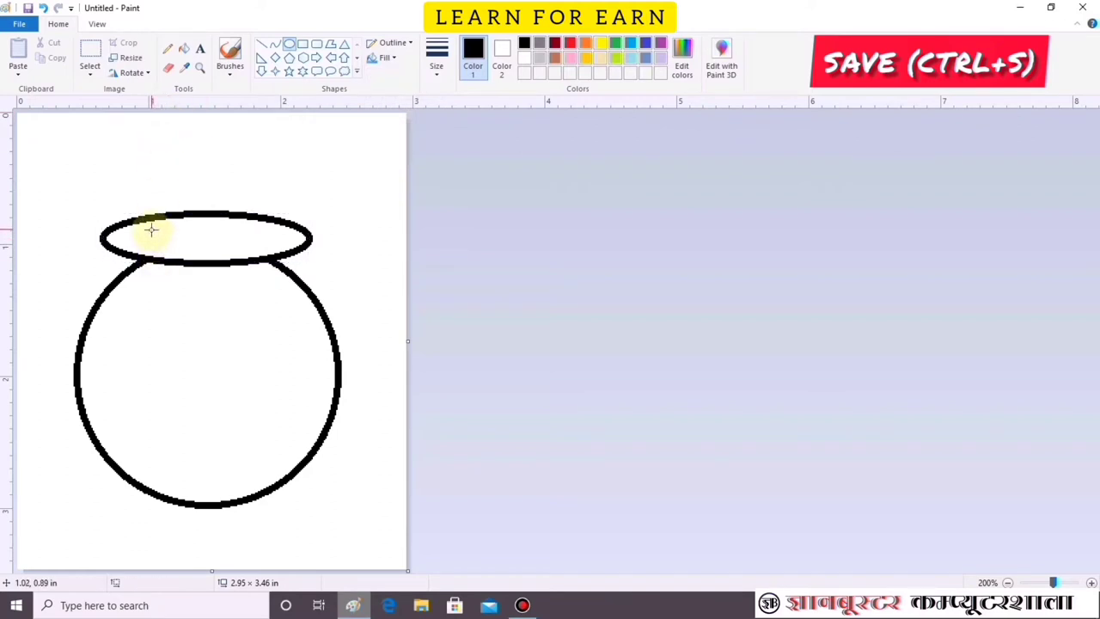
left_click_drag(151, 229, 256, 245)
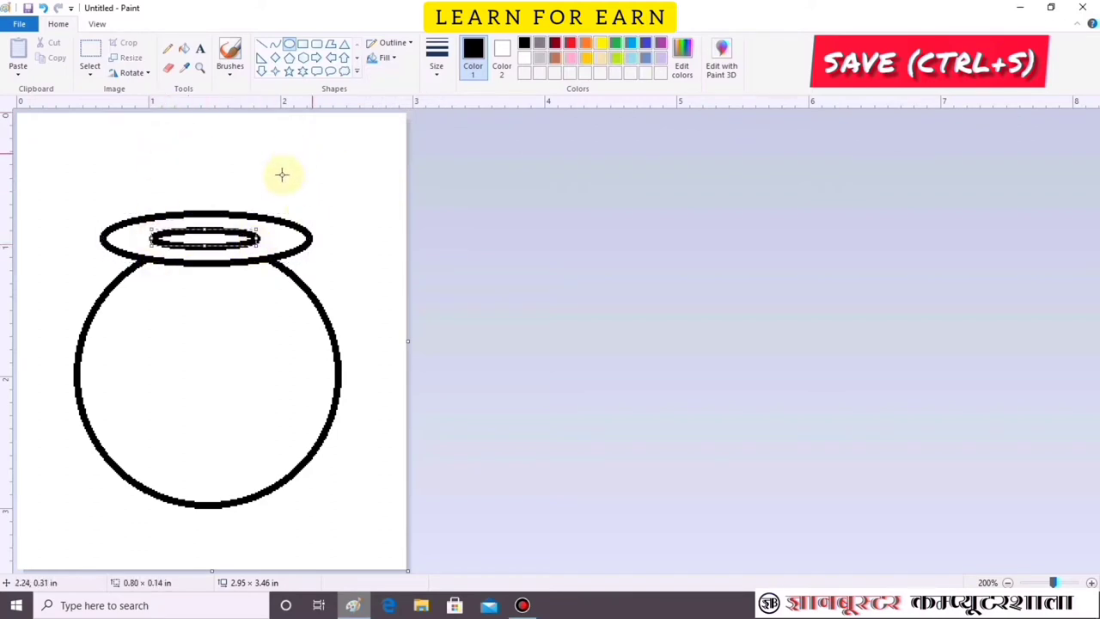
Step: Fill the pot's opening black and the rim and body light grey
left_click(185, 48)
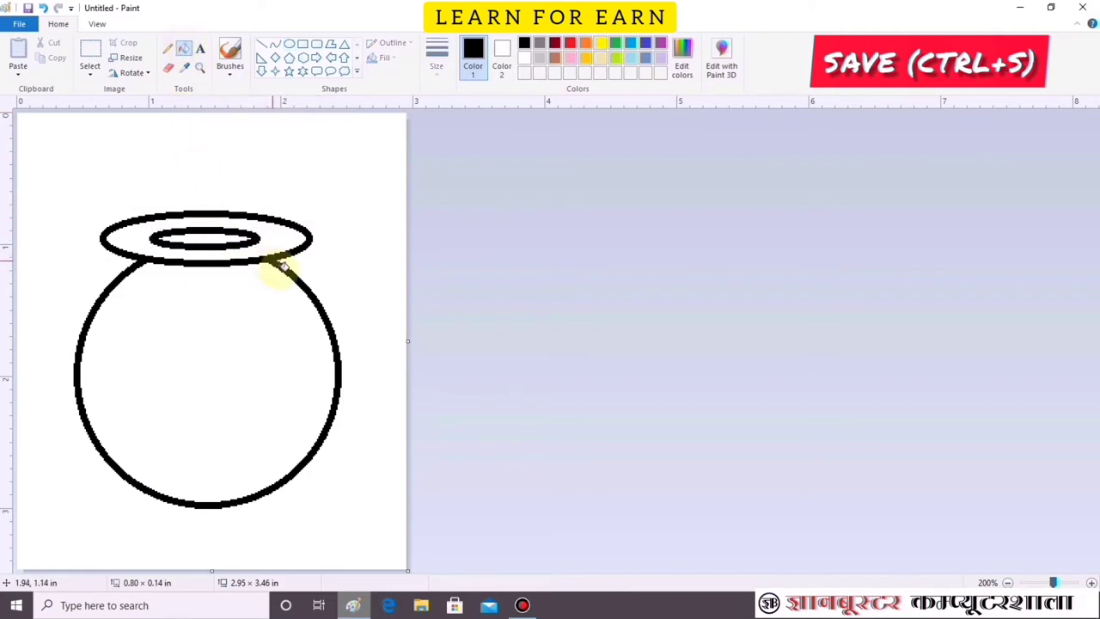
left_click(218, 237)
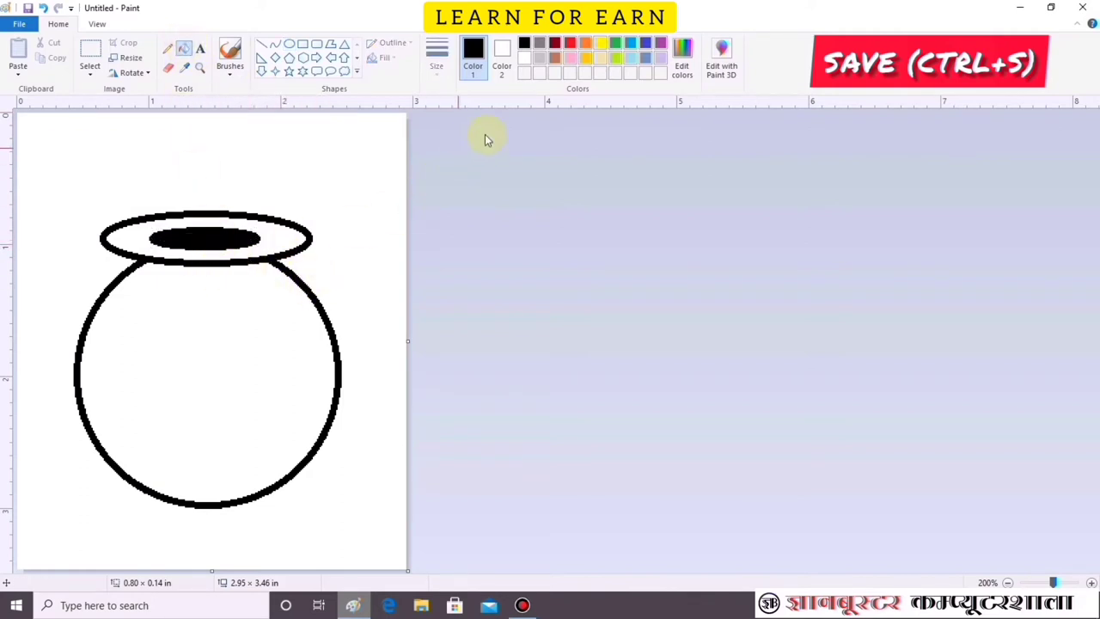
left_click(537, 60)
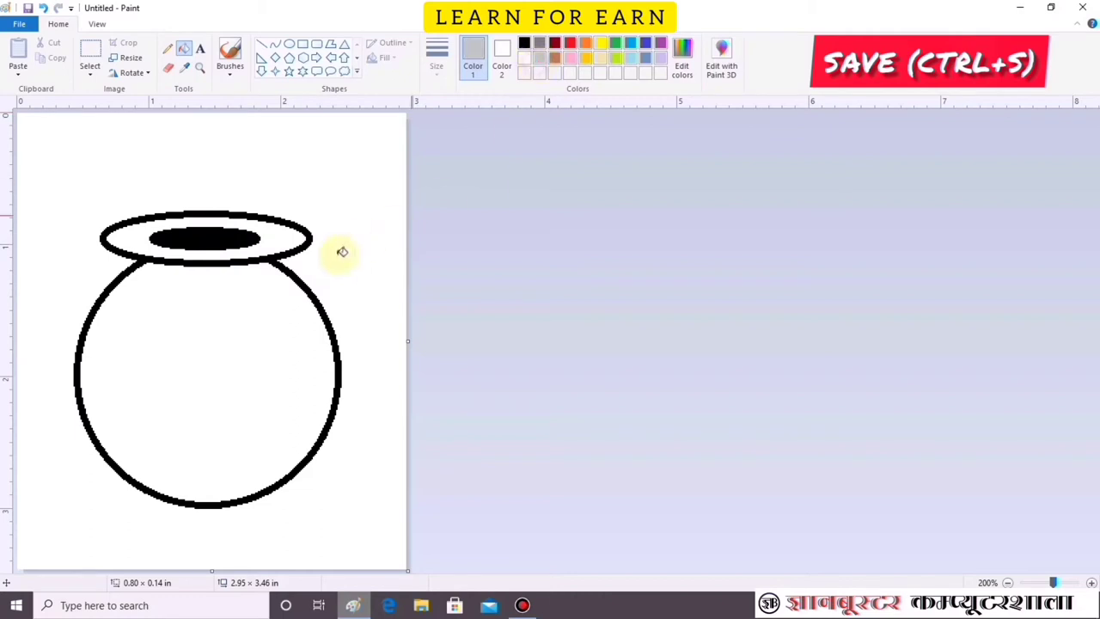
left_click(283, 228)
left_click(274, 406)
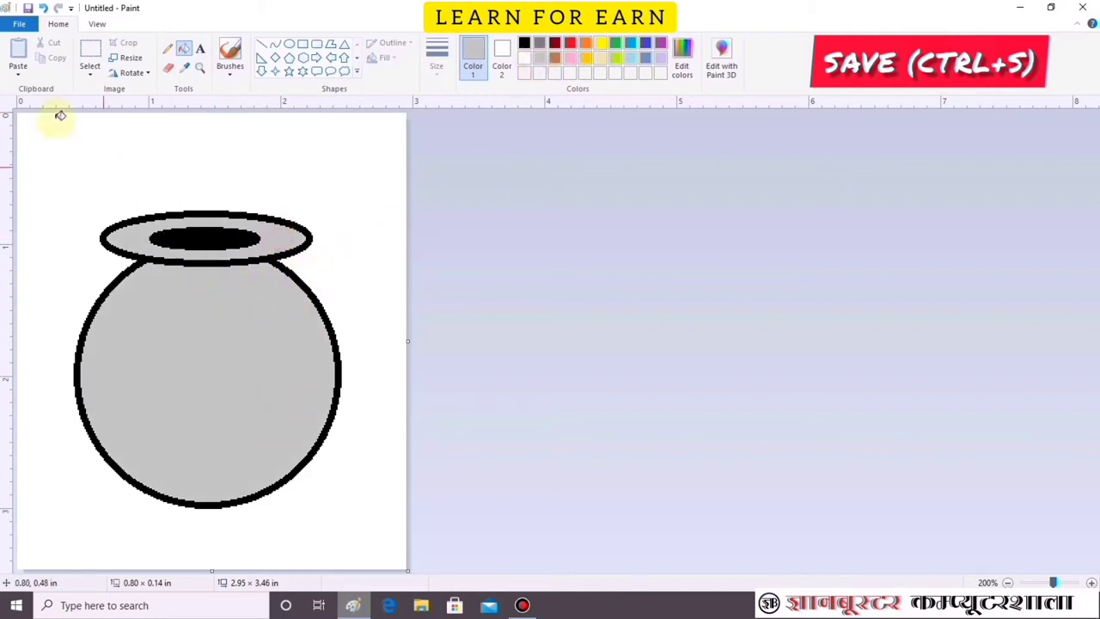
left_click(19, 28)
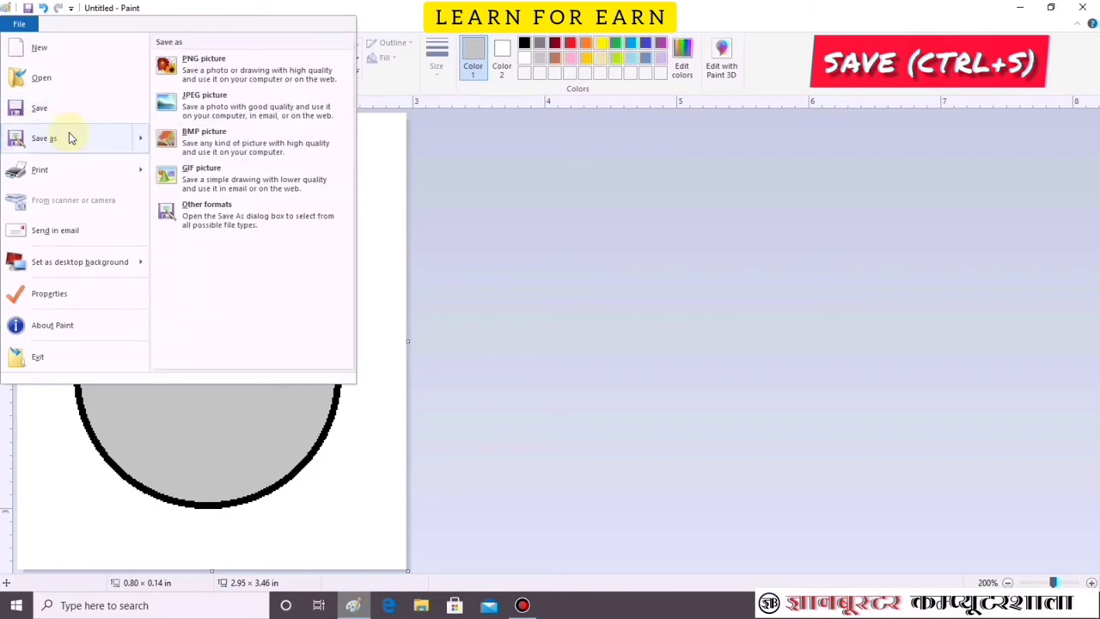
Step: Save the pot drawing as PNG 'Matka' in the Desktop photos folder
mouse_move(44, 138)
left_click(560, 191)
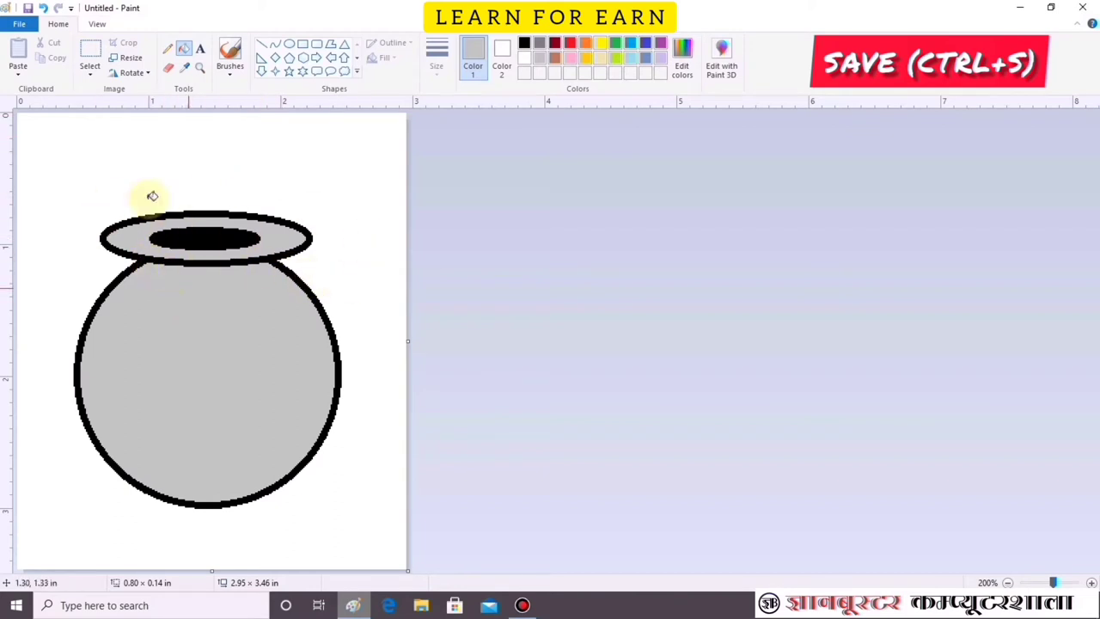
left_click(19, 28)
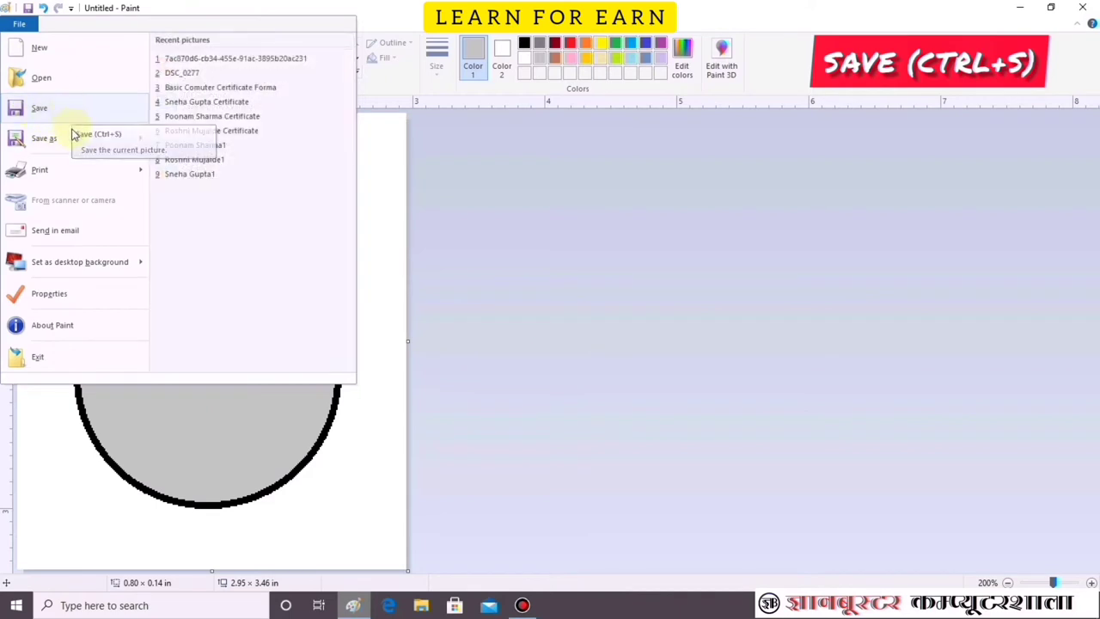
mouse_move(44, 138)
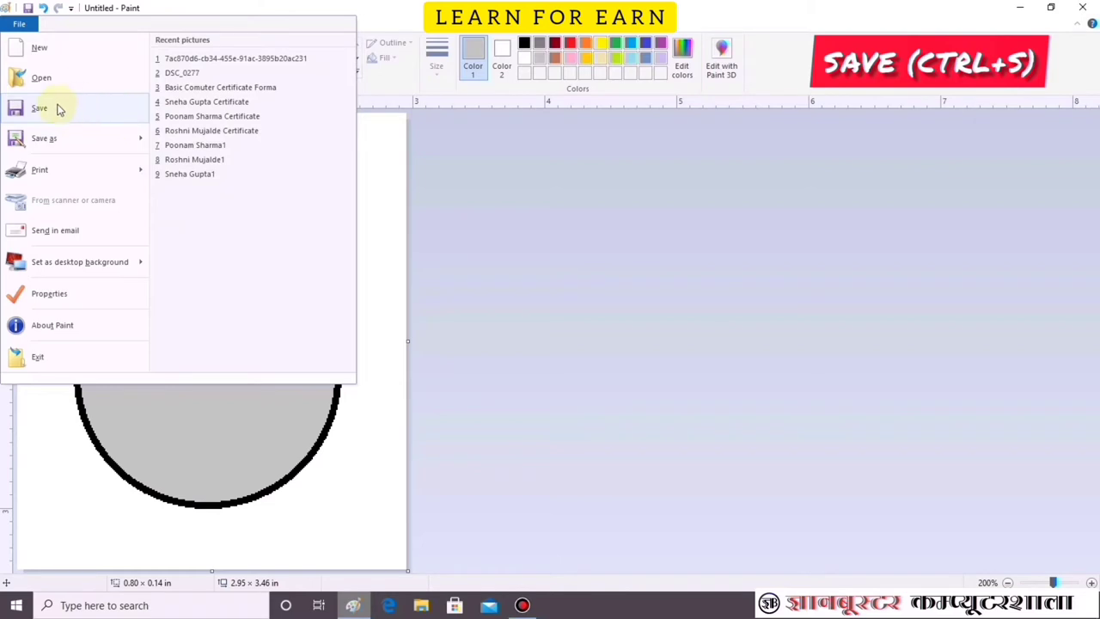
left_click(56, 108)
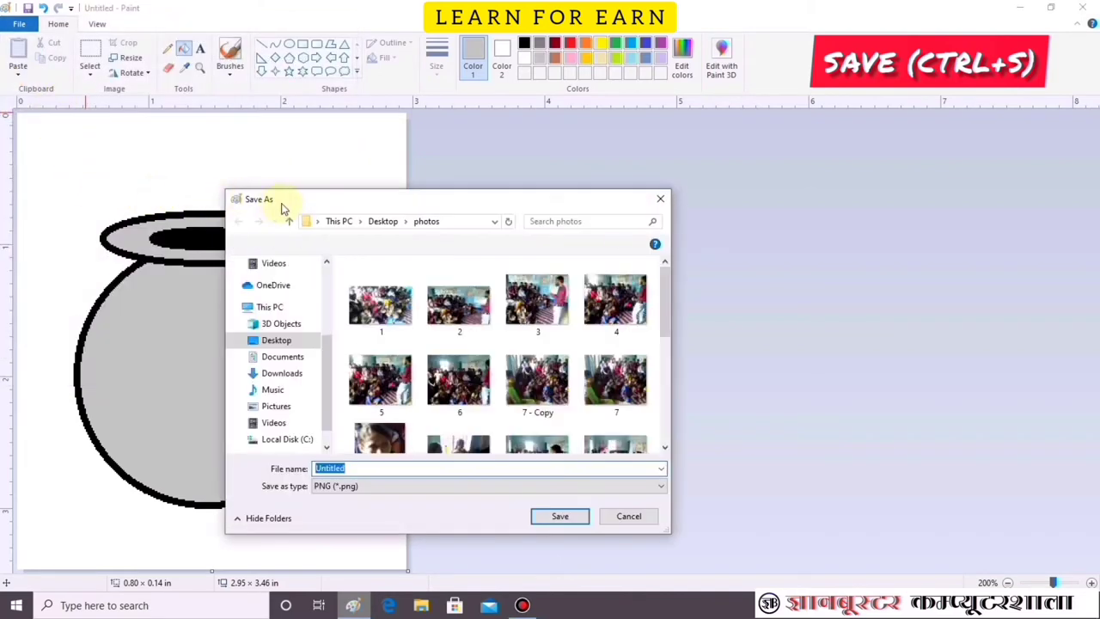
left_click_drag(265, 199, 521, 211)
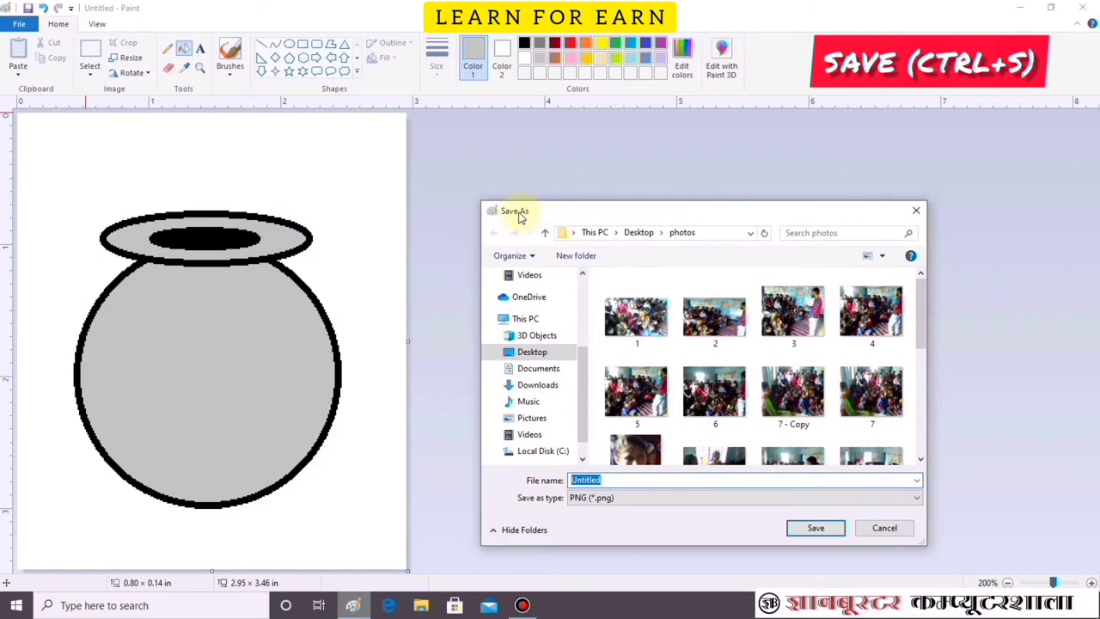
left_click_drag(519, 217, 458, 164)
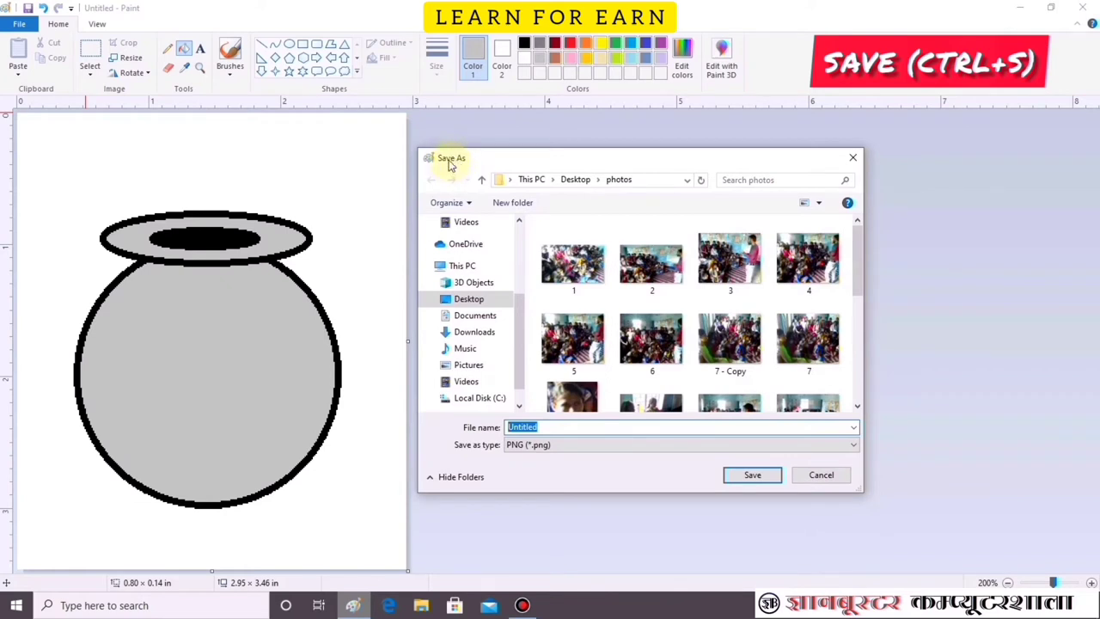
left_click_drag(448, 165, 431, 162)
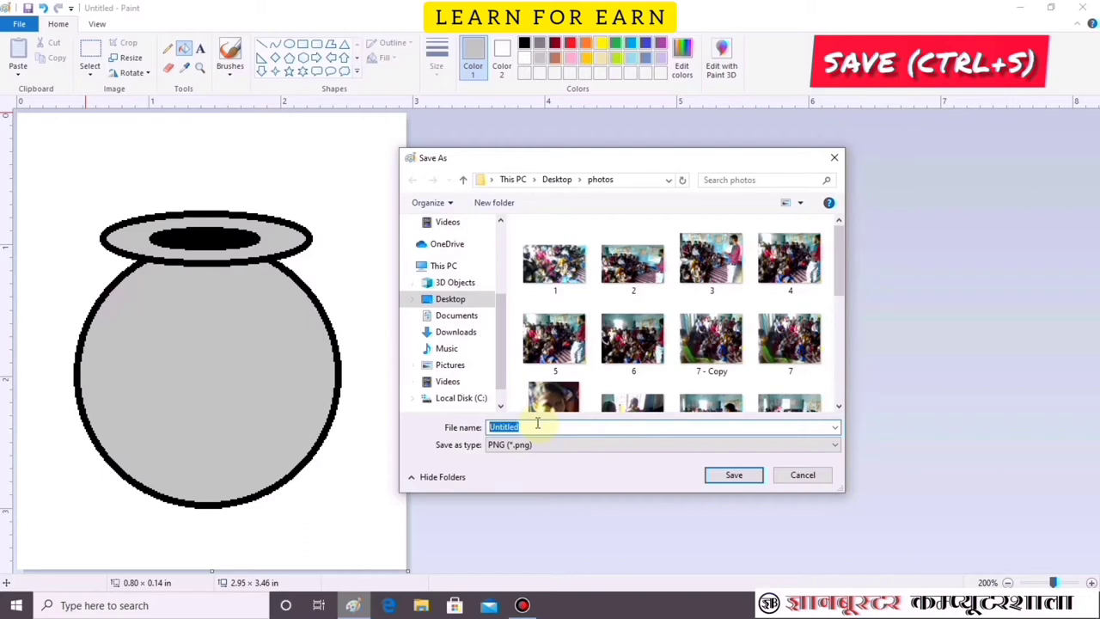
type("Matka")
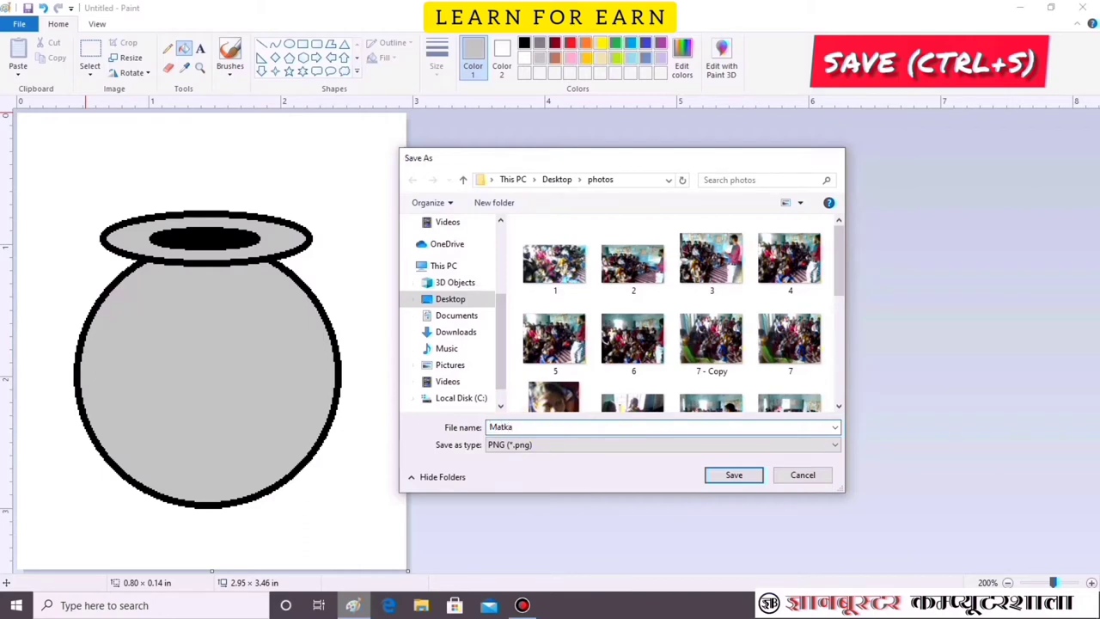
key("Return")
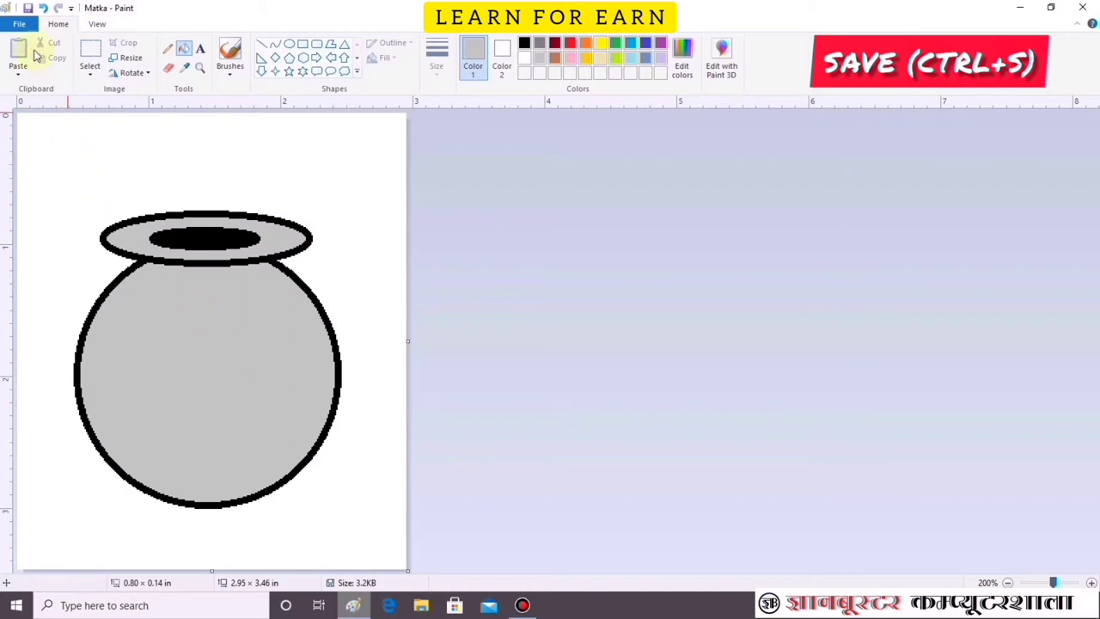
left_click(19, 24)
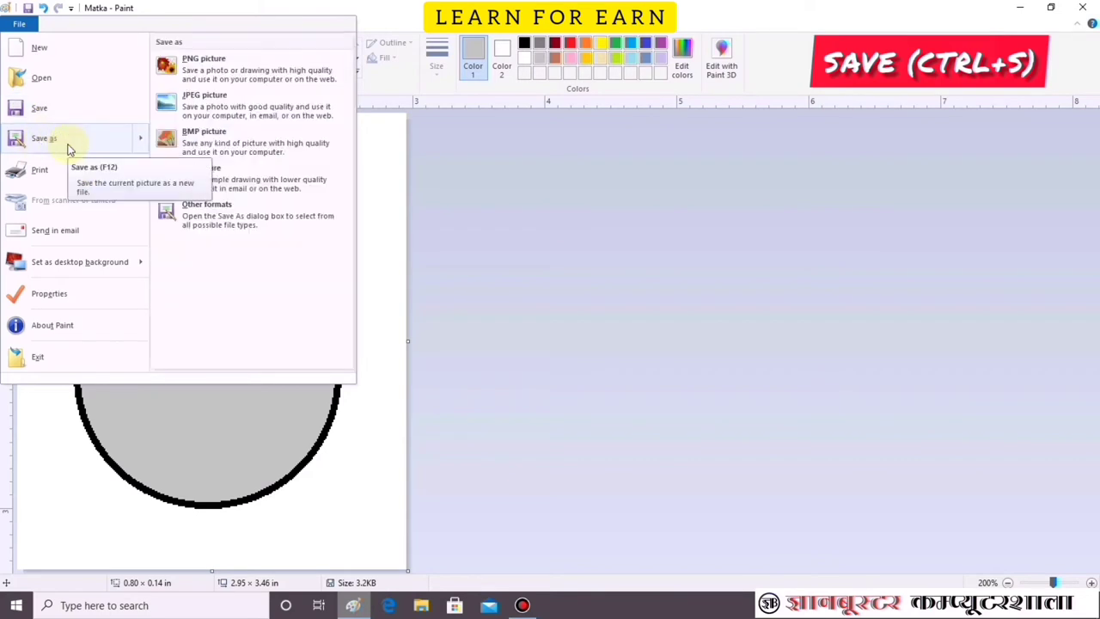
left_click(545, 224)
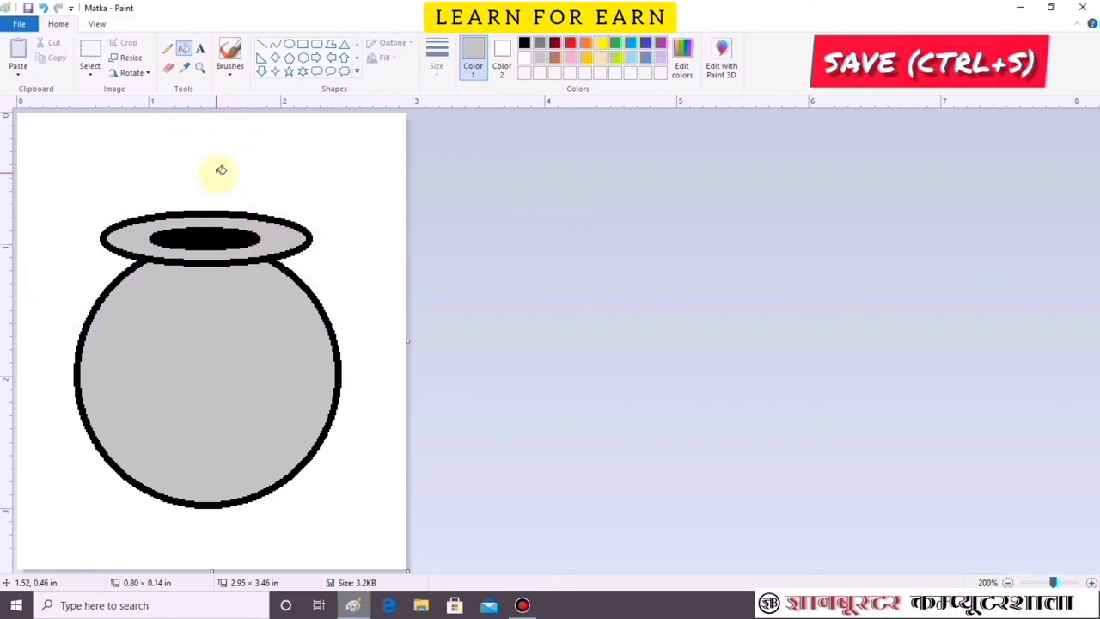
Step: Draw an unfilled black rectangle frame around the whole pot
left_click(302, 44)
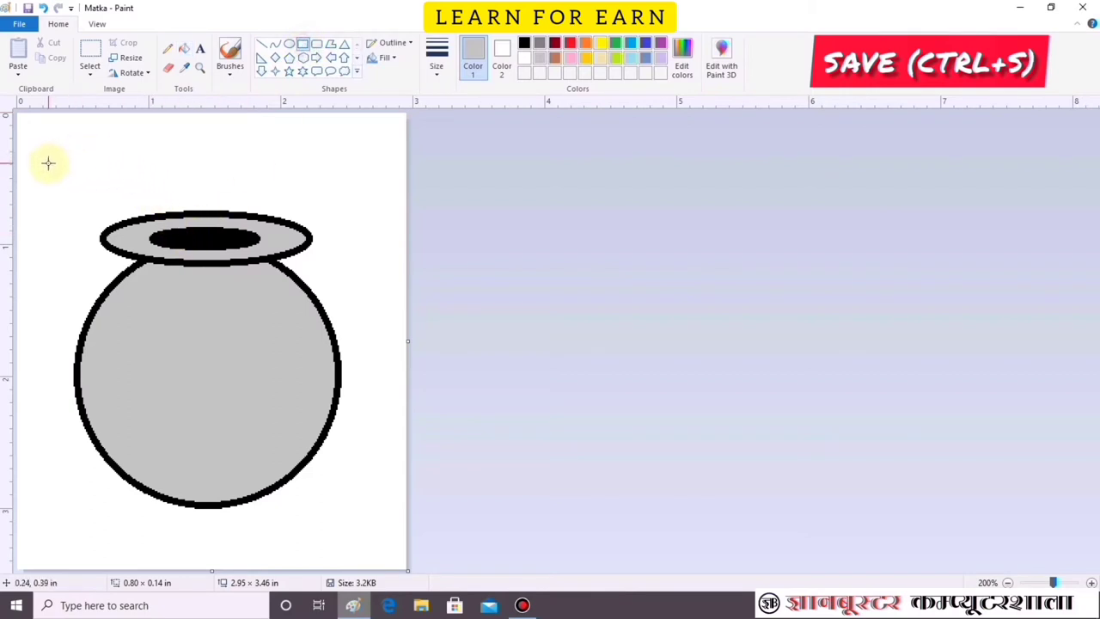
left_click_drag(49, 163, 332, 464)
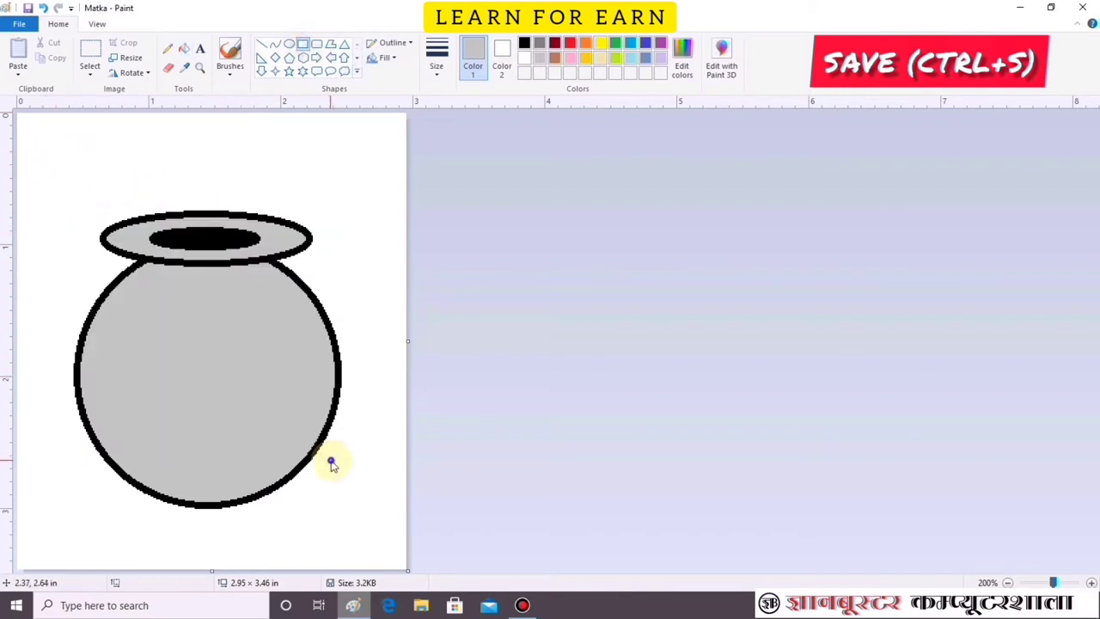
left_click(524, 43)
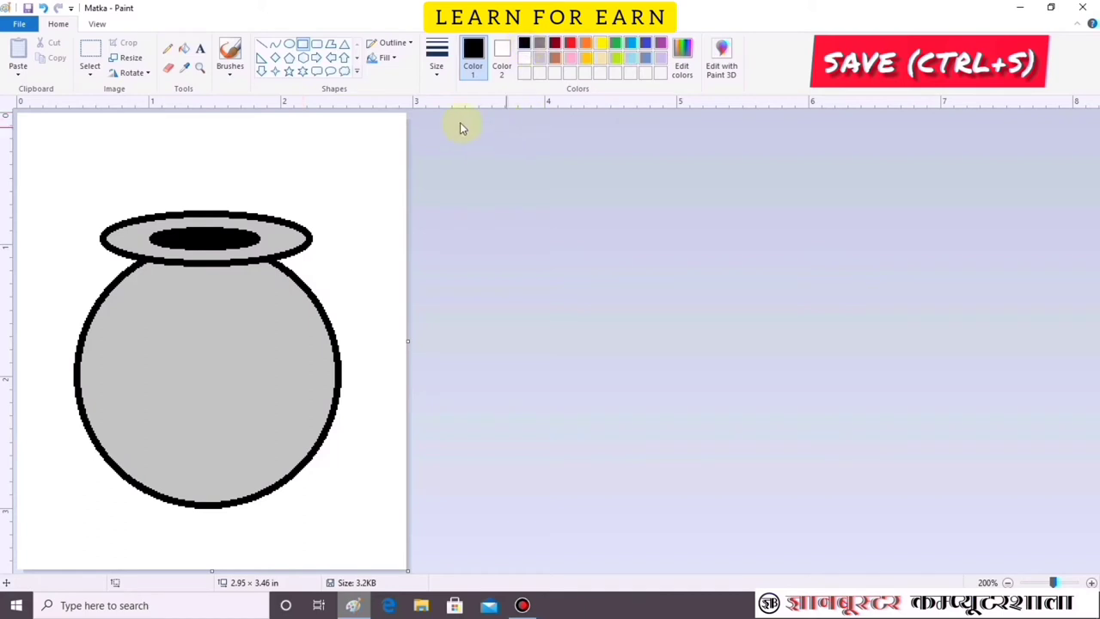
left_click(386, 62)
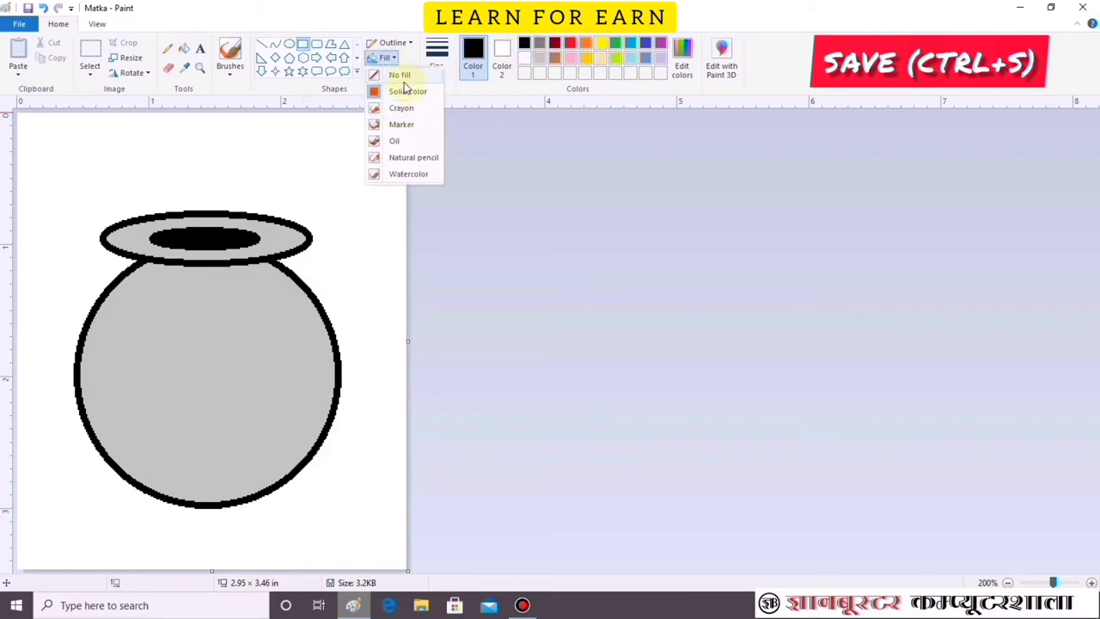
left_click(400, 76)
left_click_drag(49, 155, 384, 543)
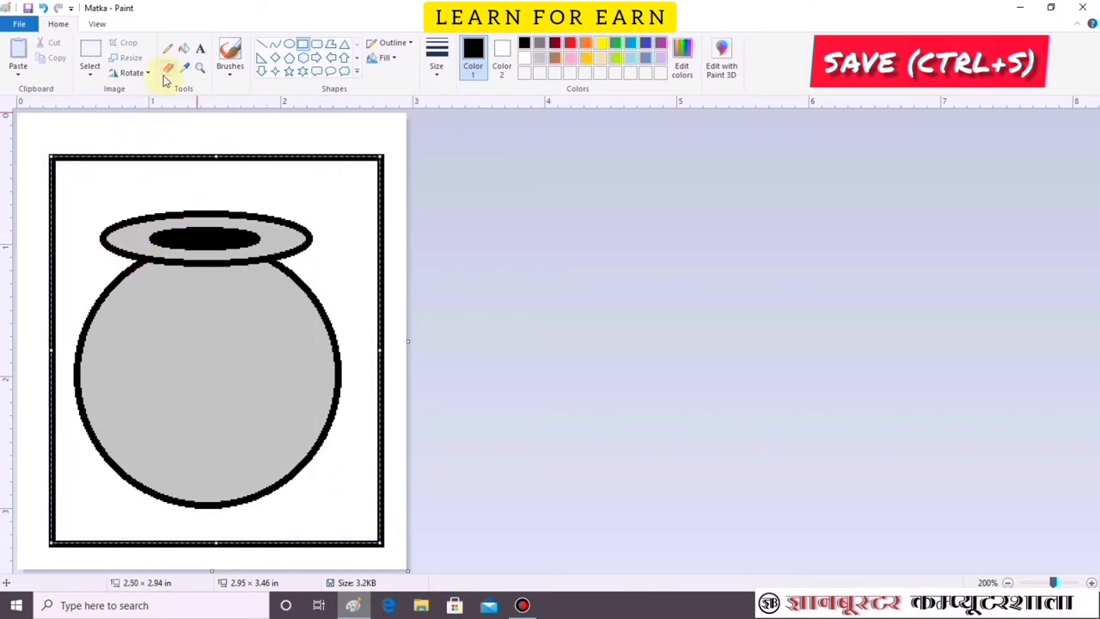
Step: Fill the background inside the frame yellow, then close Paint to get the save prompt
left_click(184, 48)
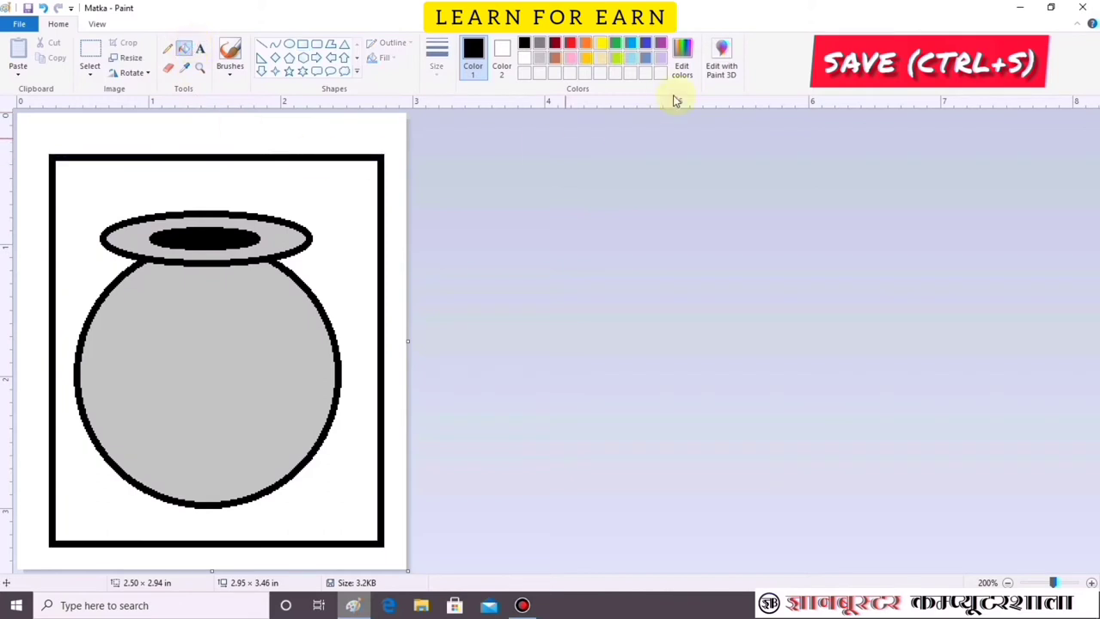
left_click(601, 45)
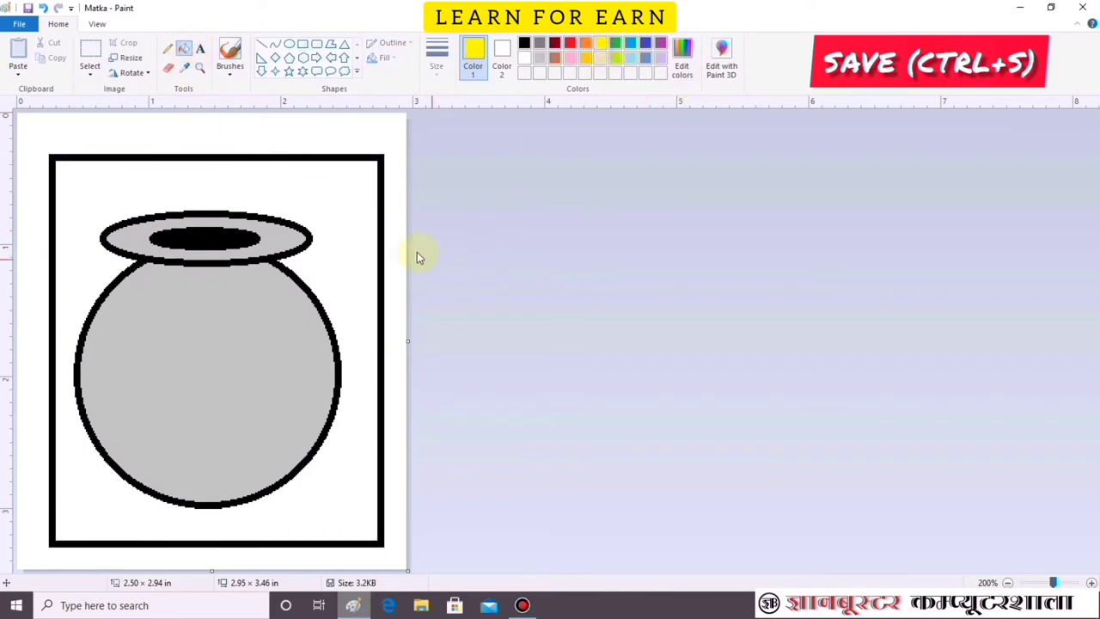
left_click(361, 203)
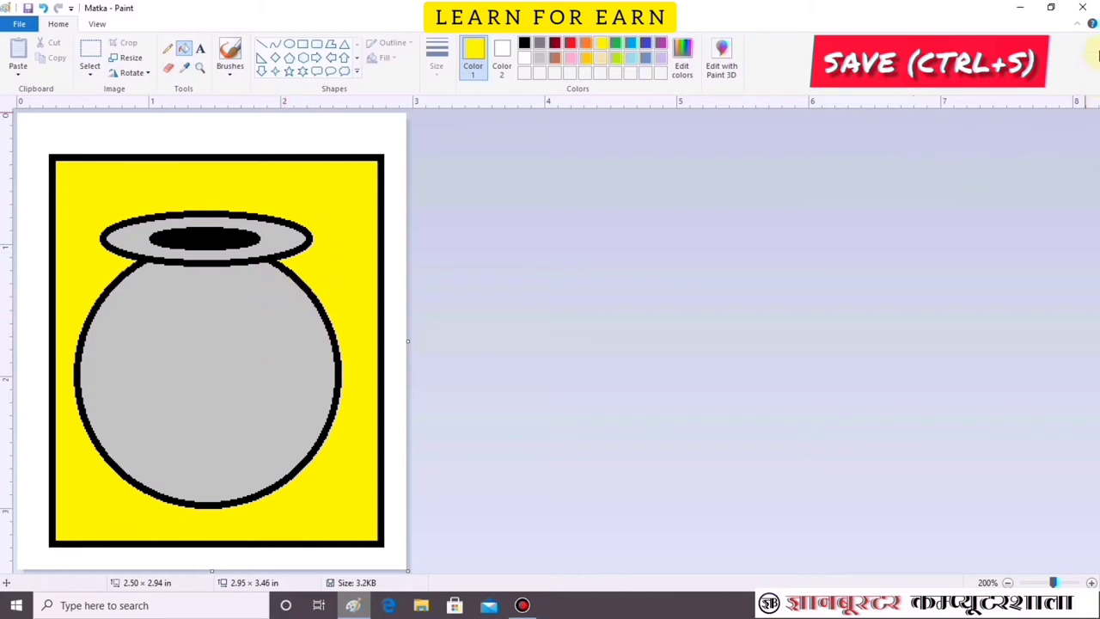
left_click(1083, 7)
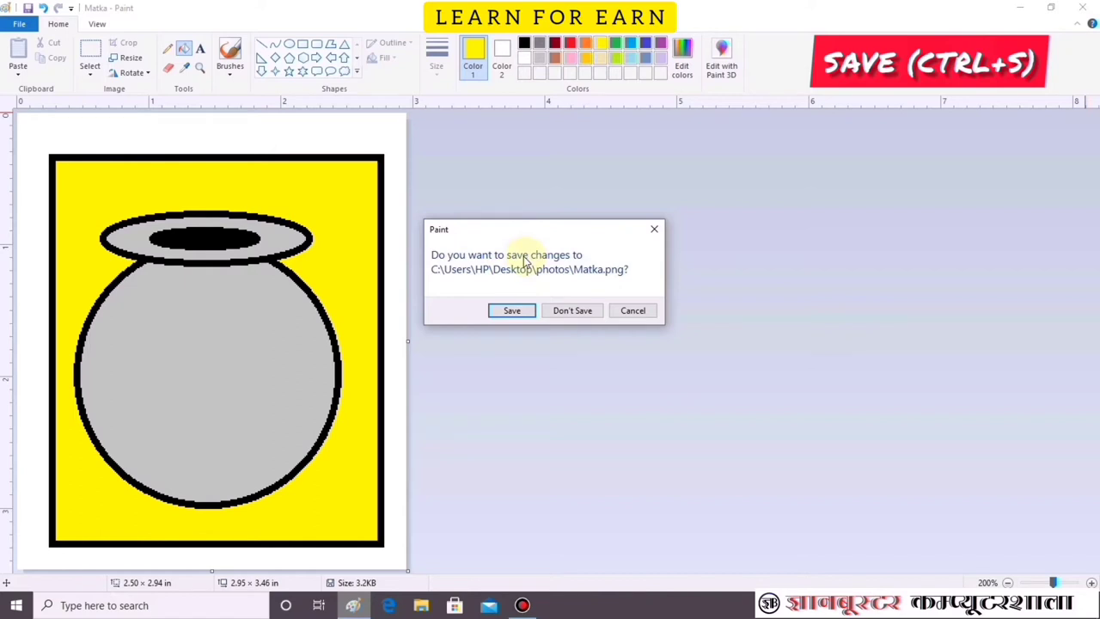
Step: Discard the Matka changes and relaunch Paint with a blank Untitled canvas
left_click(573, 314)
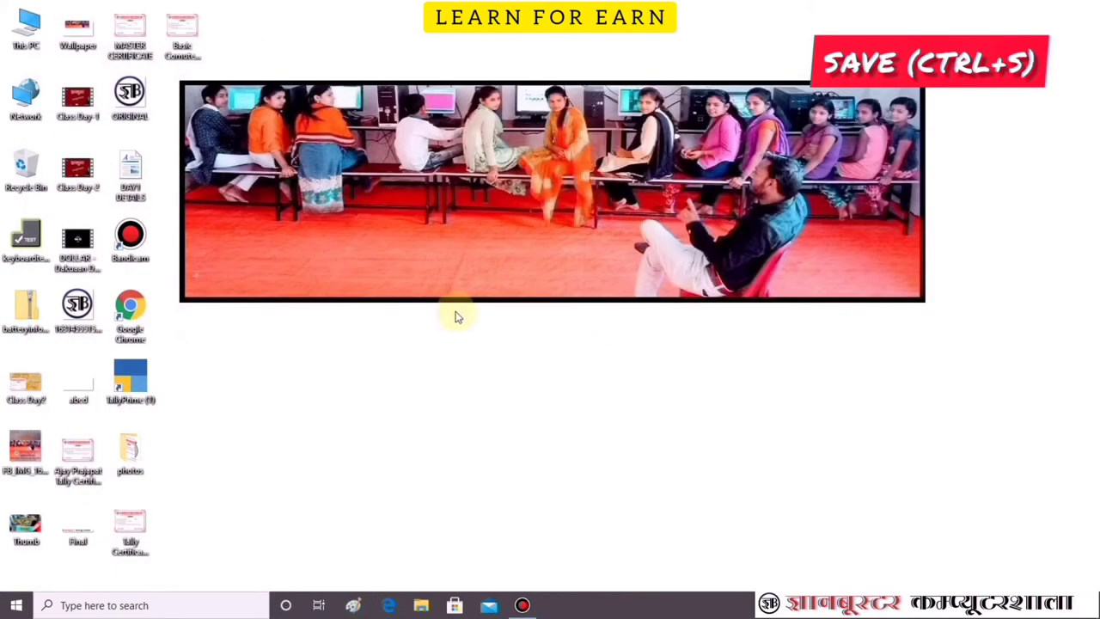
left_click(359, 606)
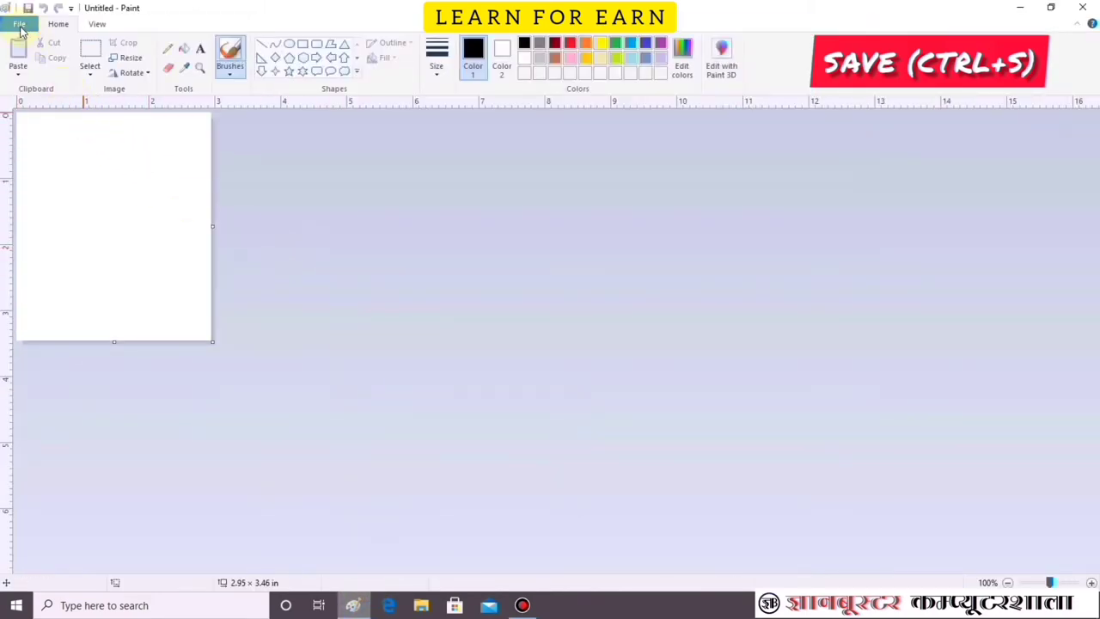
left_click(106, 137)
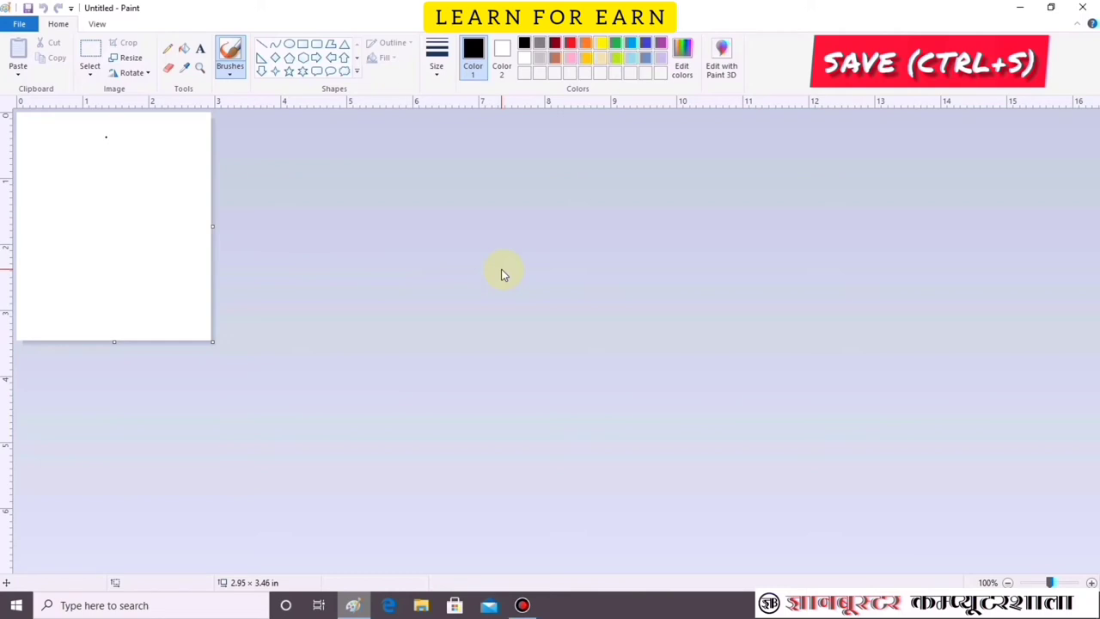
Step: Reopen the saved Matka picture from the Desktop photos folder
key("ctrl+o")
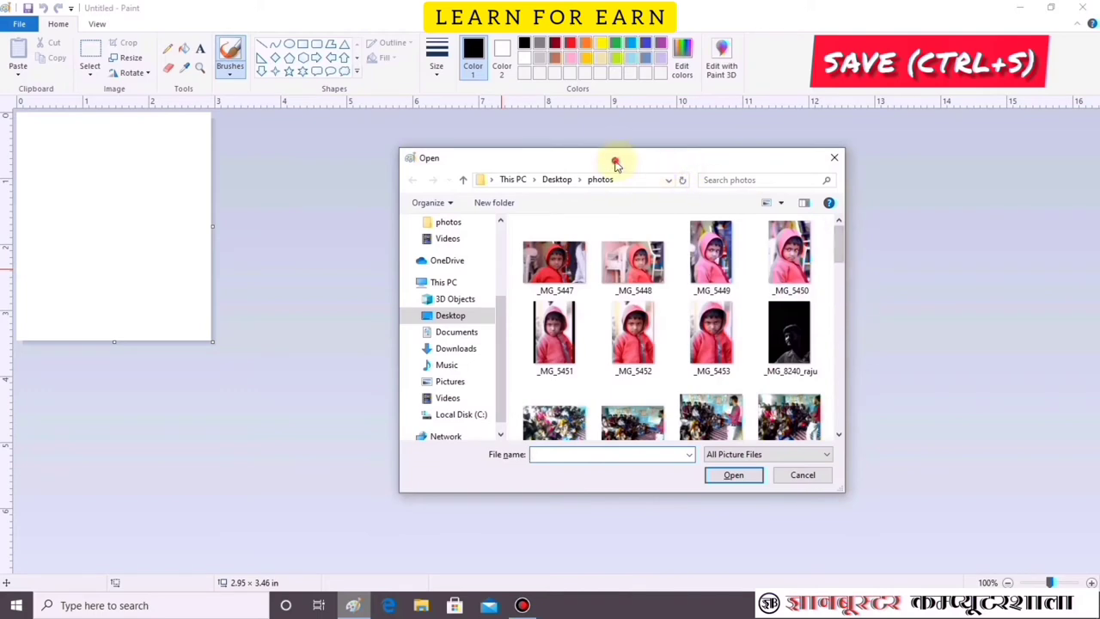
double_click(614, 160)
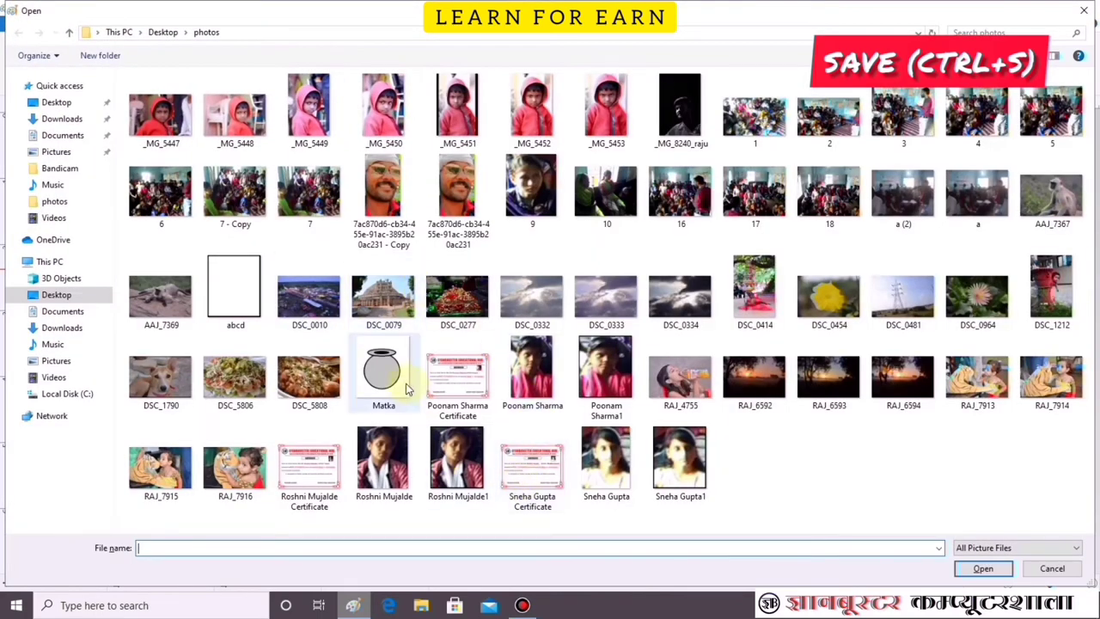
left_click(383, 378)
double_click(383, 378)
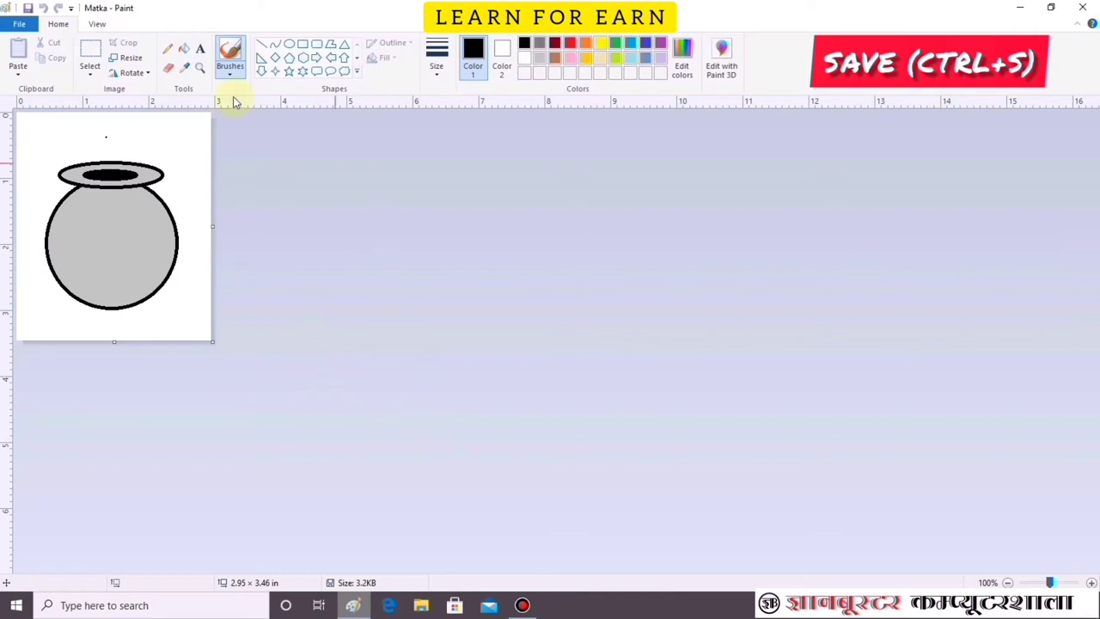
Step: Draw a rectangle around the Matka pot and fill the space inside it yellow
left_click(304, 44)
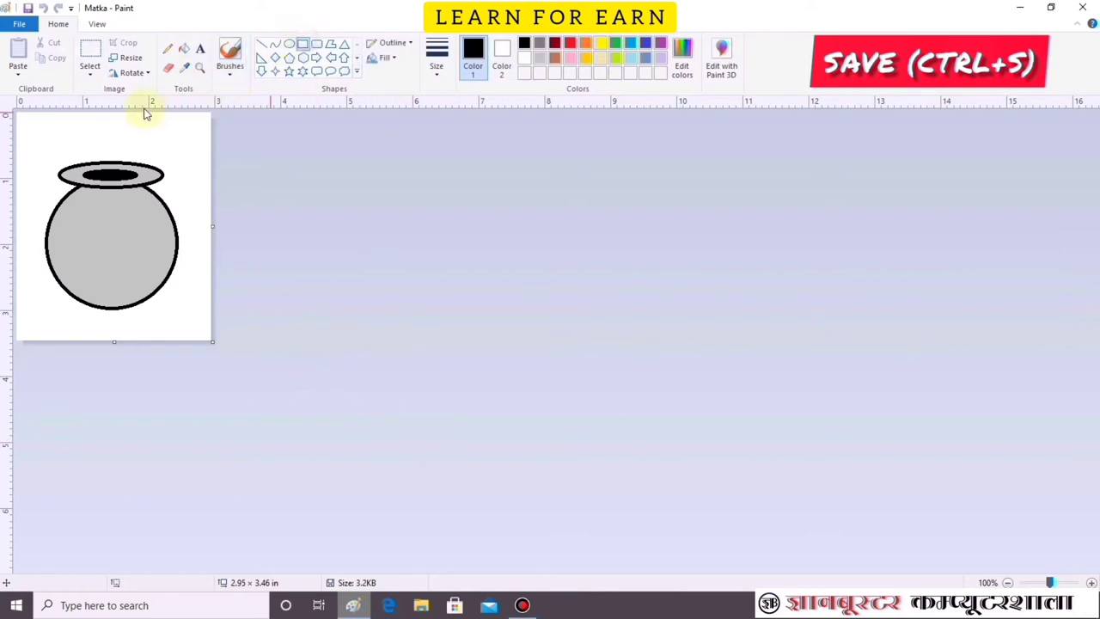
left_click_drag(39, 138, 194, 329)
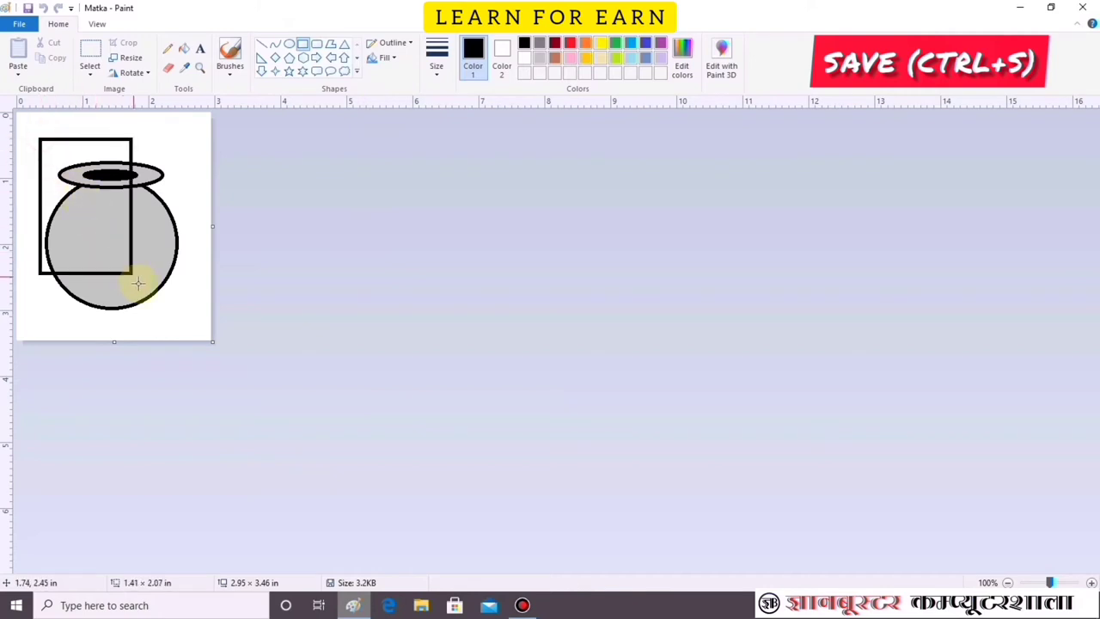
left_click(184, 49)
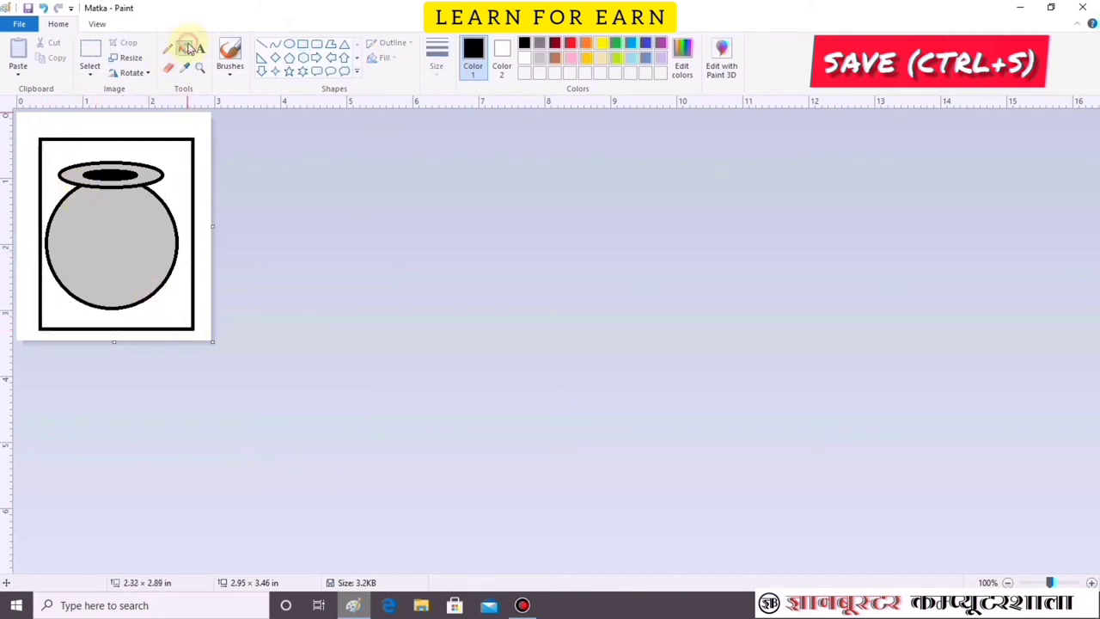
left_click(599, 44)
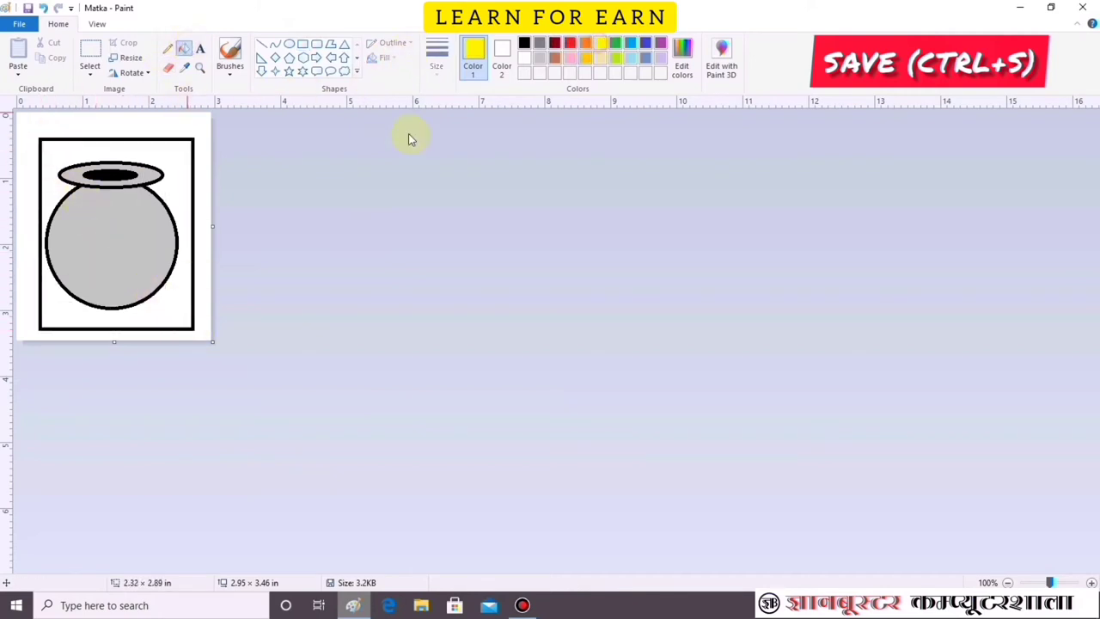
left_click(184, 155)
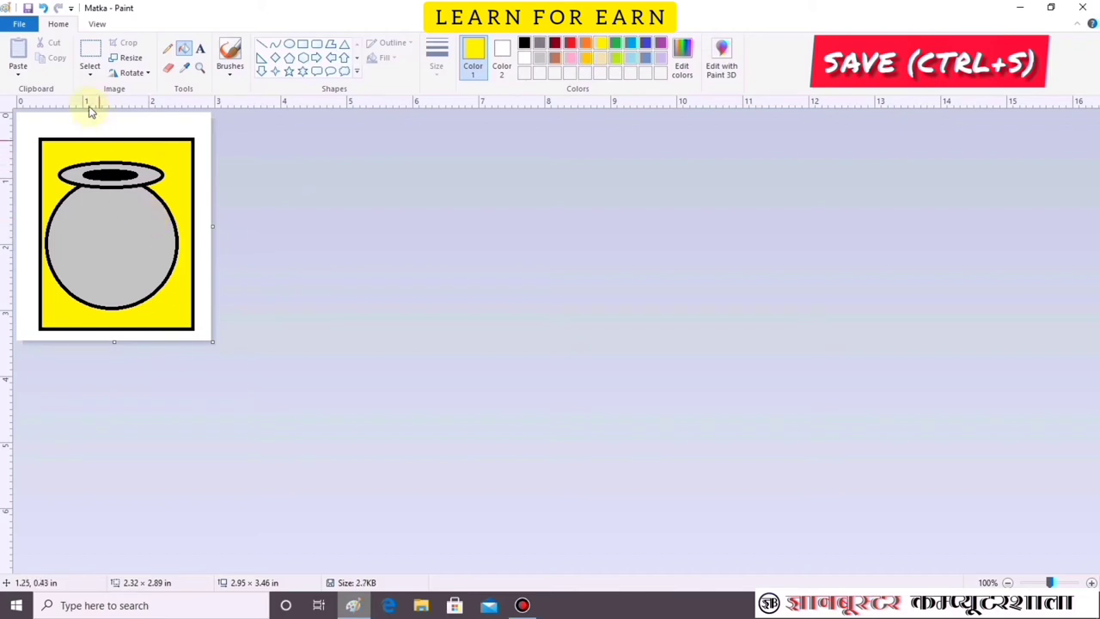
left_click(23, 26)
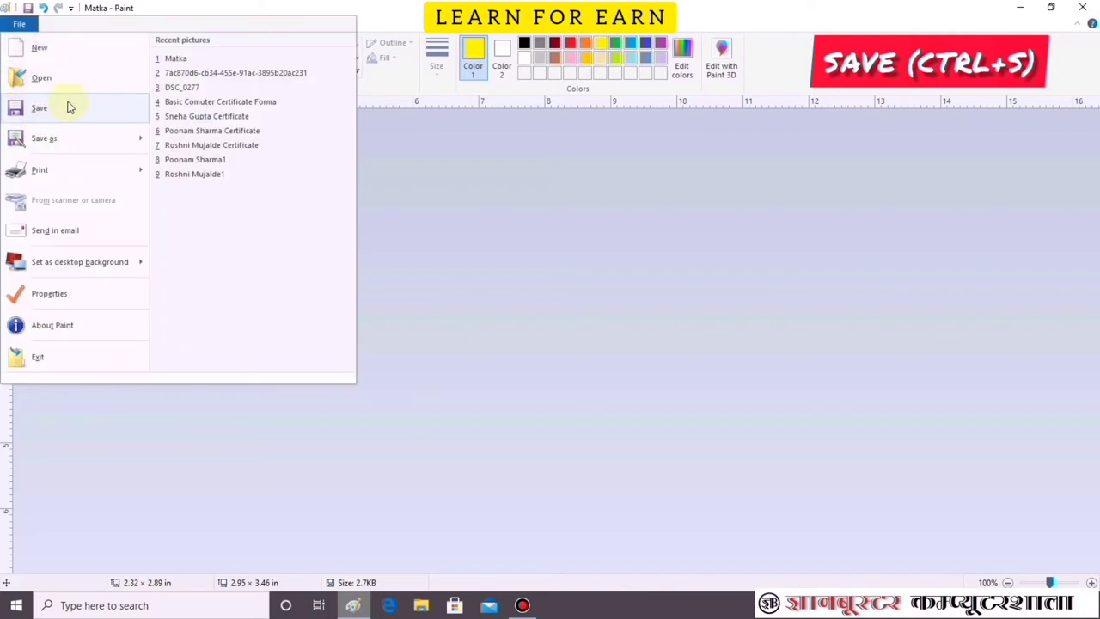
Step: Save the yellow-framed Matka picture and close the Paint window
left_click(70, 108)
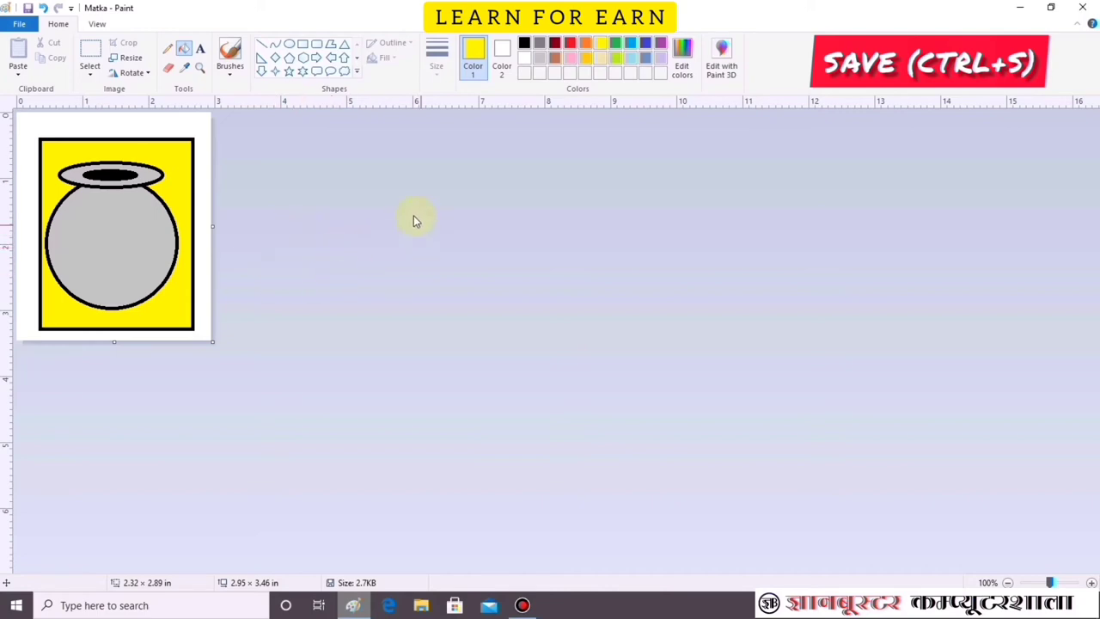
left_click(1085, 9)
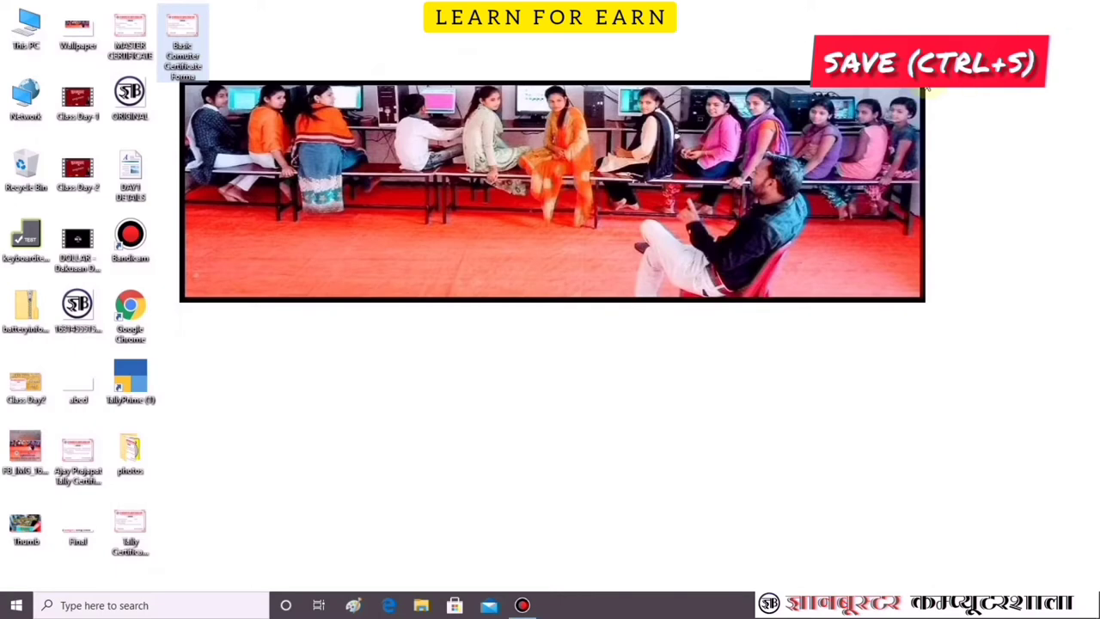
Step: Relaunch Paint from the taskbar and reopen the saved Matka picture
left_click(352, 605)
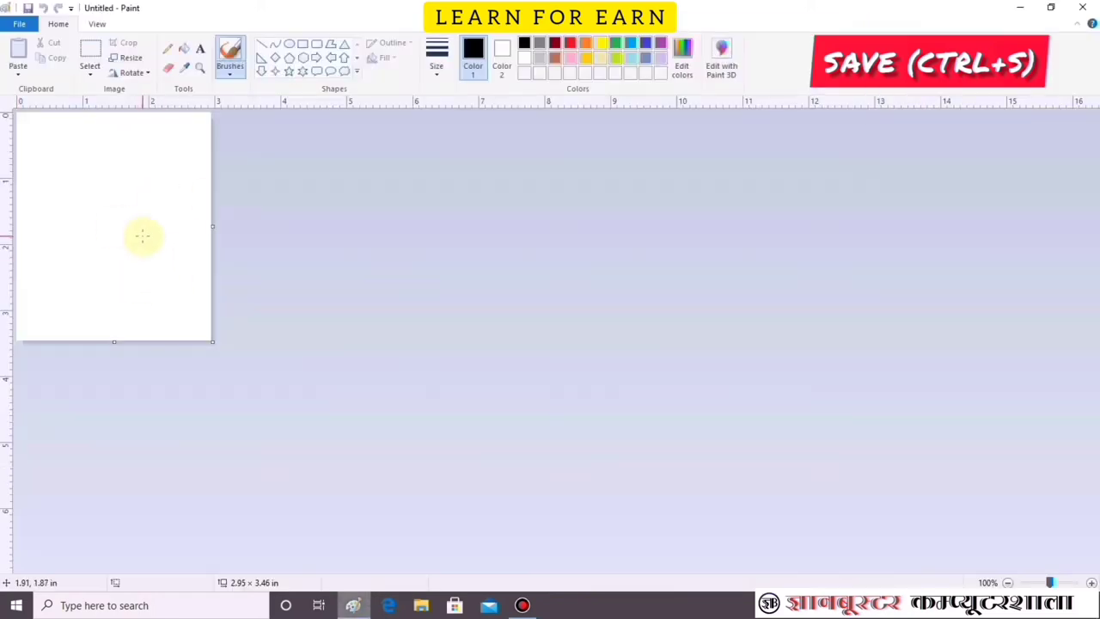
left_click(19, 24)
left_click(30, 83)
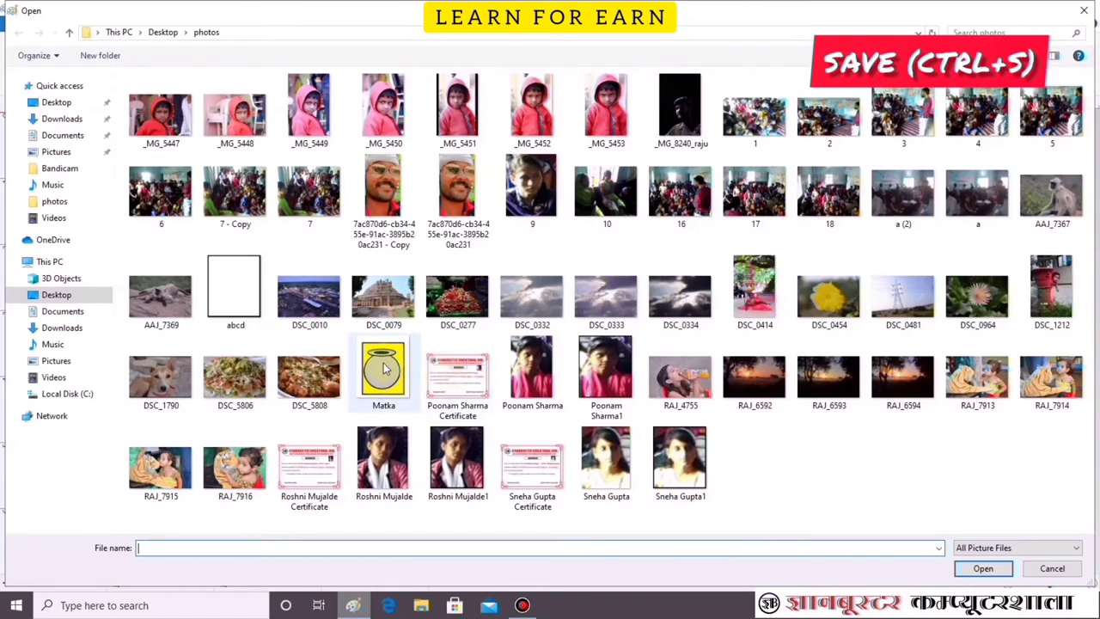
double_click(384, 367)
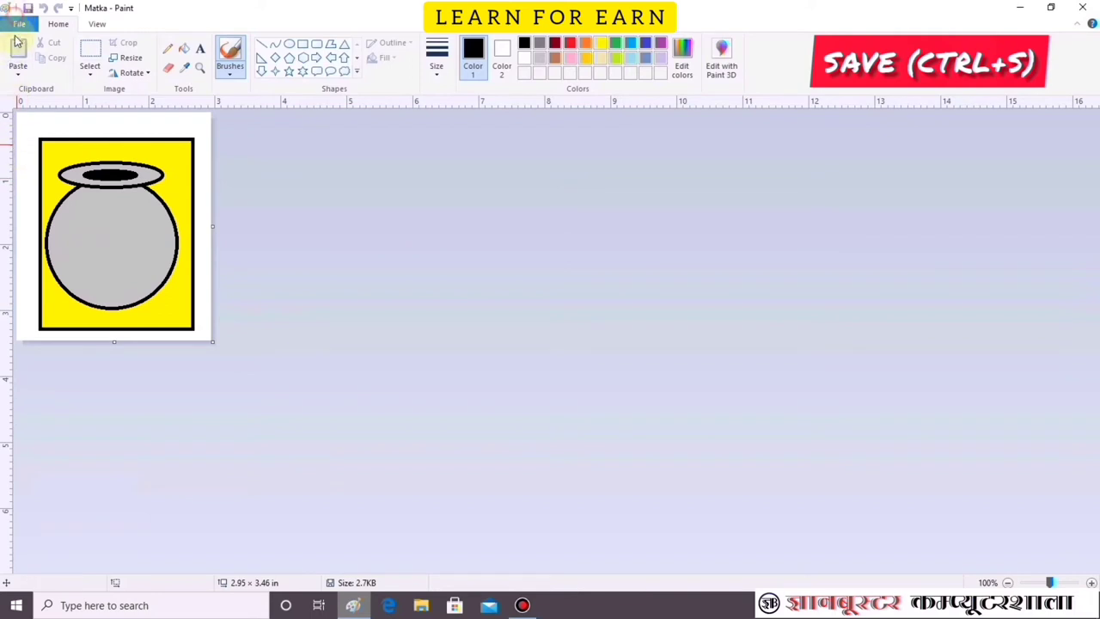
Step: Show the File menu's Print, Page setup and Print preview options for Pitcher
left_click(19, 23)
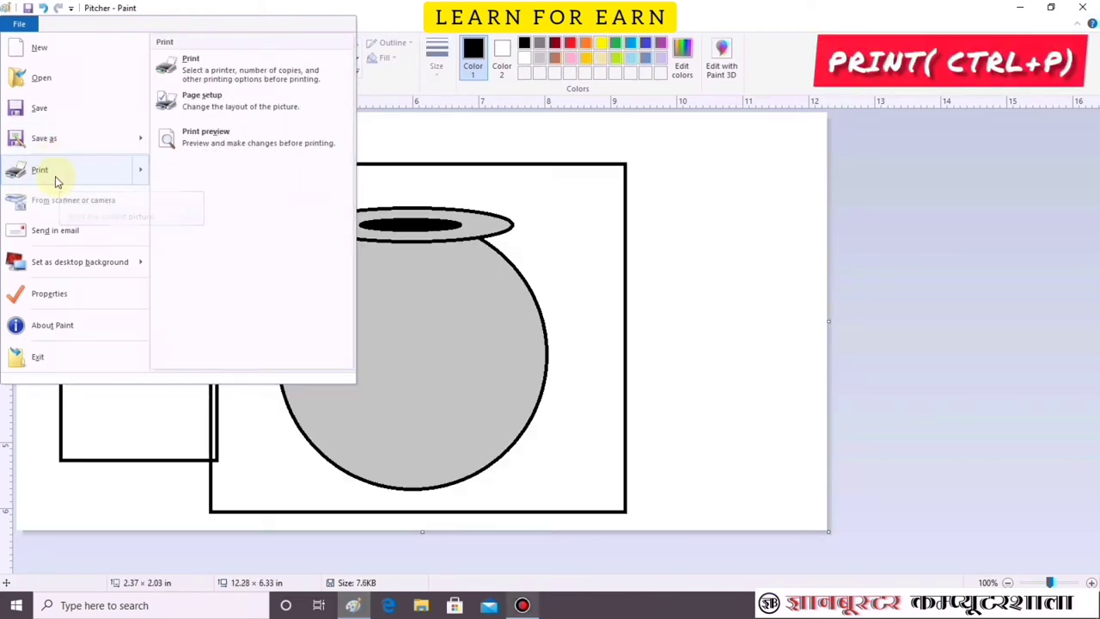
mouse_move(40, 170)
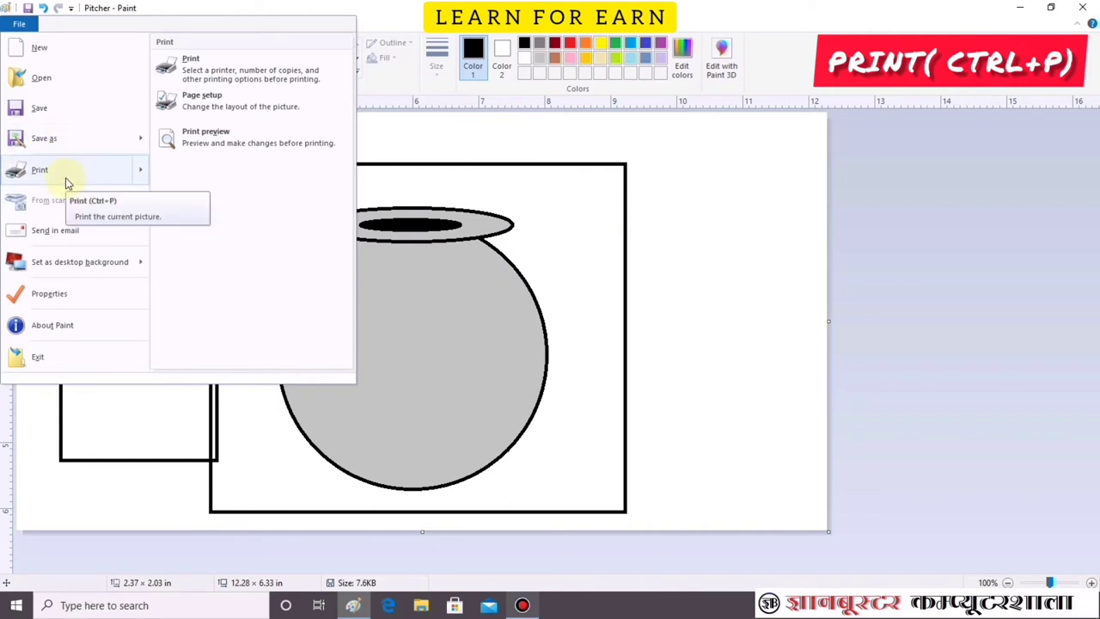
Step: Bring up the Print dialog with Ctrl+P, centre it, and cancel without printing
key("Escape")
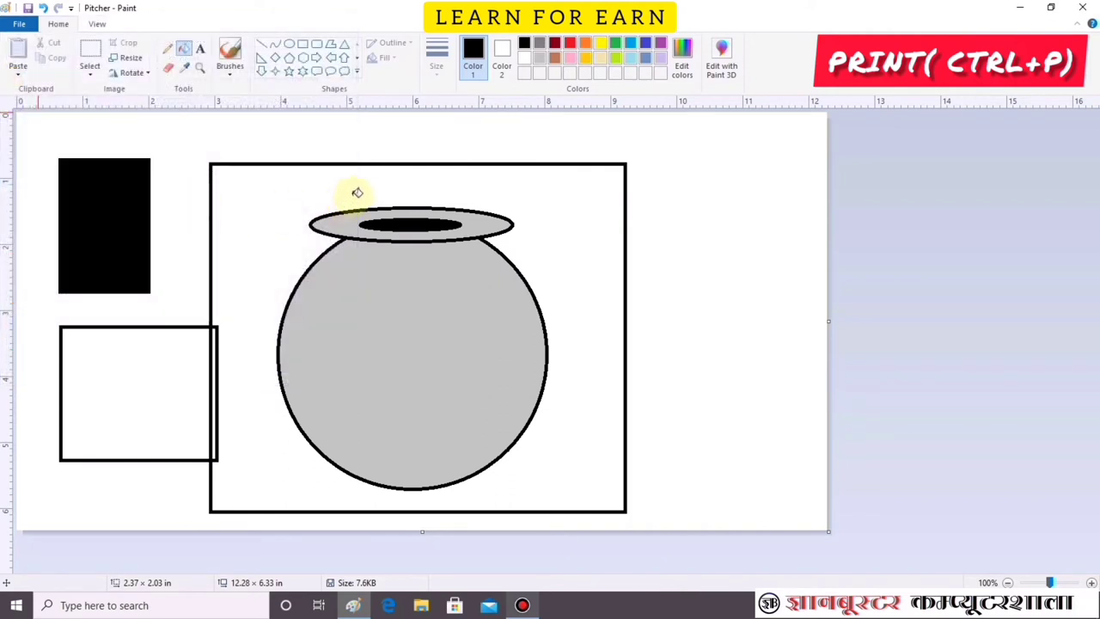
key("ctrl+p")
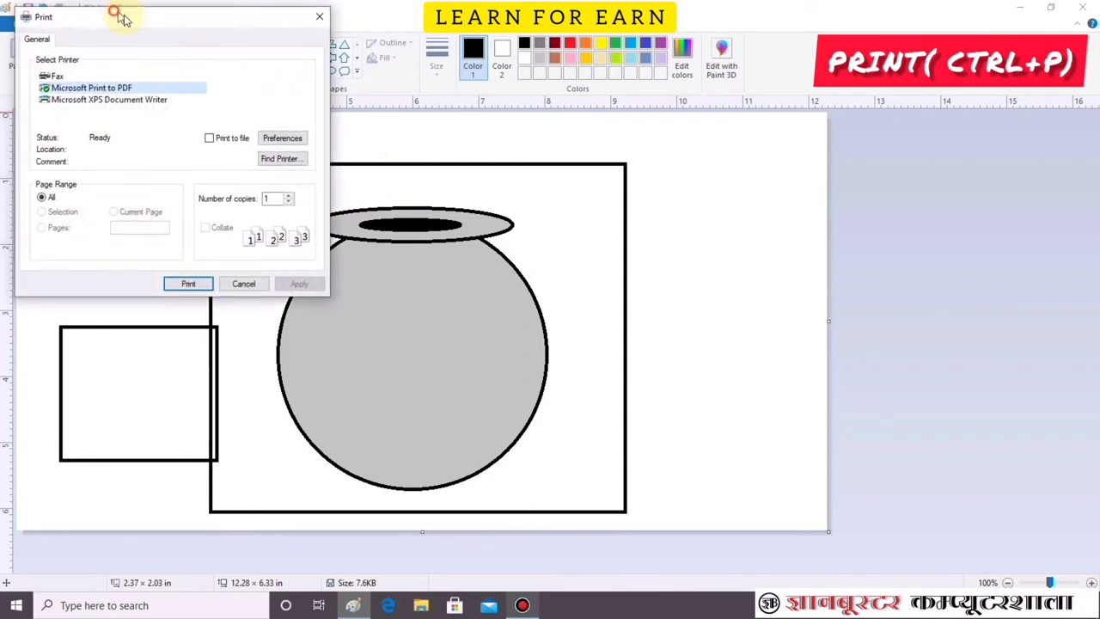
mouse_move(116, 12)
left_mouse_down()
mouse_move(340, 208)
mouse_move(317, 152)
left_mouse_up()
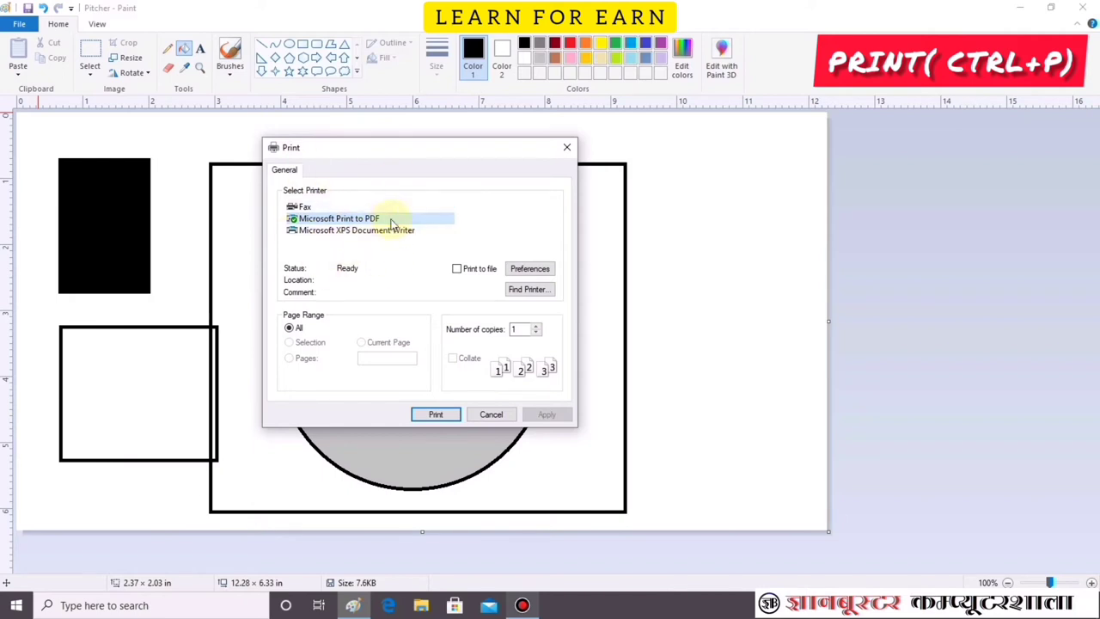
left_click(498, 416)
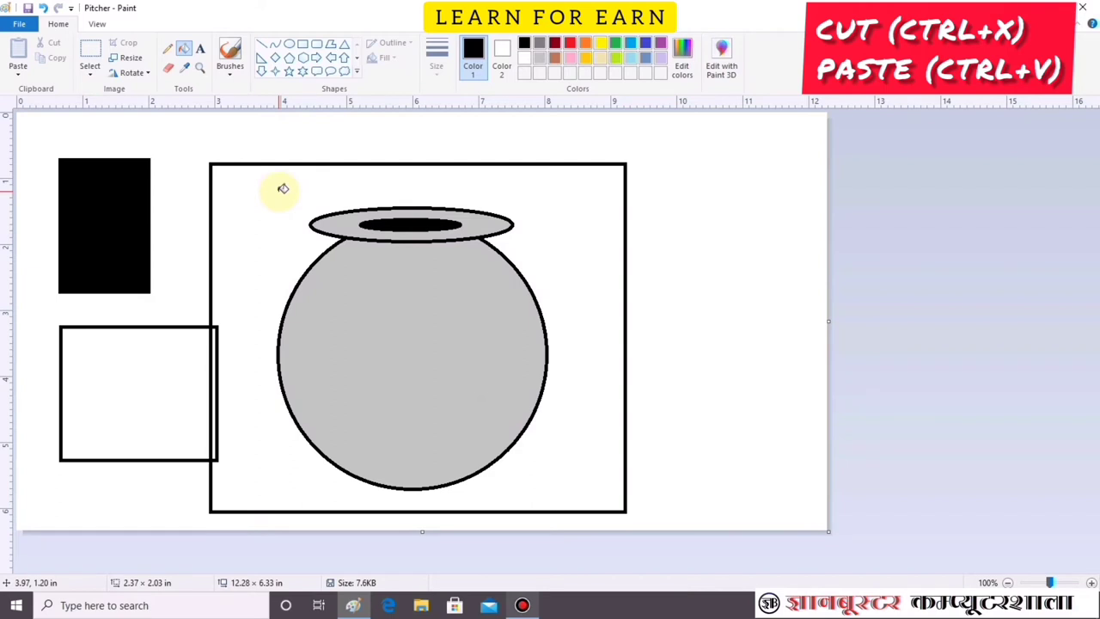
Step: Open the Desktop picture 01, the maroon banner with Hindi title and logo
key("ctrl+o")
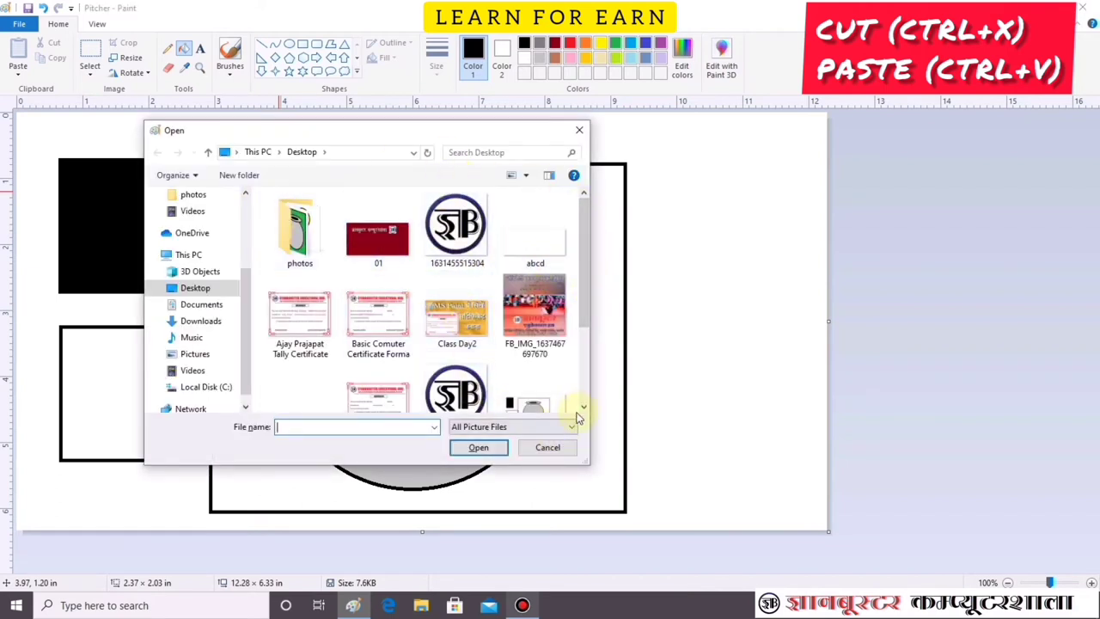
scroll(584, 404, "down", 3)
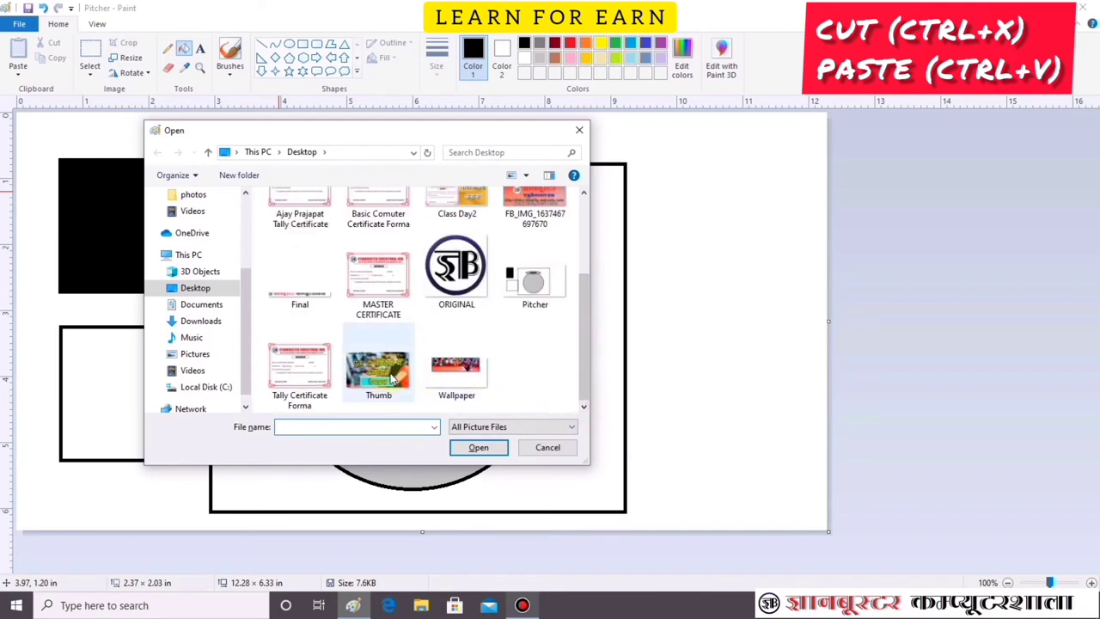
scroll(568, 292, "up", 3)
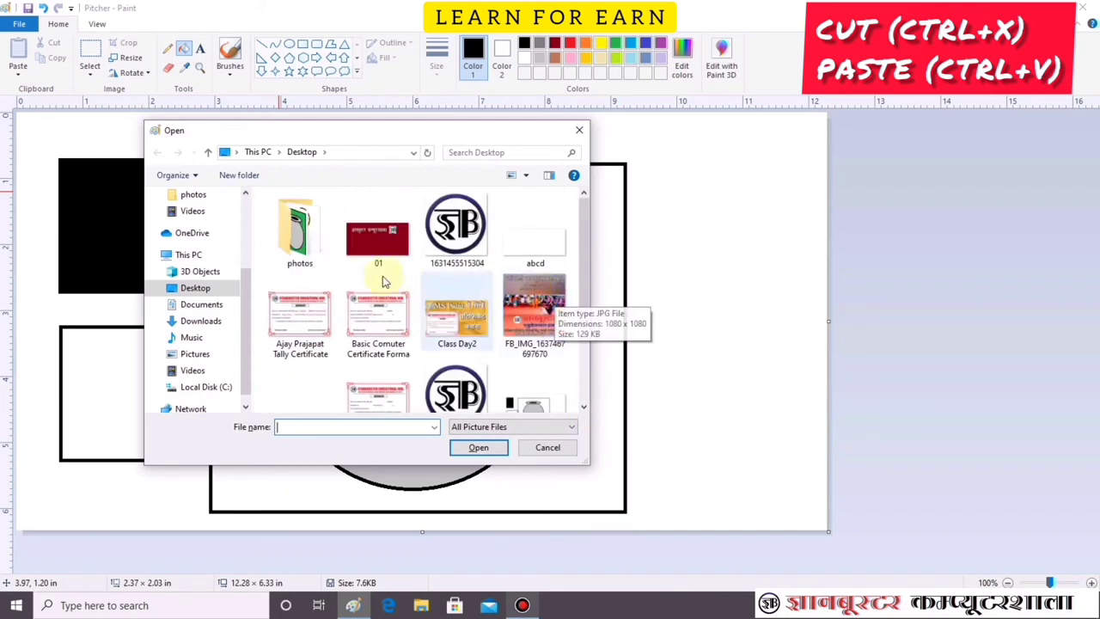
left_click(371, 238)
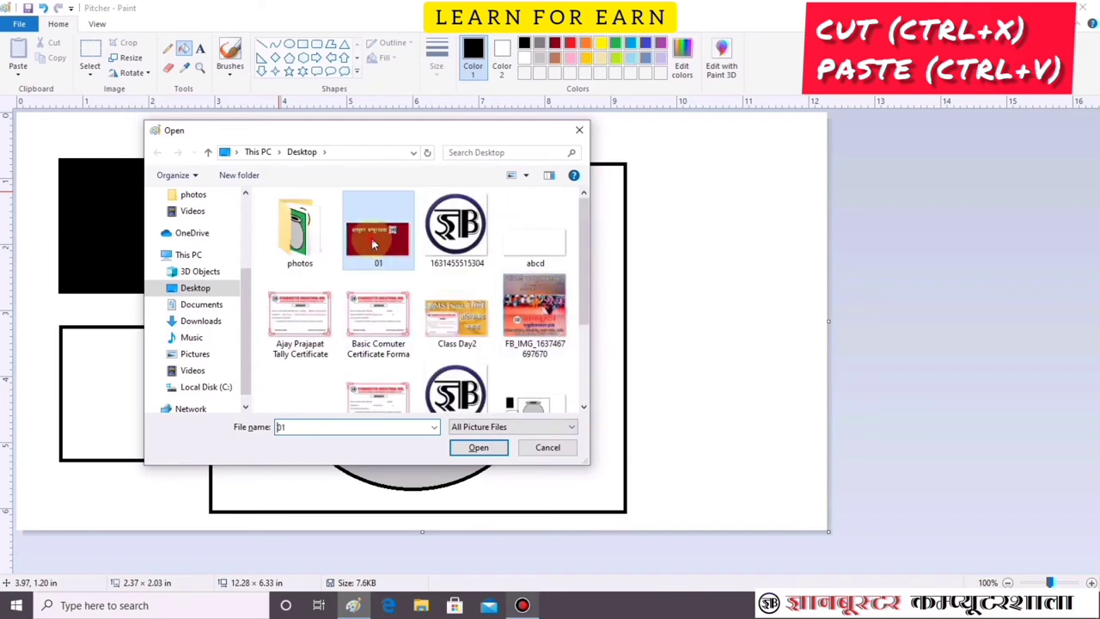
left_click(478, 447)
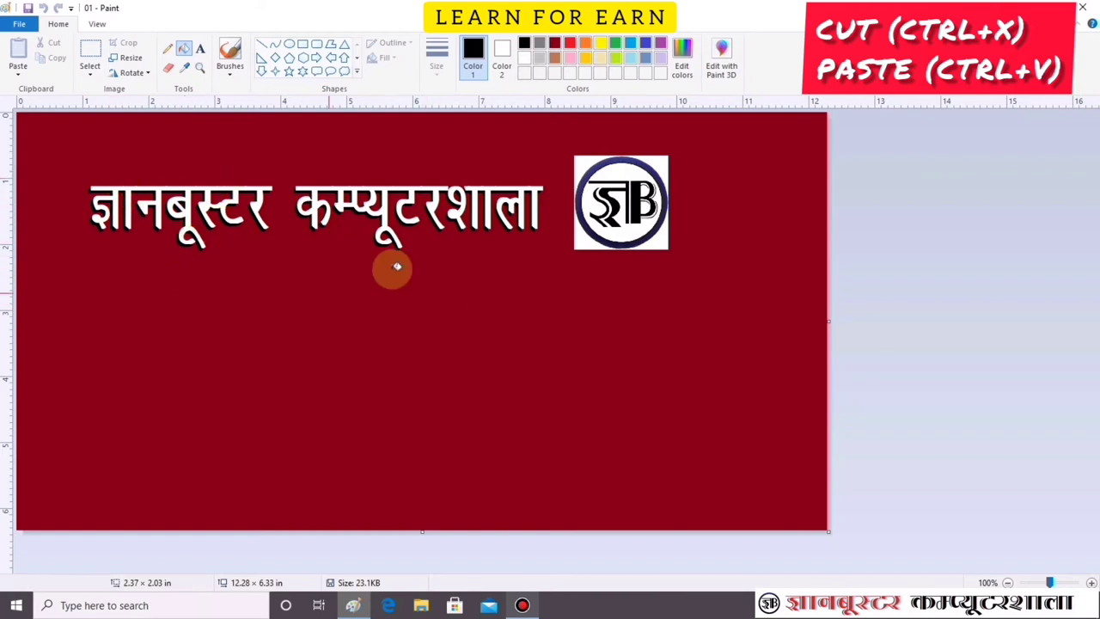
left_click(92, 56)
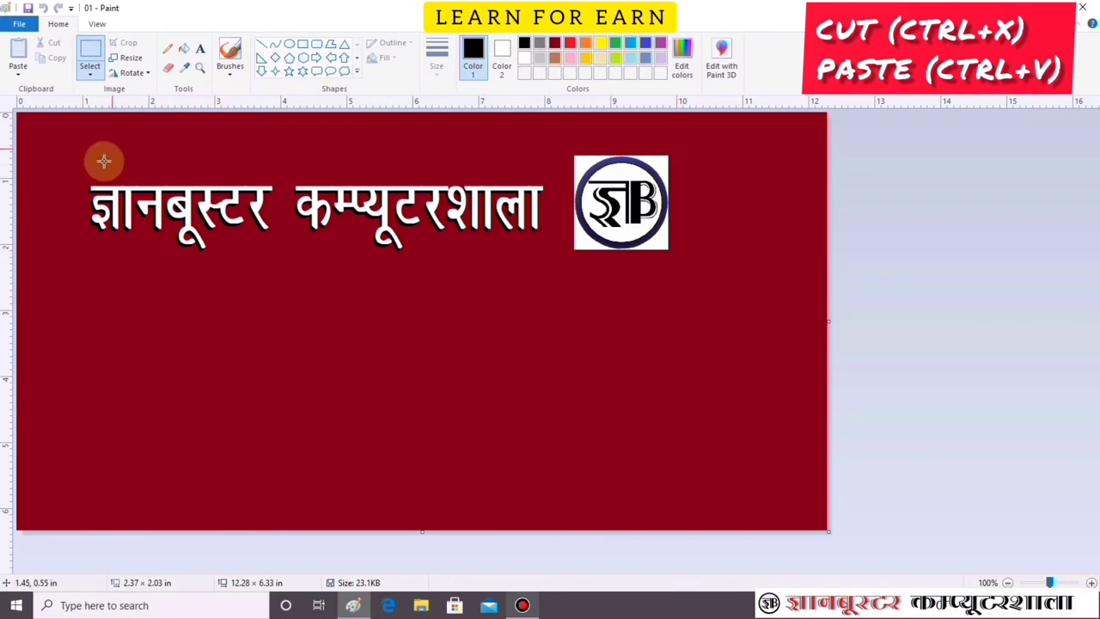
left_click_drag(84, 144, 717, 268)
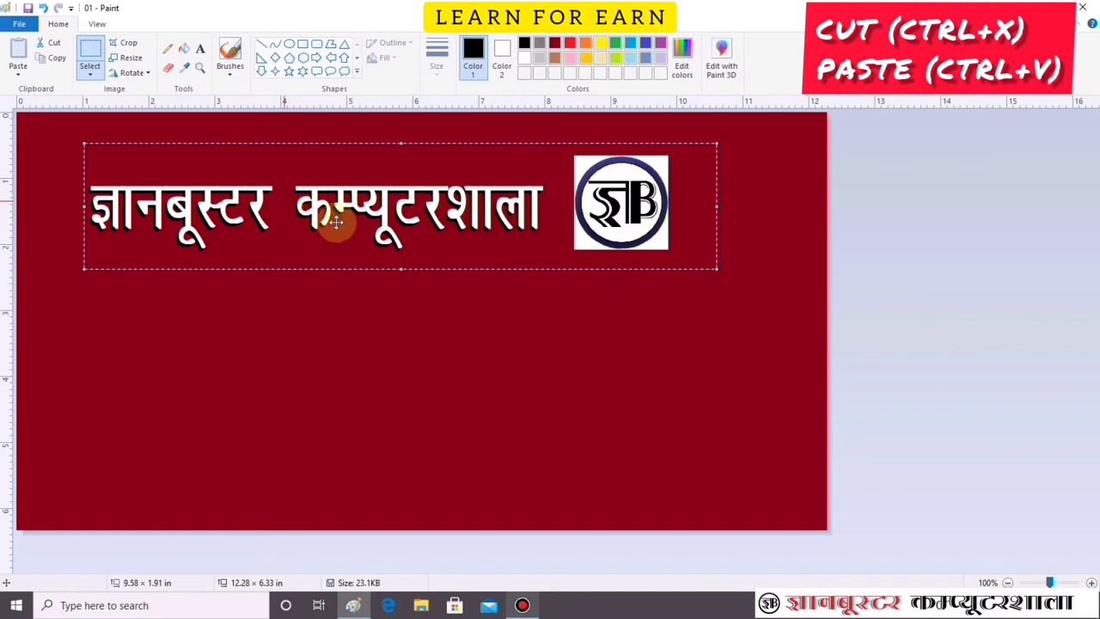
right_click(487, 188)
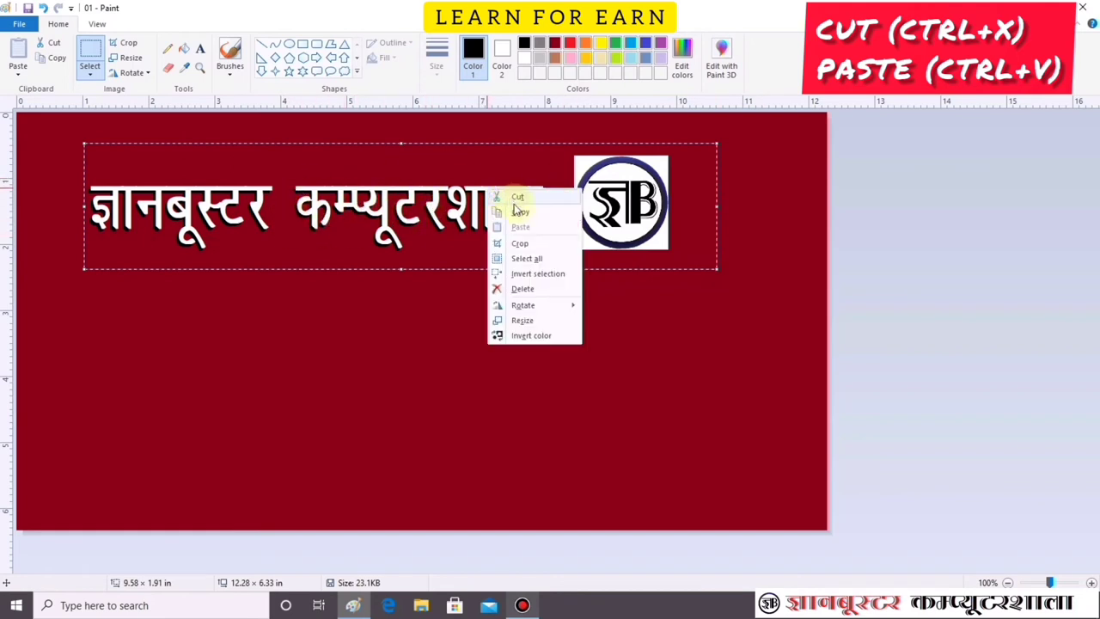
left_click(521, 197)
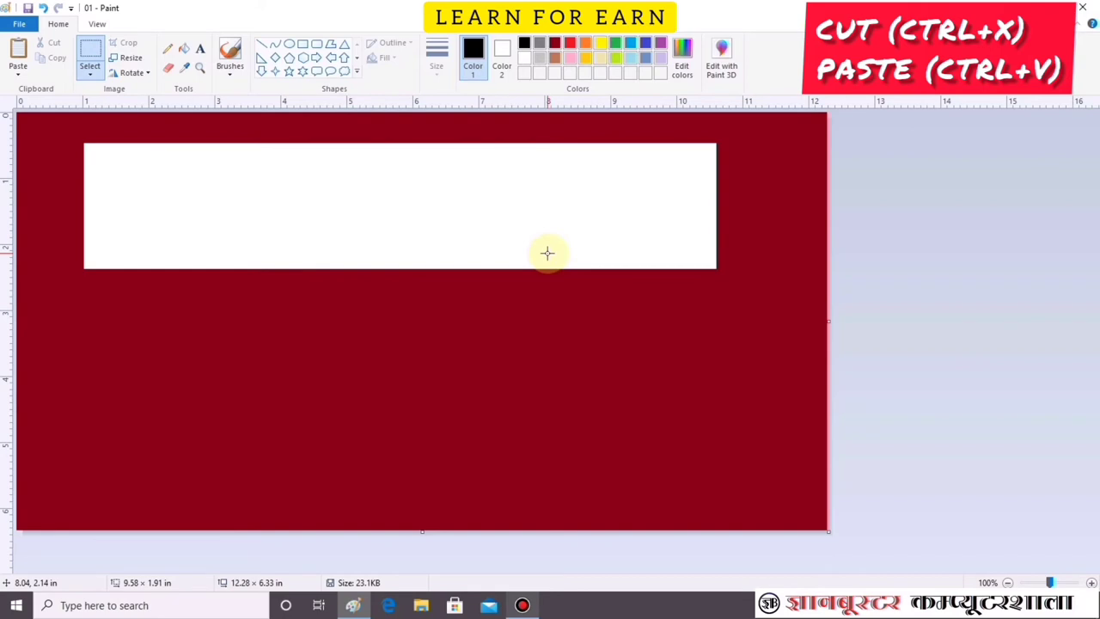
right_click(436, 342)
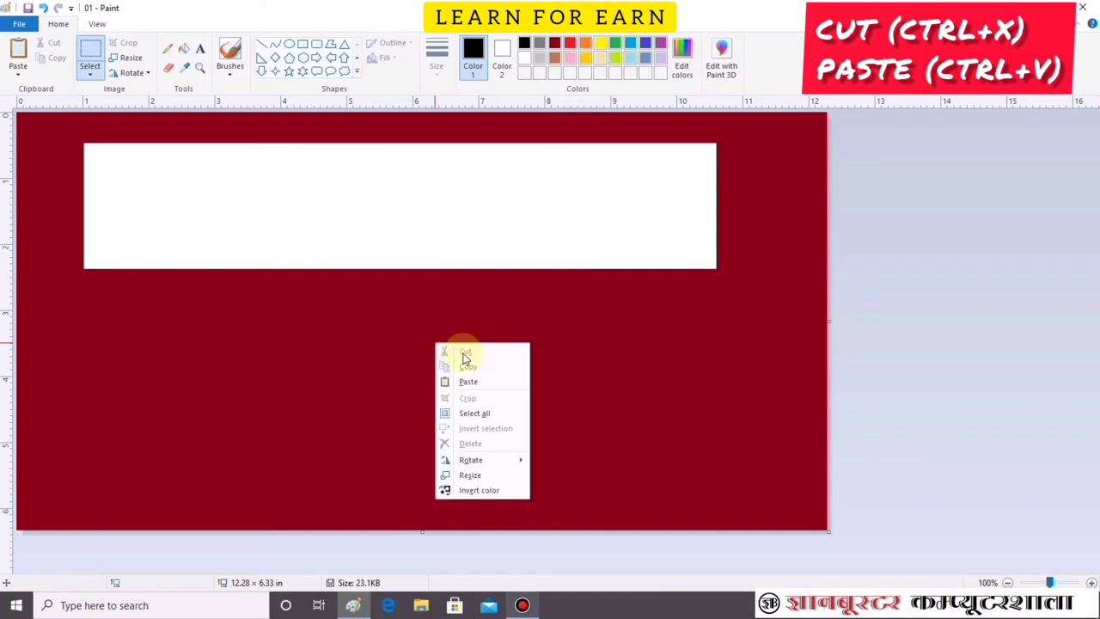
left_click(477, 382)
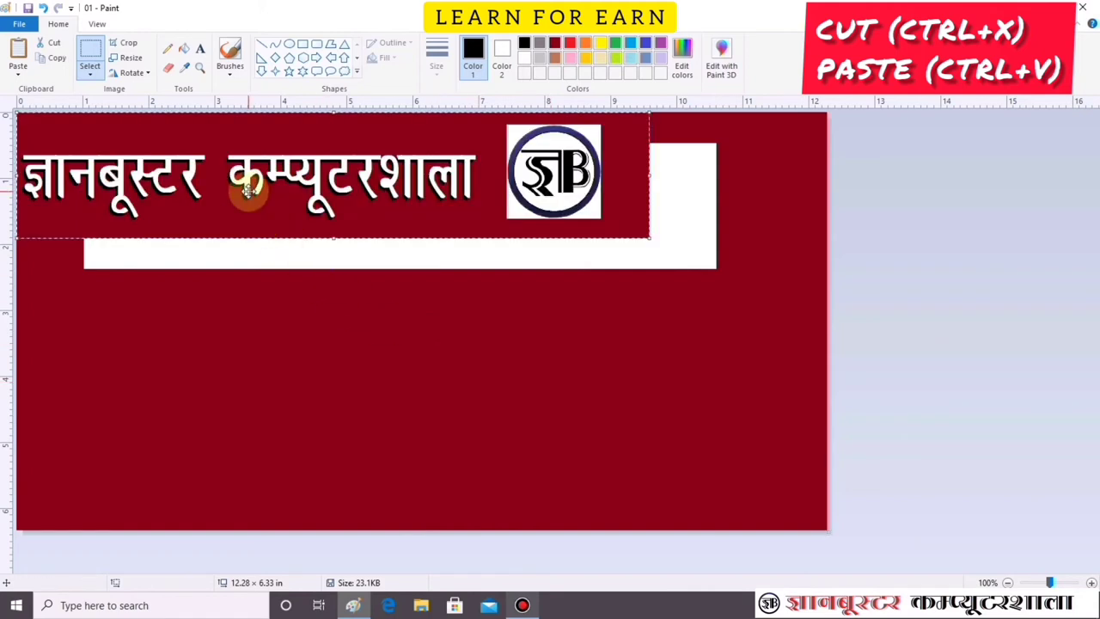
mouse_move(248, 191)
left_mouse_down()
mouse_move(317, 378)
mouse_move(374, 338)
left_mouse_up()
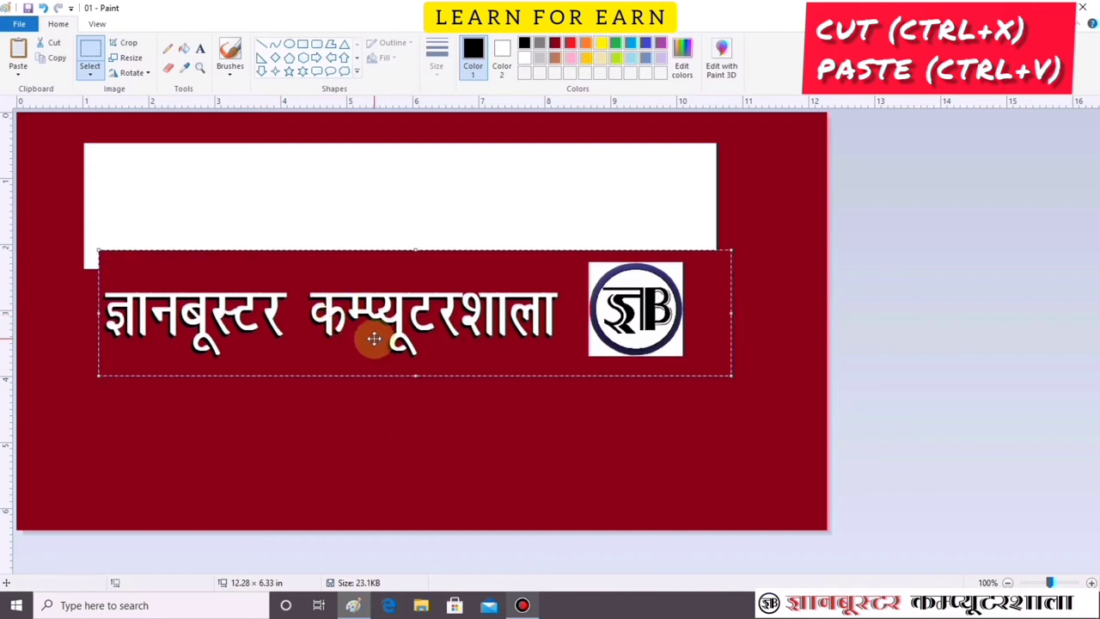
key("ctrl+z")
key("ctrl+z")
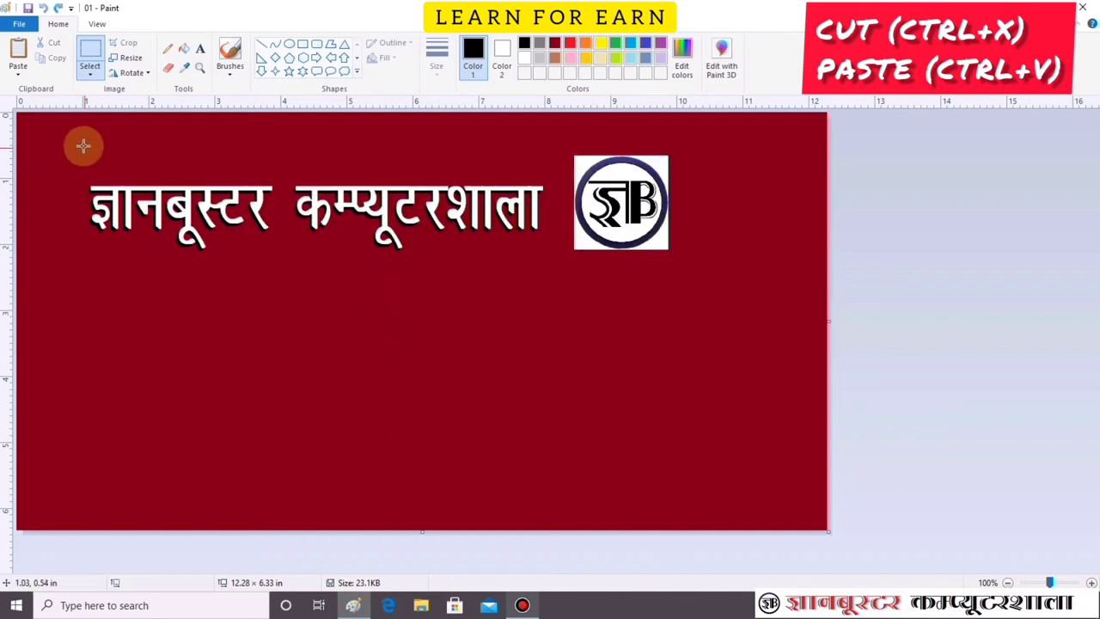
left_click_drag(81, 146, 717, 279)
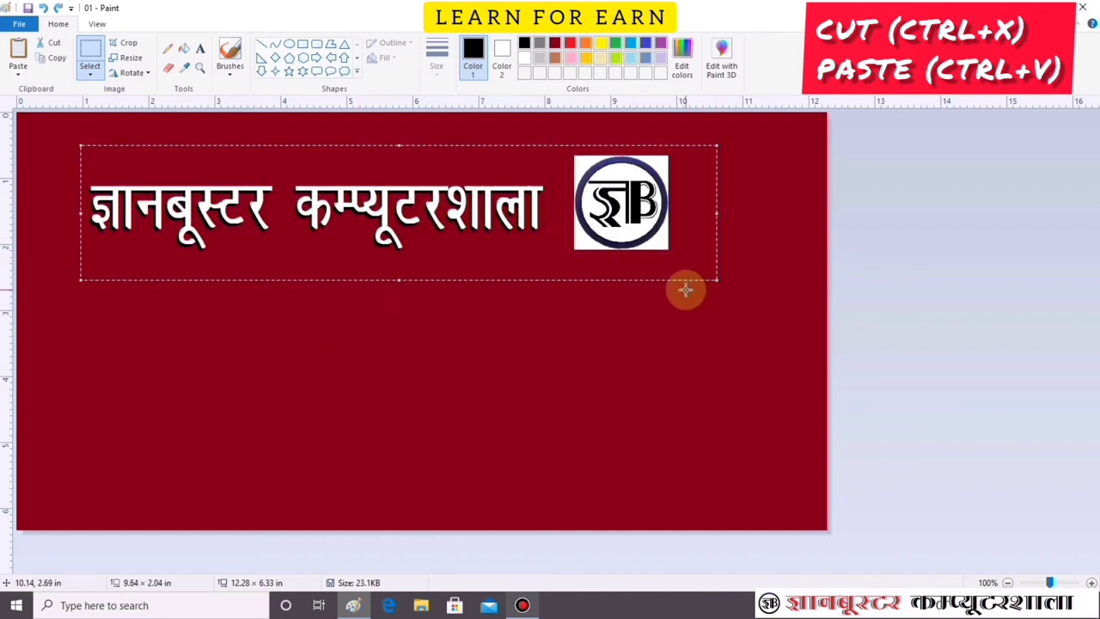
key("ctrl+x")
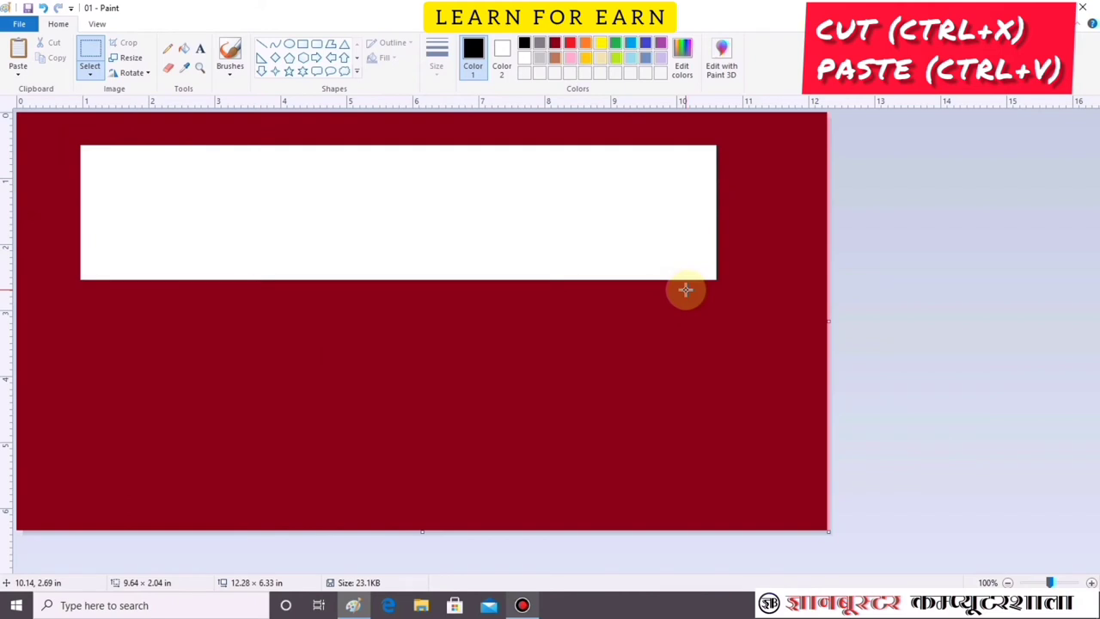
key("ctrl+v")
left_click_drag(413, 197, 477, 382)
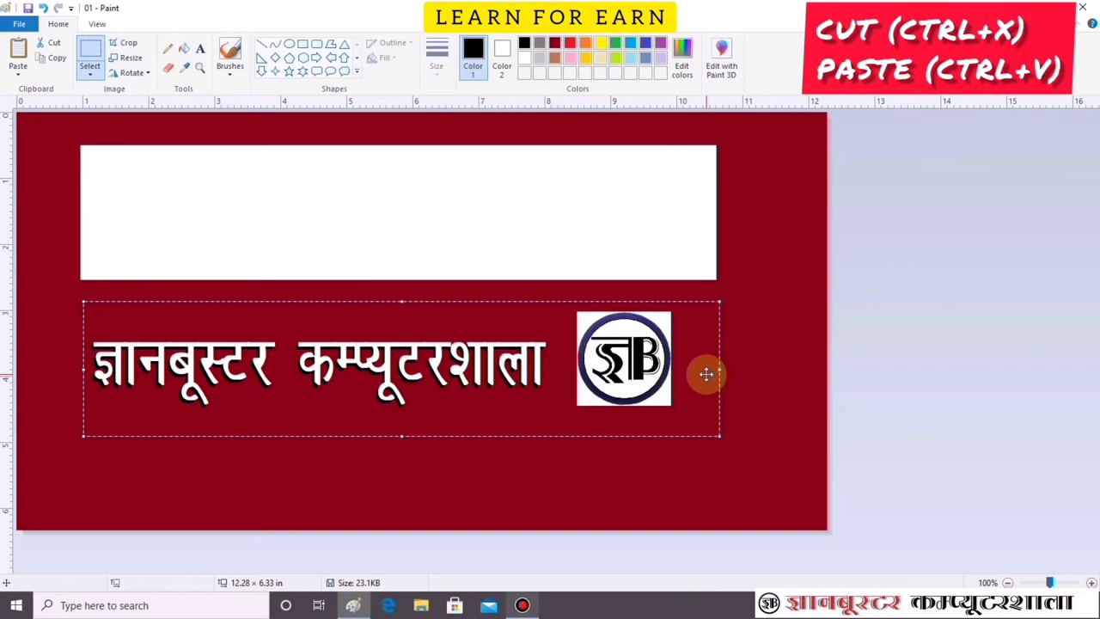
key("ctrl+x")
key("ctrl+z")
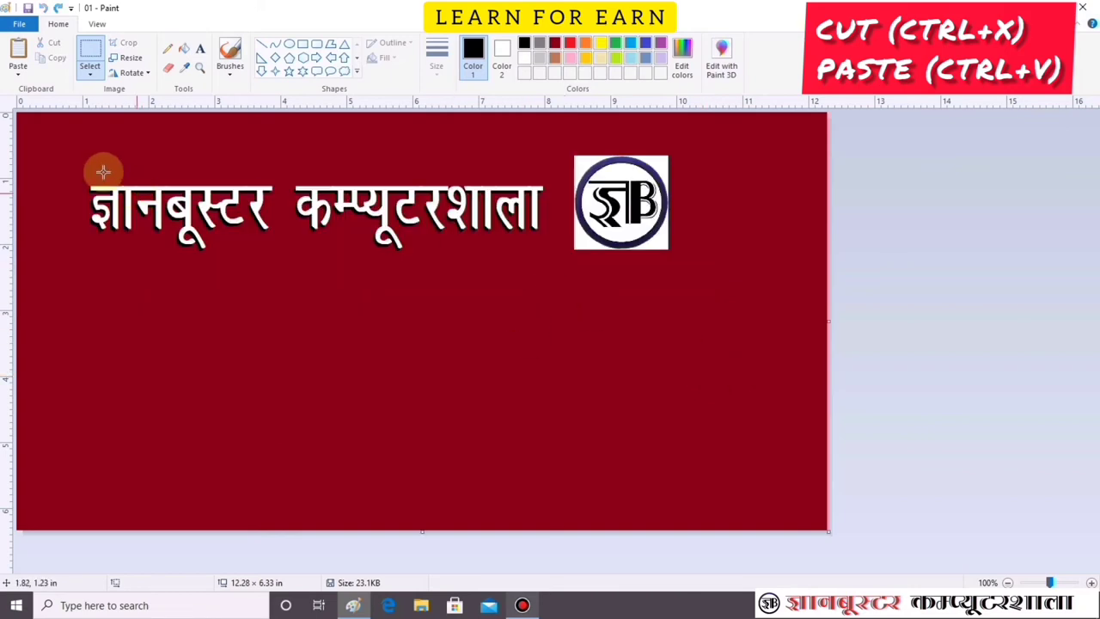
left_click_drag(79, 134, 537, 279)
left_click_drag(618, 287, 706, 302)
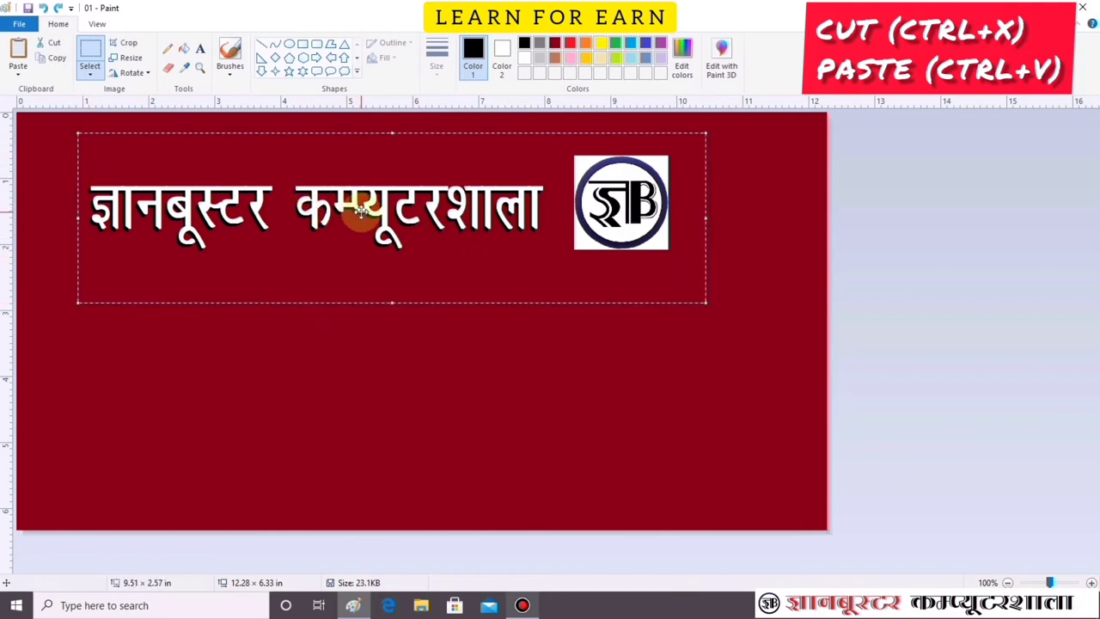
mouse_move(361, 210)
left_mouse_down()
mouse_move(323, 327)
mouse_move(420, 369)
left_mouse_up()
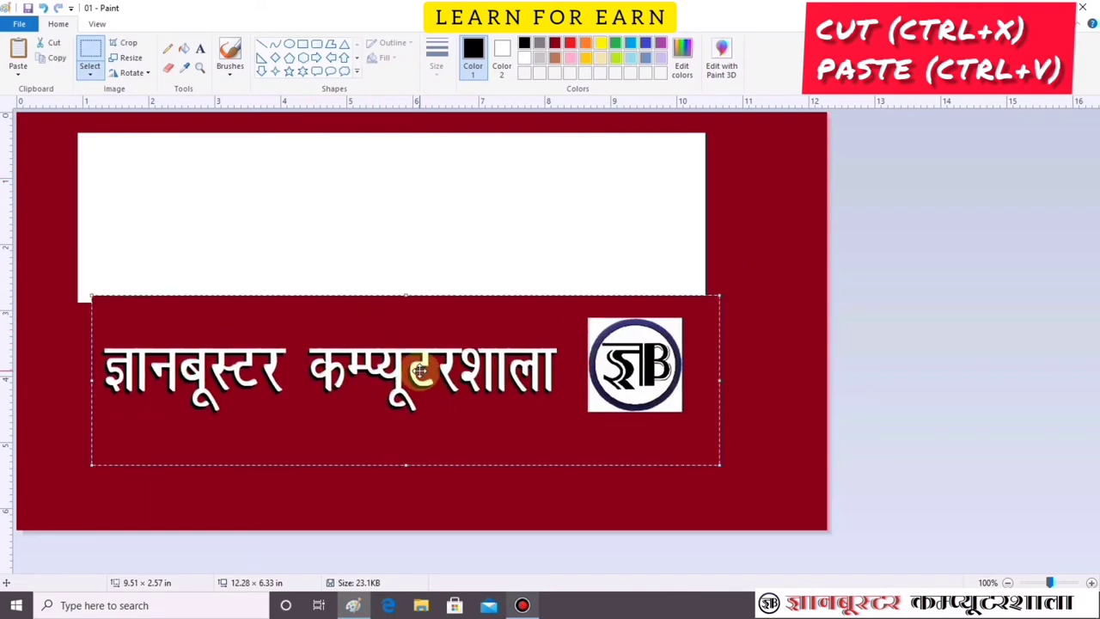
key("ctrl+z")
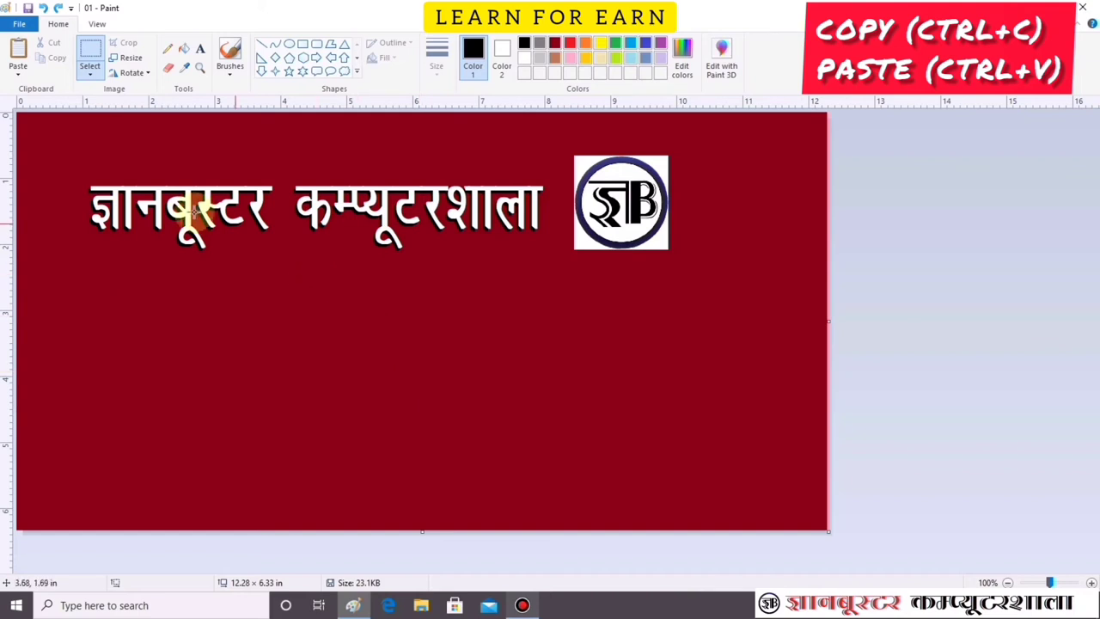
Step: Copy and paste the title and logo below the original, then undo that attempt
left_click_drag(71, 139, 245, 168)
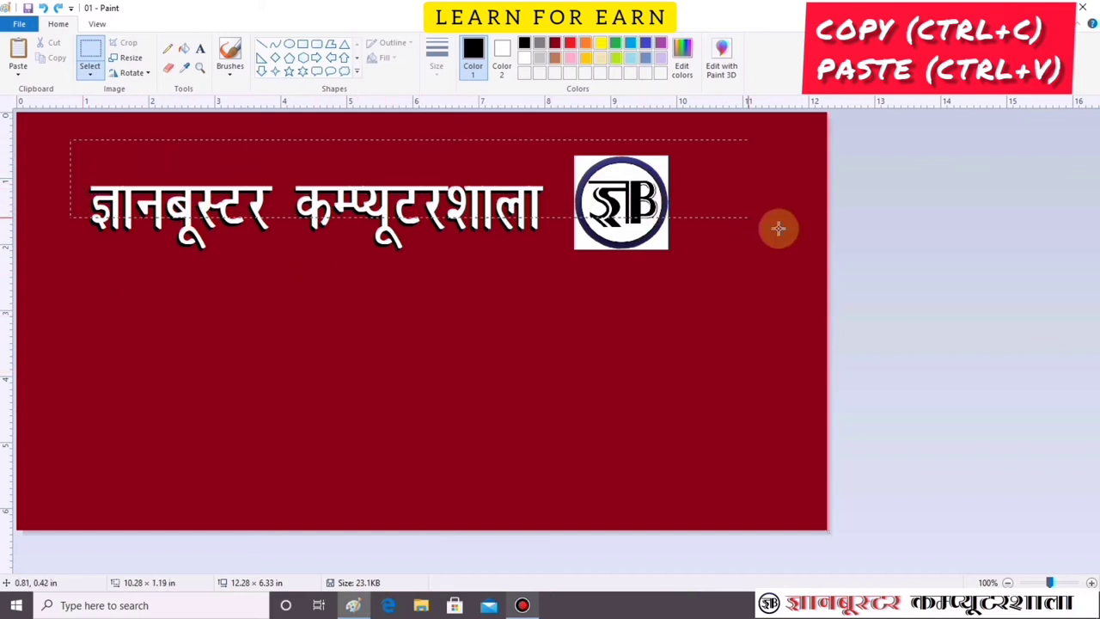
left_click_drag(335, 176, 746, 273)
right_click(543, 217)
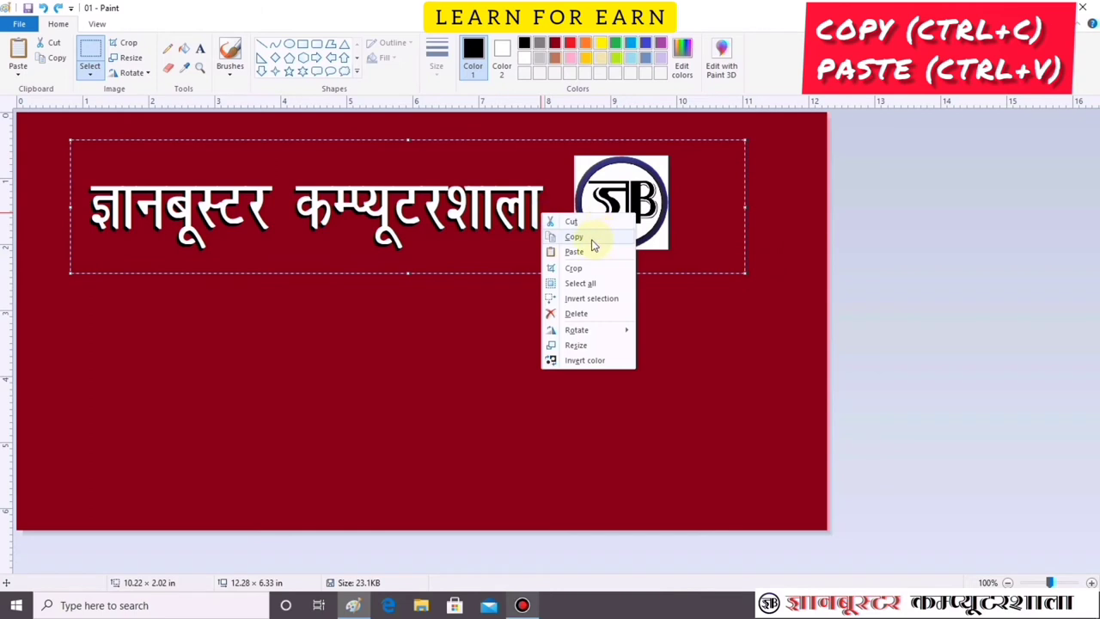
left_click(574, 237)
right_click(413, 319)
left_click(443, 356)
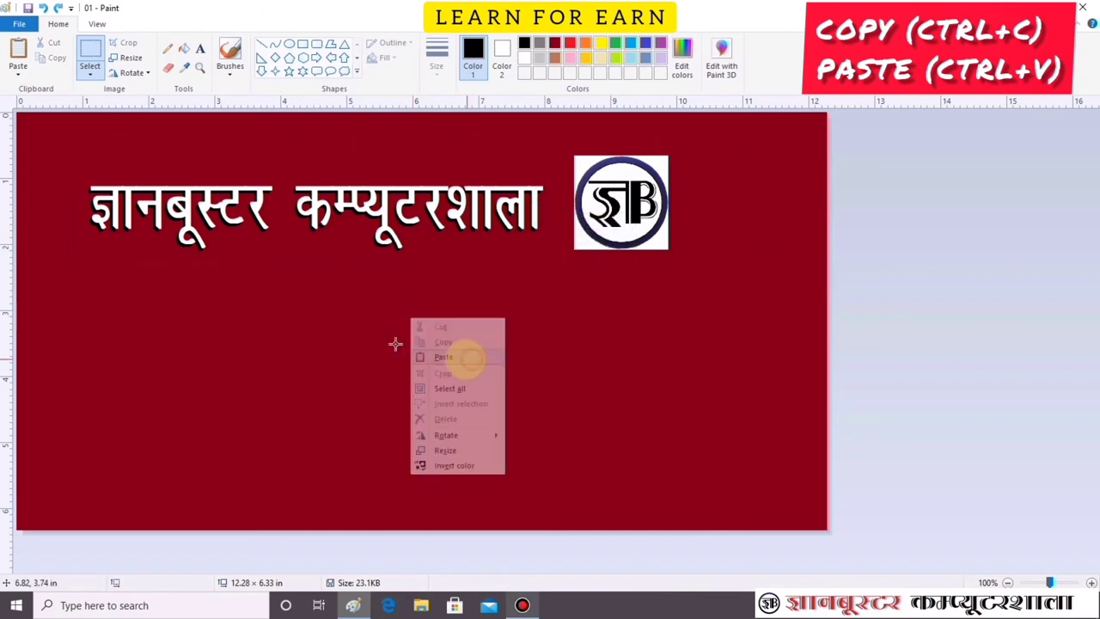
mouse_move(215, 214)
left_mouse_down()
mouse_move(289, 366)
mouse_move(282, 353)
left_mouse_up()
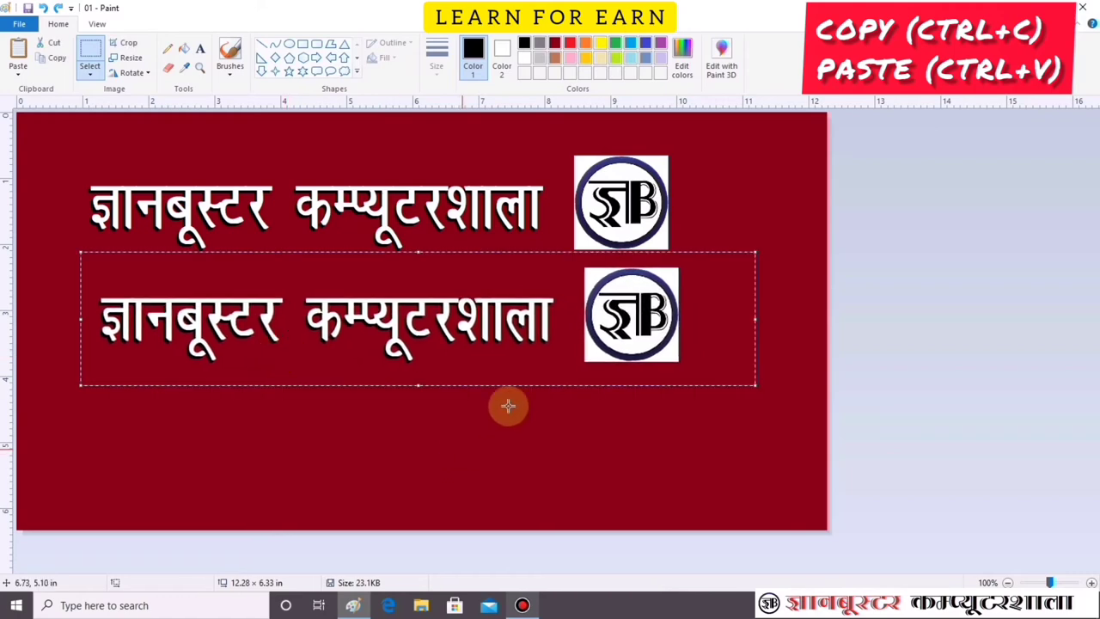
left_click_drag(536, 315, 525, 312)
left_click(531, 456)
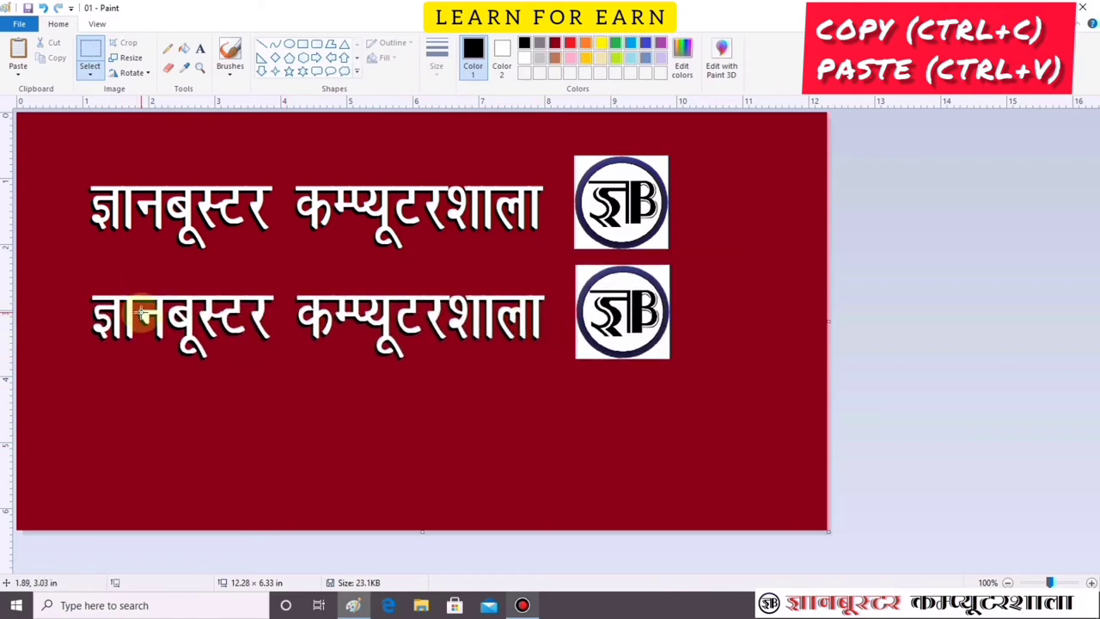
key("ctrl+z")
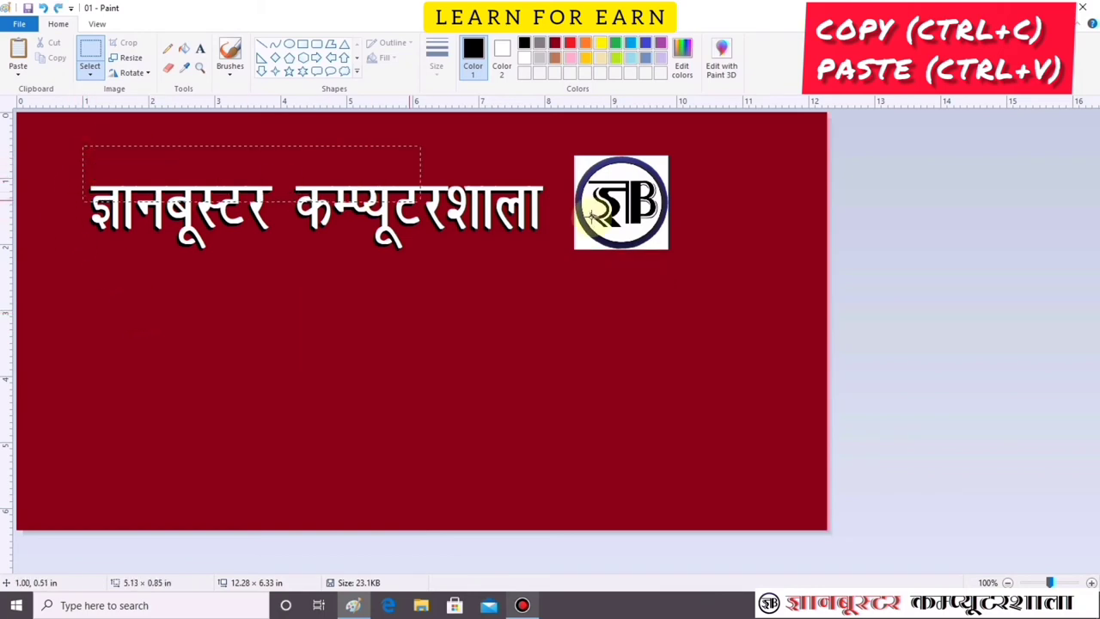
Step: Recopy the title and logo with Ctrl+C/Ctrl+V and place the copy as a second row
left_click_drag(82, 146, 711, 266)
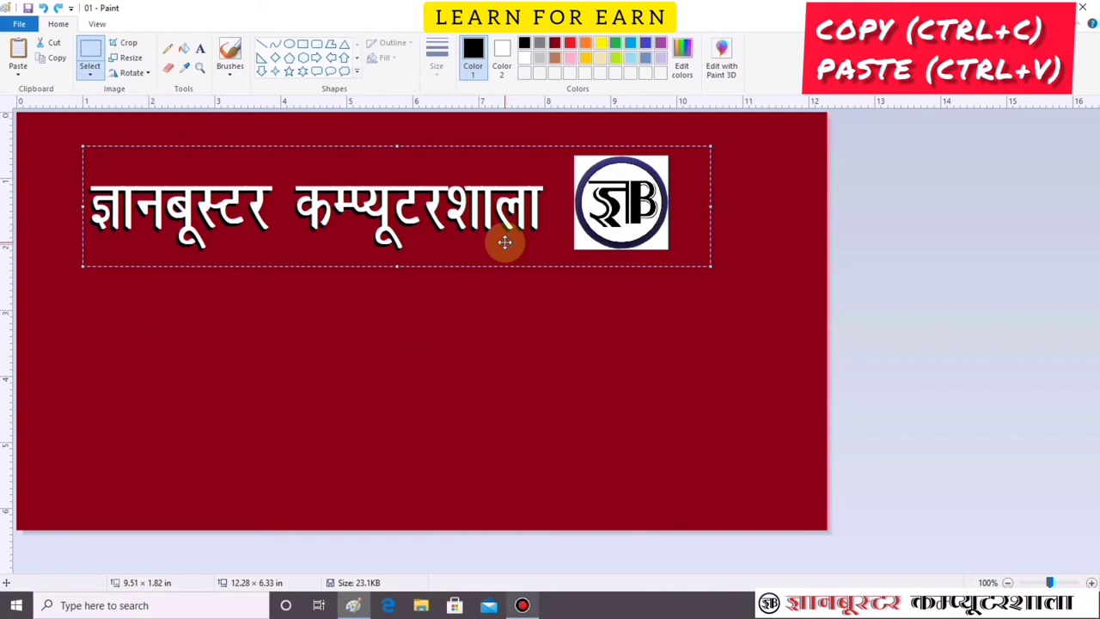
key("ctrl+c")
key("ctrl+v")
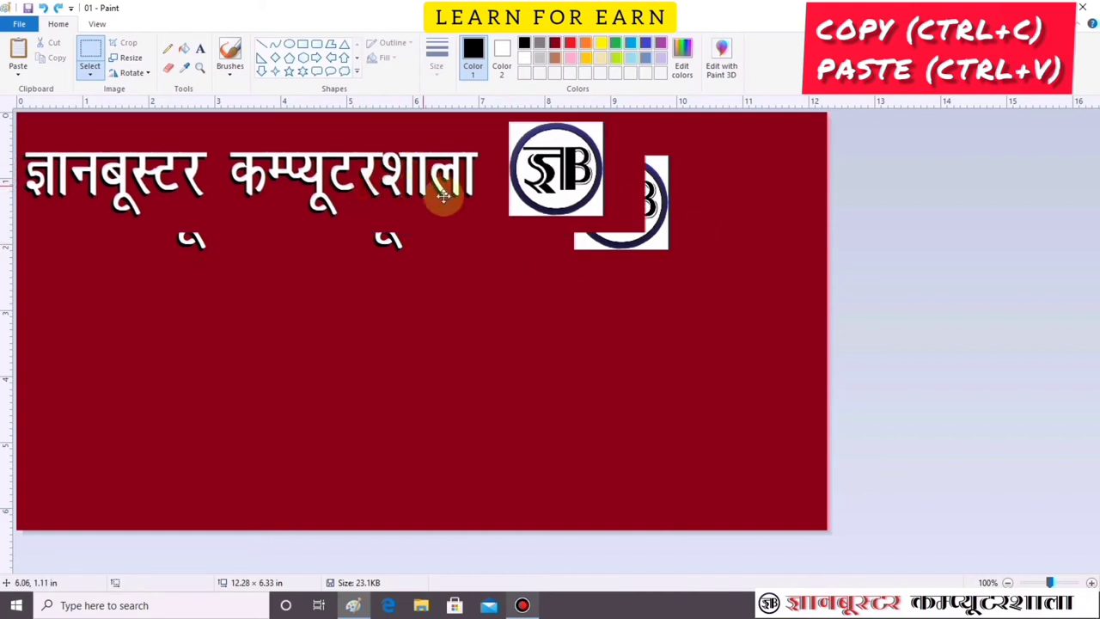
left_click_drag(443, 196, 429, 322)
left_click(464, 386)
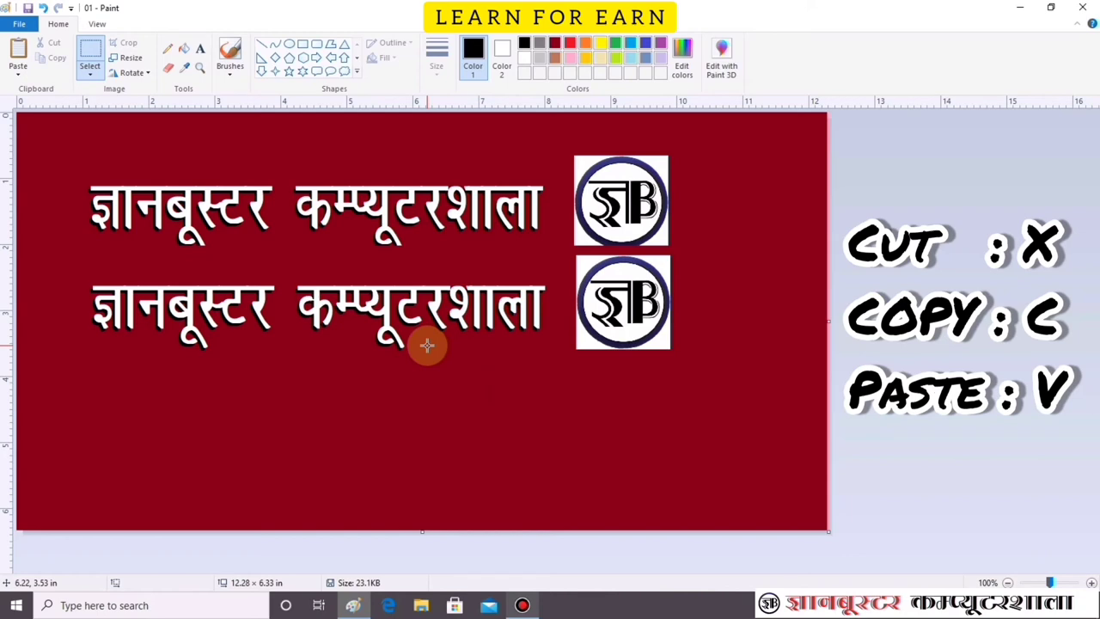
Step: Undo the duplicated title-and-logo row, then start replacing the picture with a new one
left_click(19, 24)
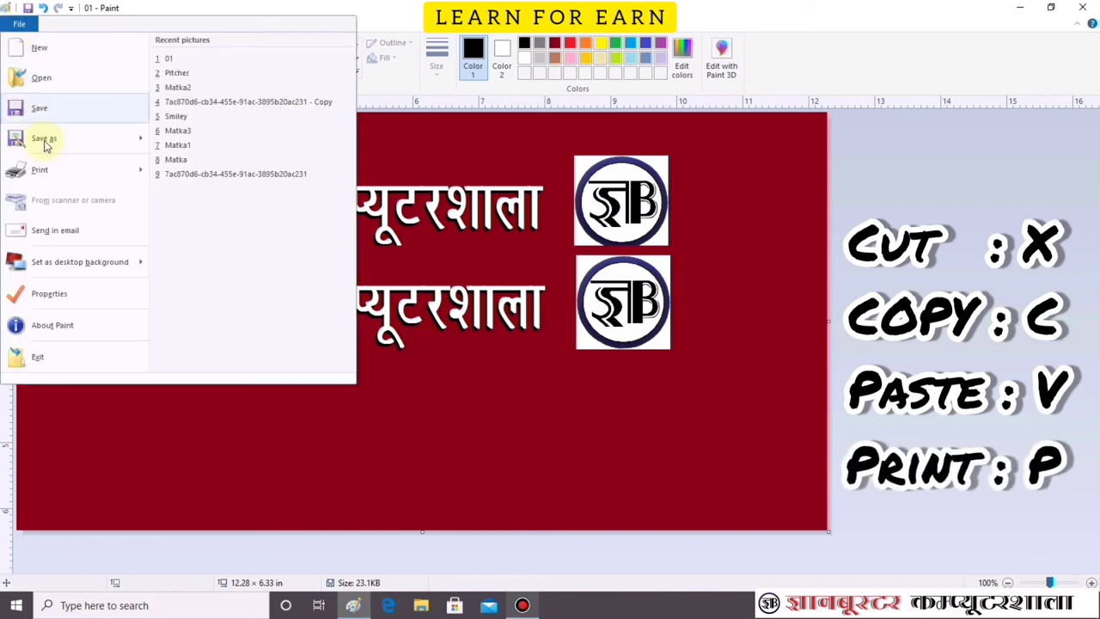
mouse_move(40, 169)
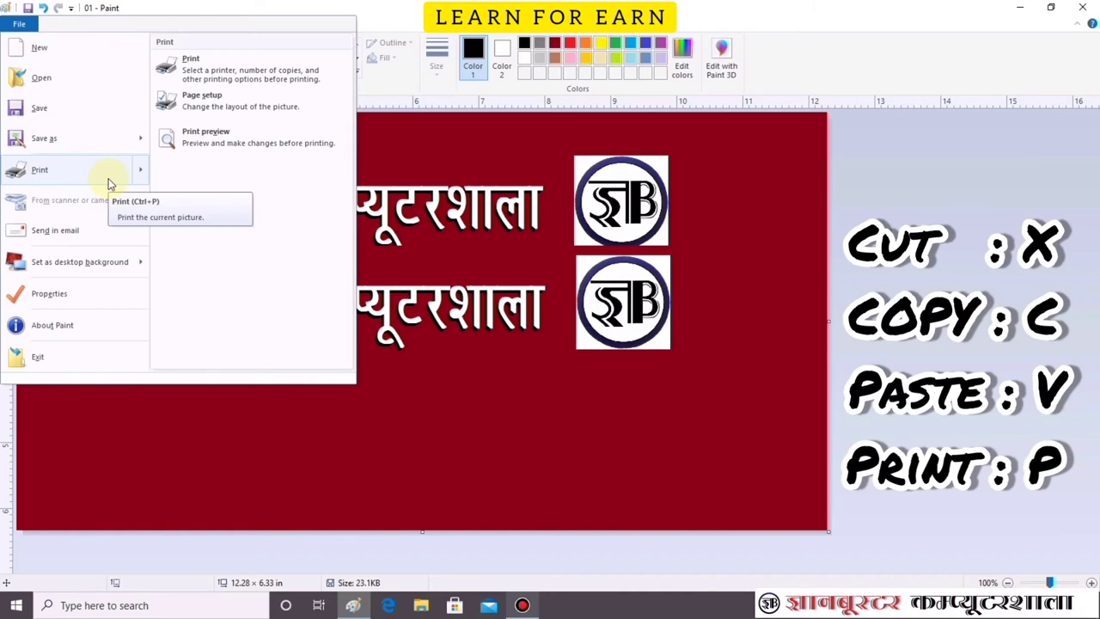
left_click(549, 391)
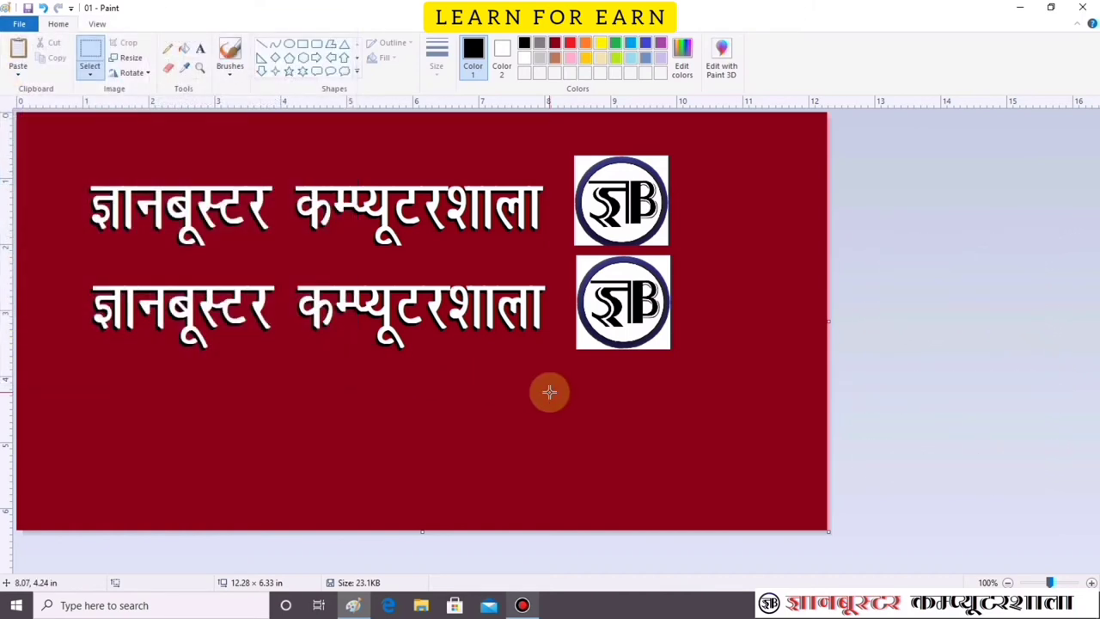
key("ctrl+z")
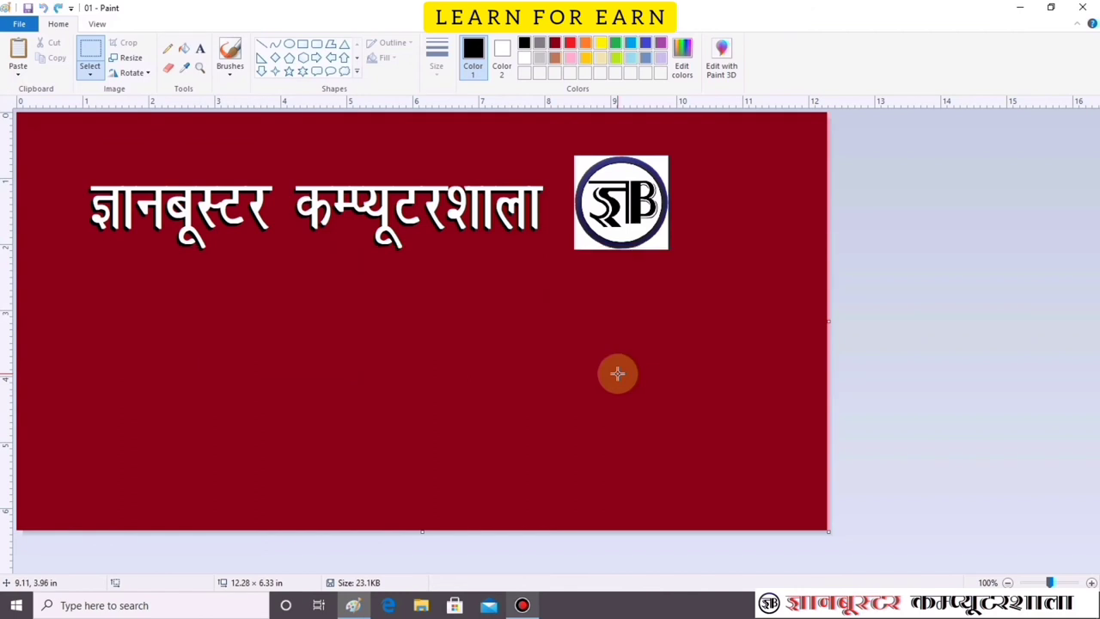
key("alt+F4")
Step: Discard the unsaved changes and draw a large circle face on the blank canvas
left_click(599, 315)
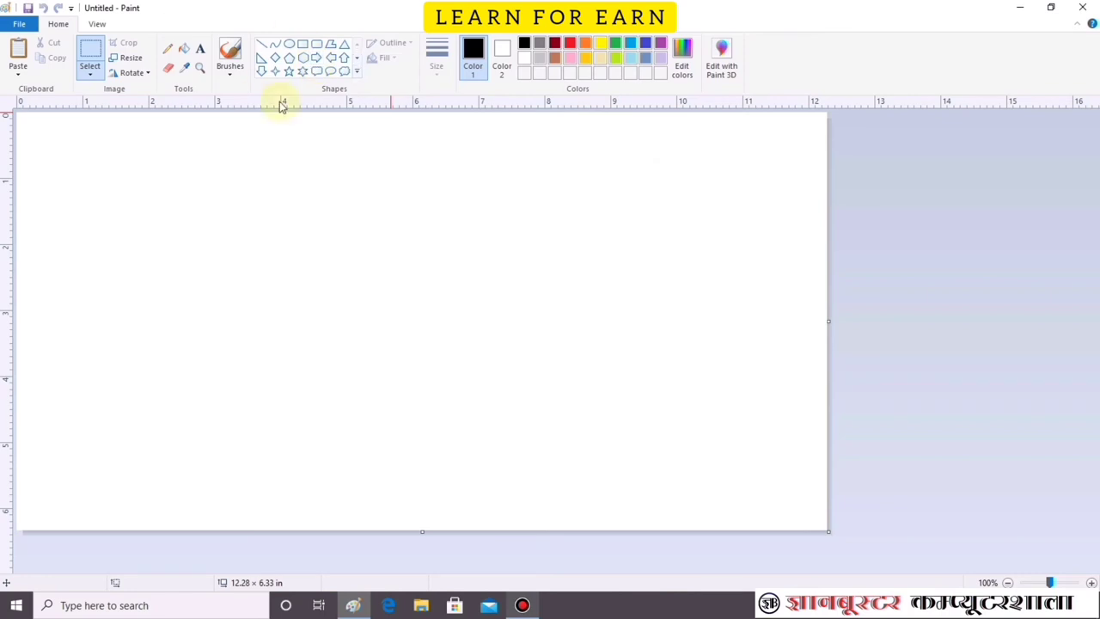
left_click(290, 44)
left_click_drag(202, 166, 693, 448)
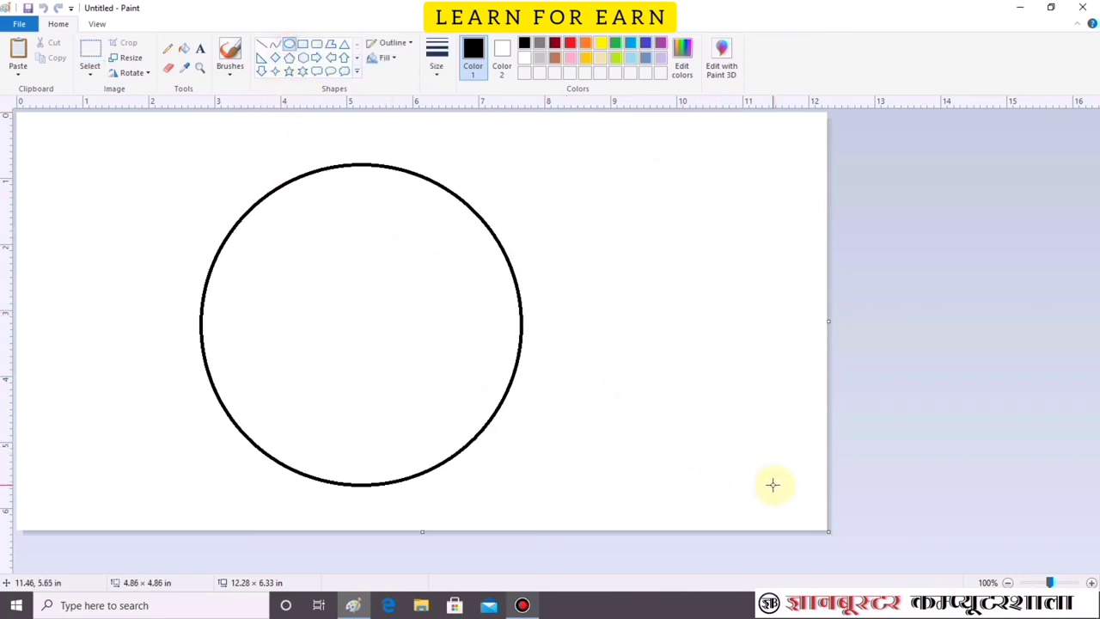
left_click_drag(720, 462, 802, 513)
left_click(881, 224)
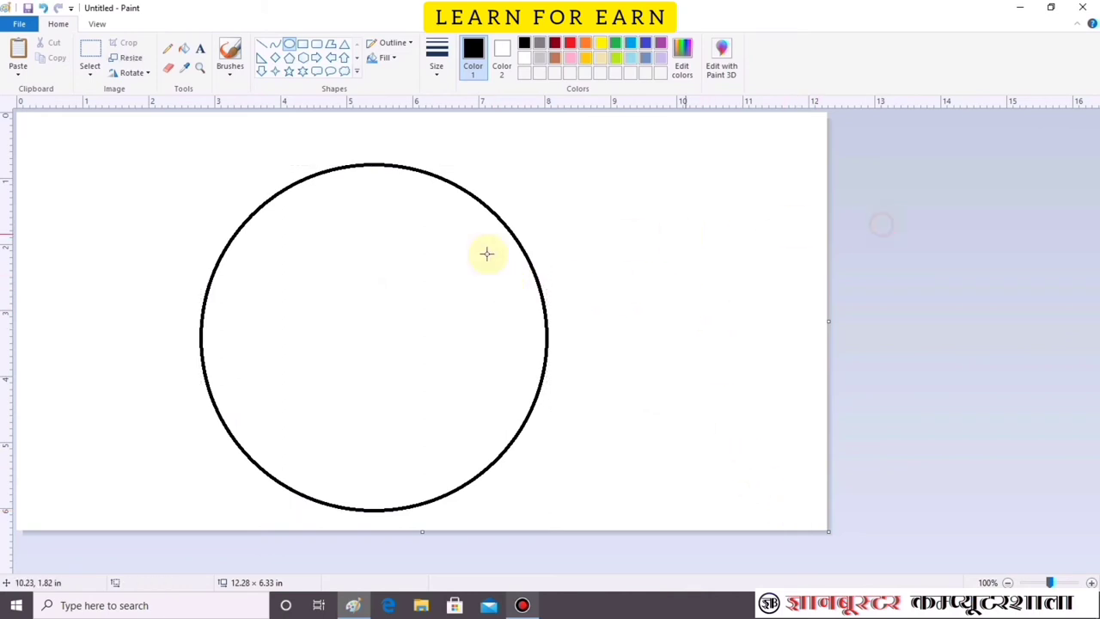
Step: Draw a small eye circle at upper left with a black-filled pupil inside
left_click_drag(270, 226, 309, 266)
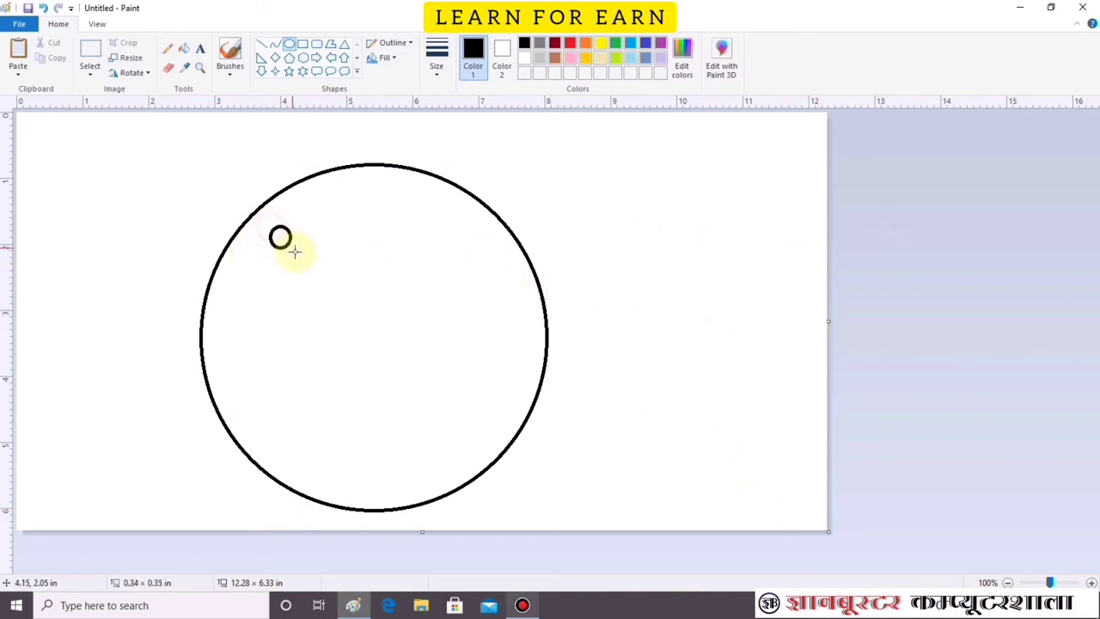
left_click(319, 231)
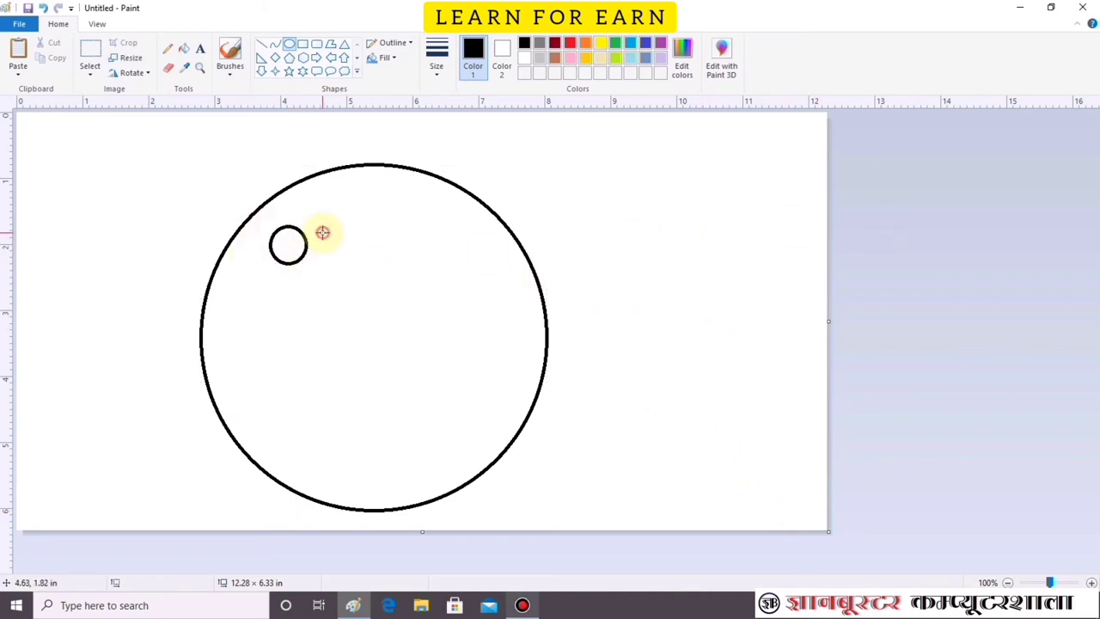
left_click_drag(277, 243, 292, 258)
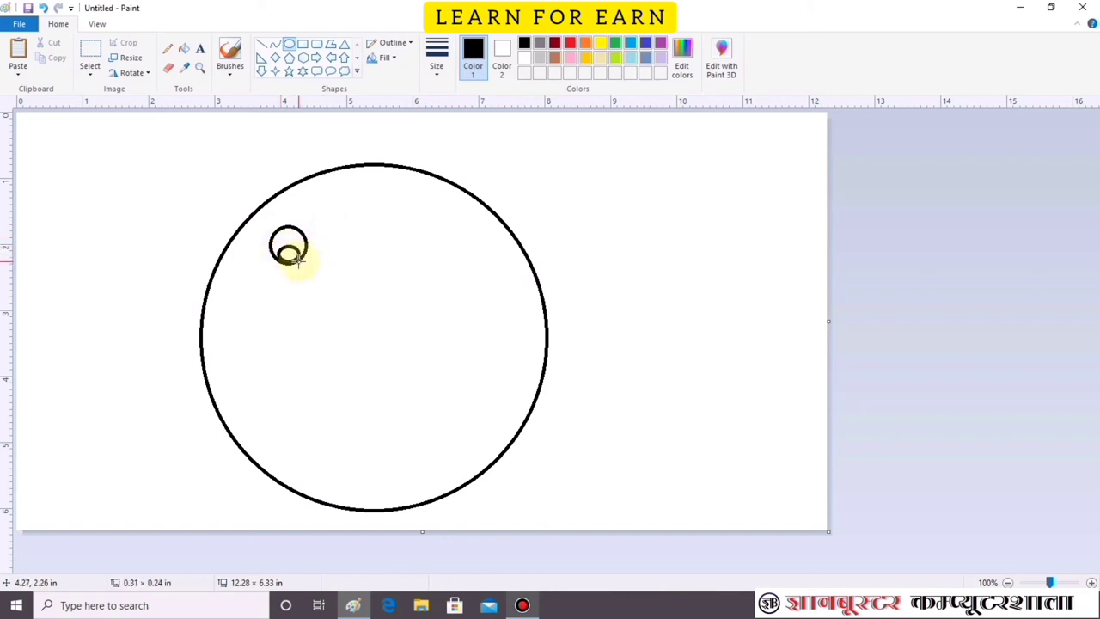
left_click(187, 44)
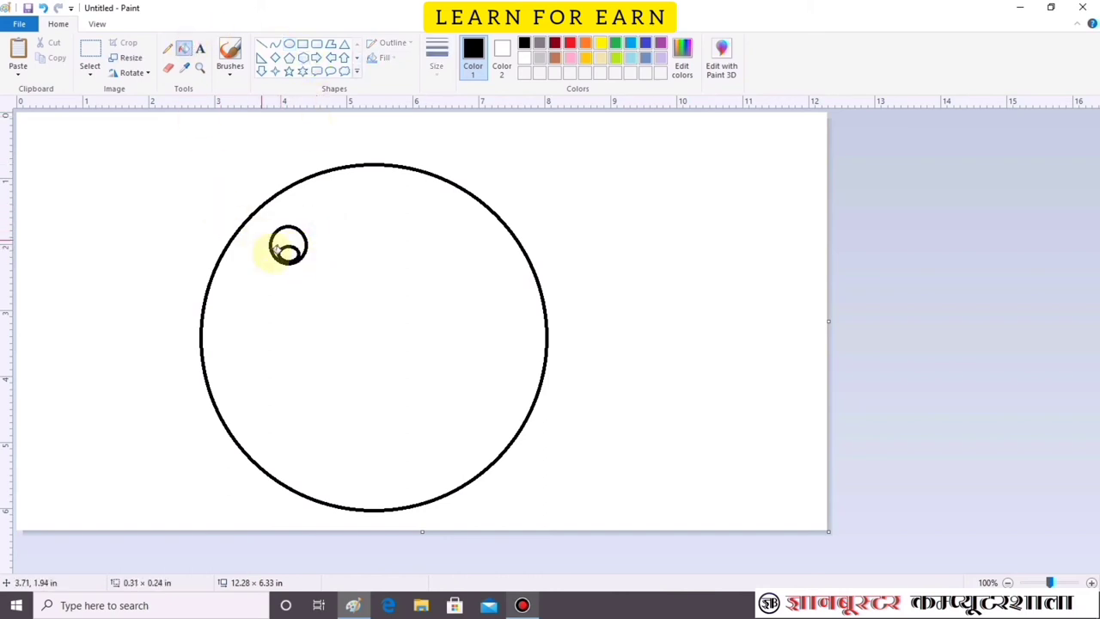
left_click(289, 253)
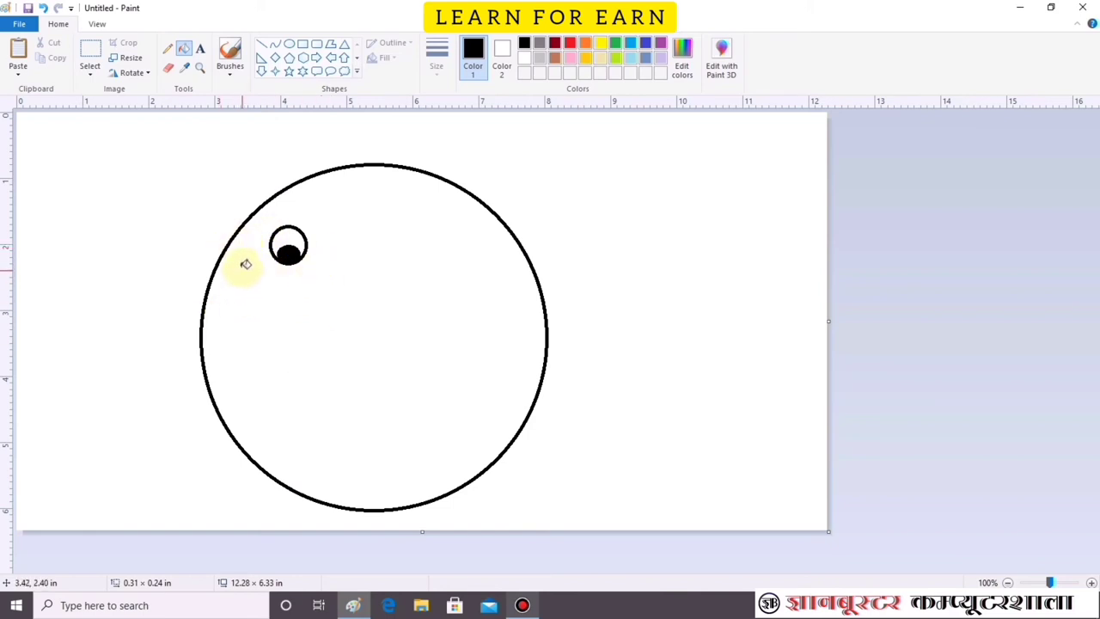
left_click(89, 51)
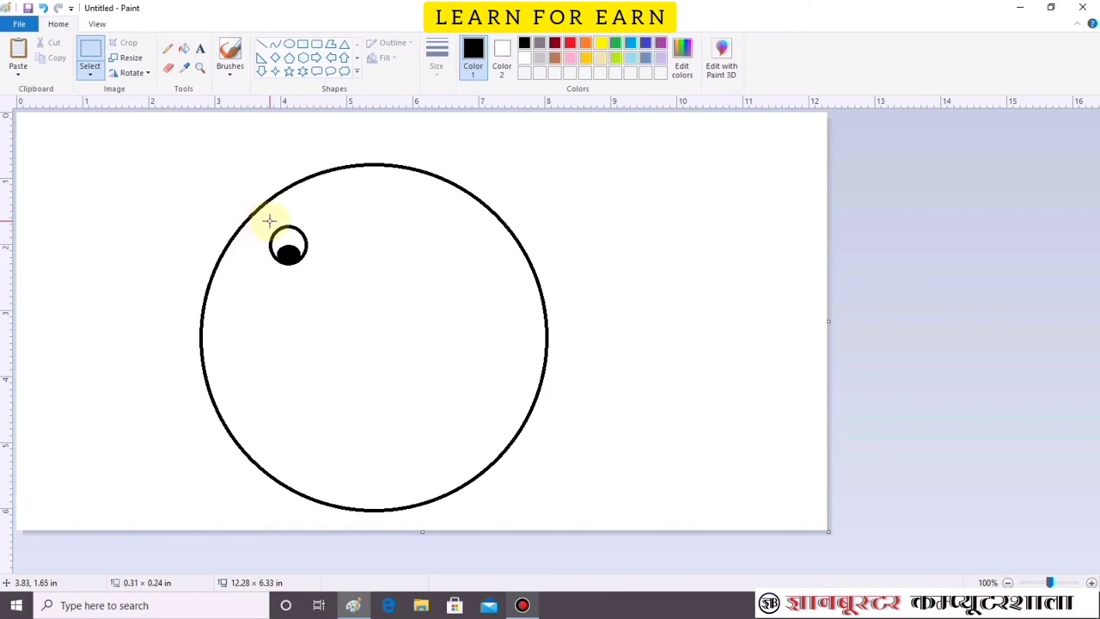
Step: Copy the left eye and place the duplicate on the right side of the face
left_click_drag(263, 219, 320, 270)
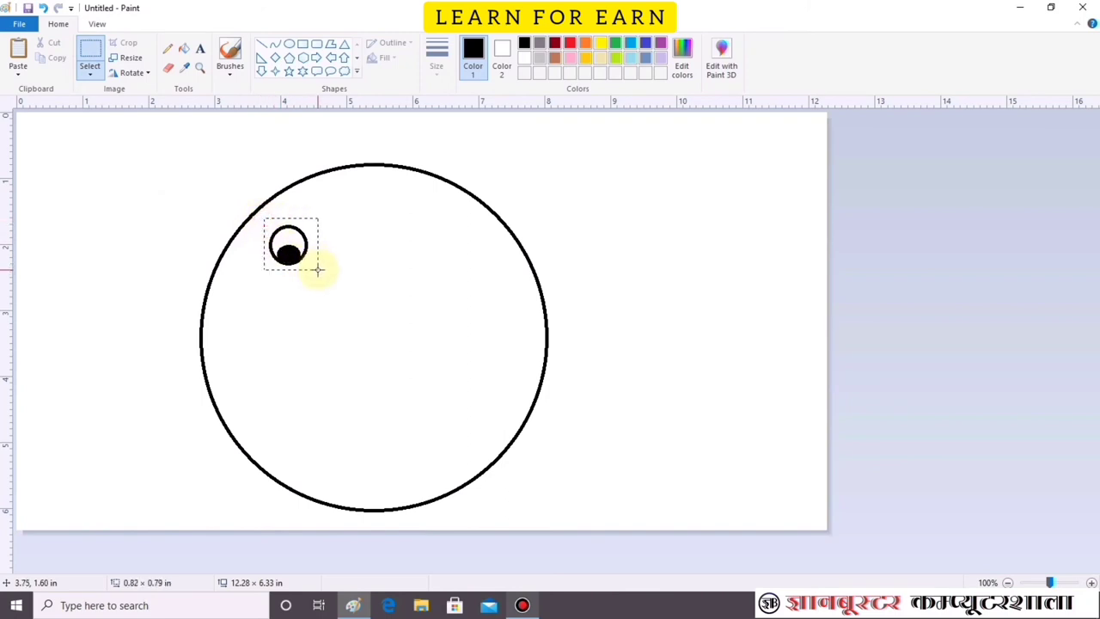
right_click(294, 246)
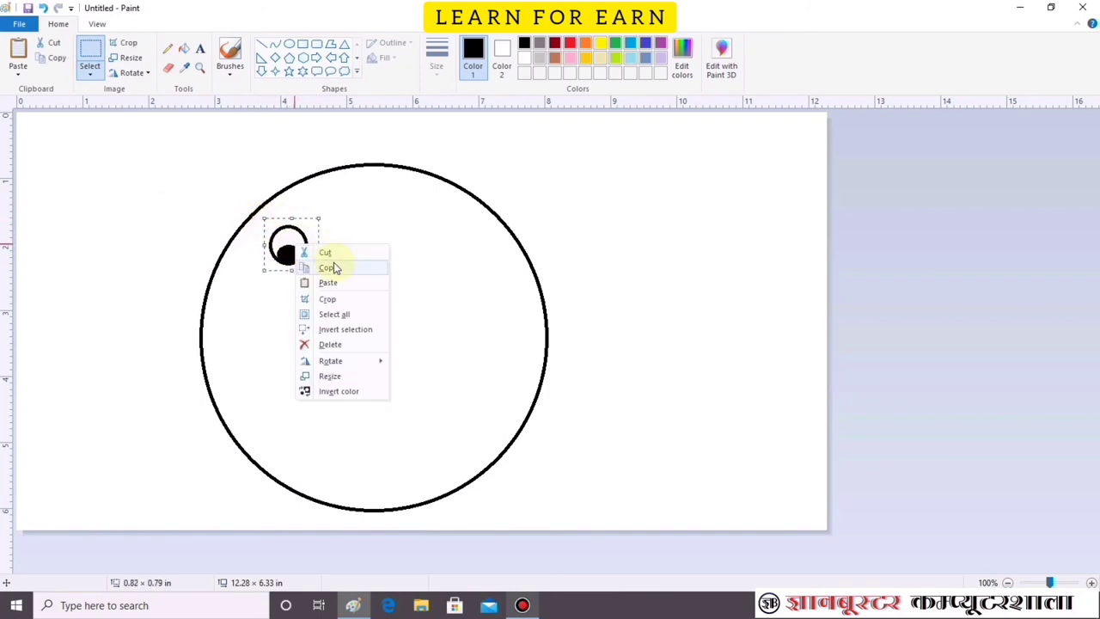
left_click(349, 260)
right_click(354, 247)
left_click(422, 290)
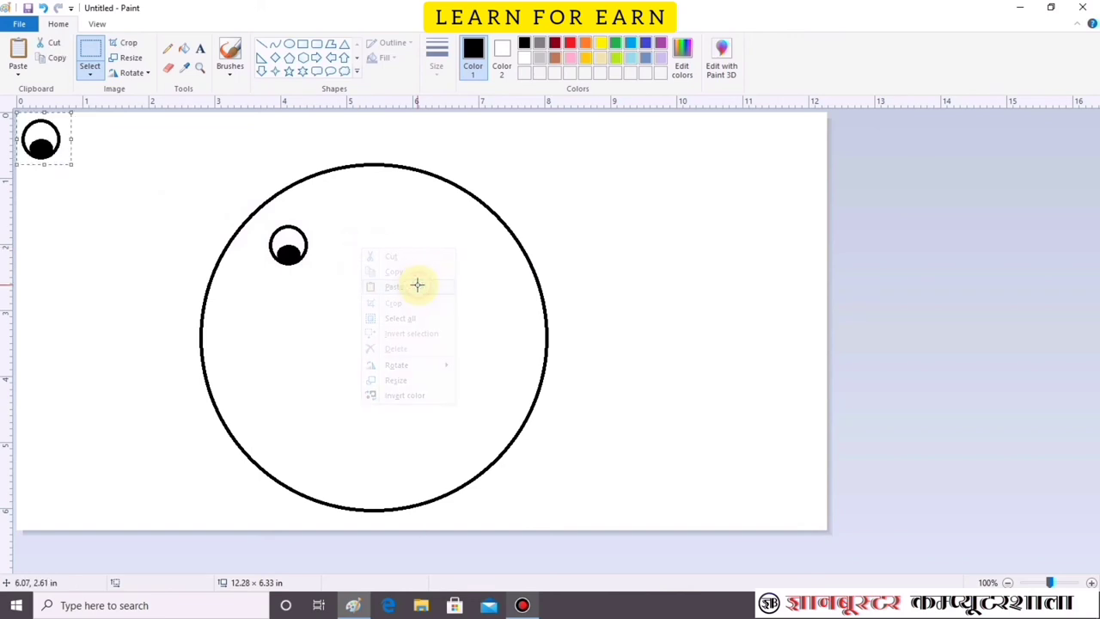
left_click_drag(52, 144, 454, 251)
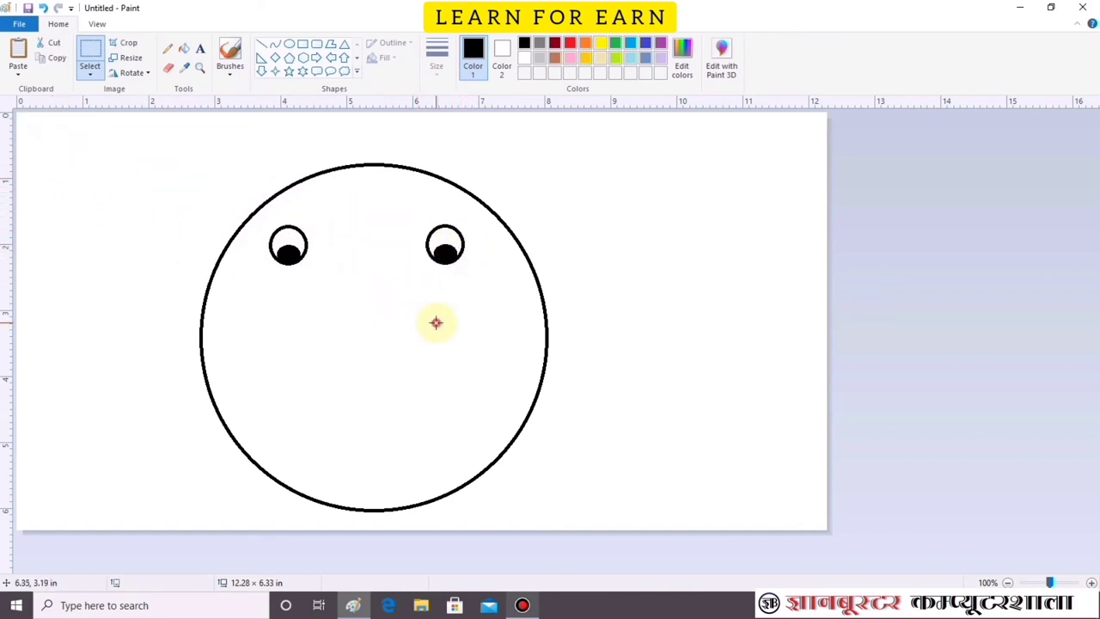
left_click(435, 319)
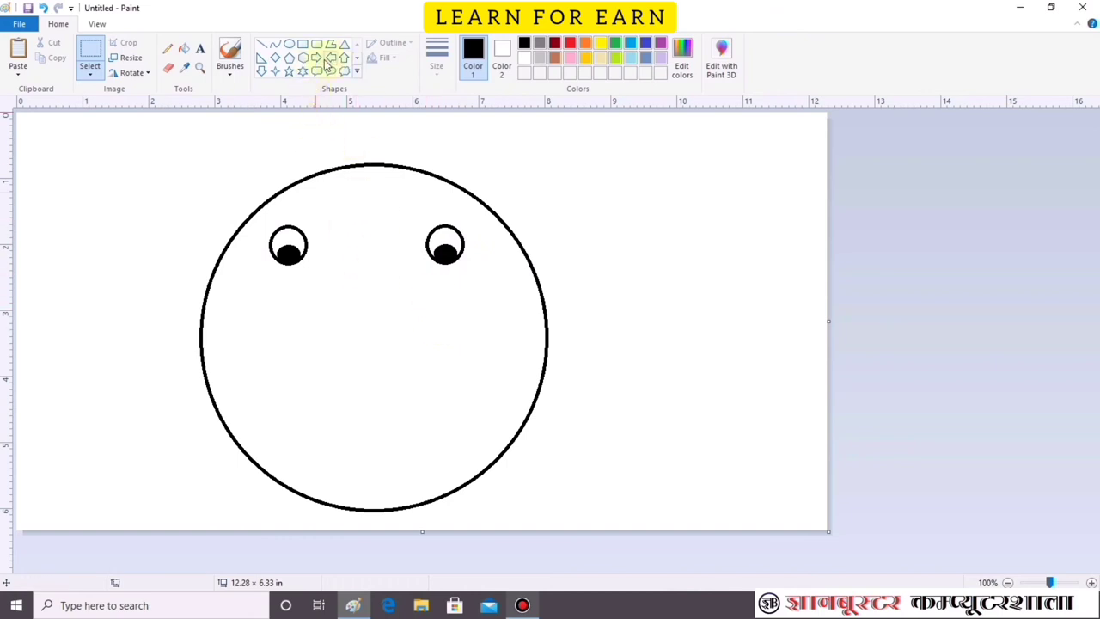
Step: Draw a curved mouth line across the lower face and bend it into a smile
left_click(275, 44)
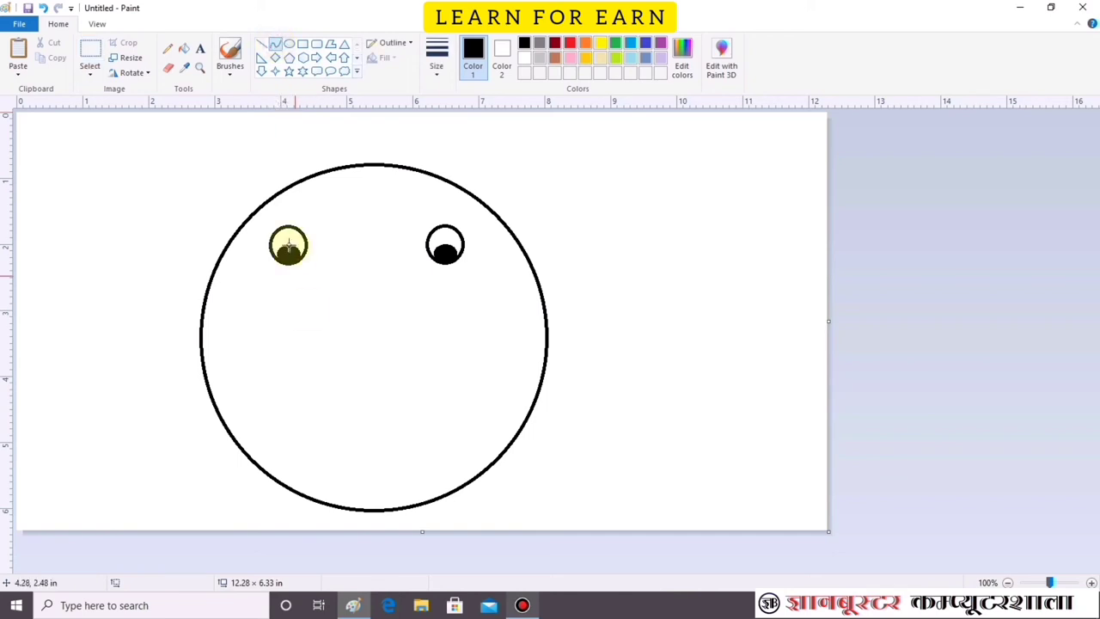
left_click_drag(273, 385, 493, 389)
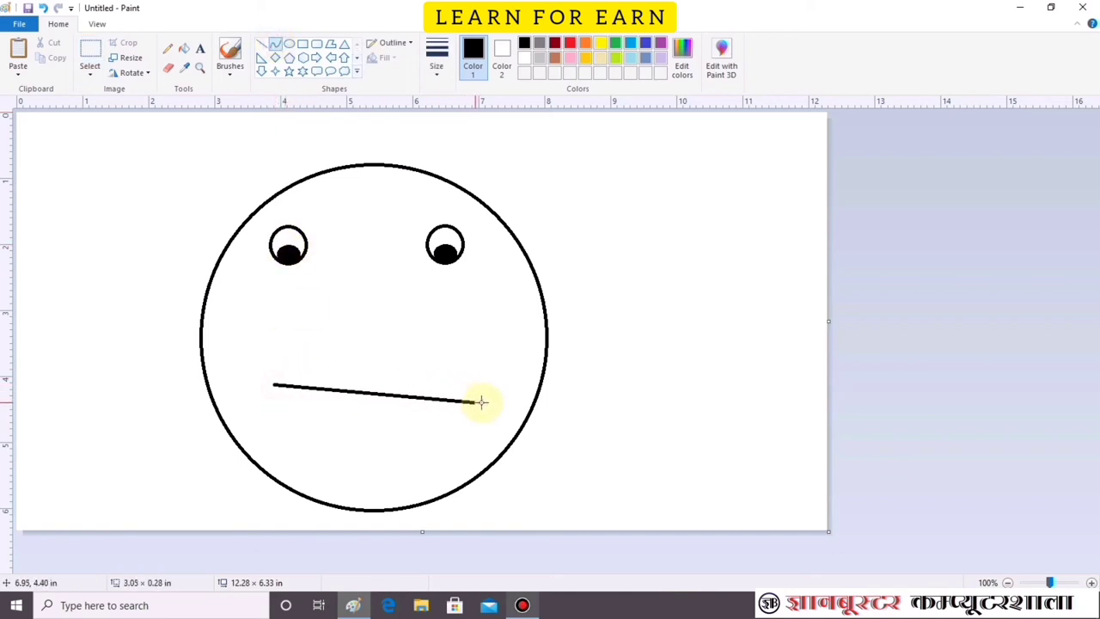
left_click_drag(302, 408, 298, 419)
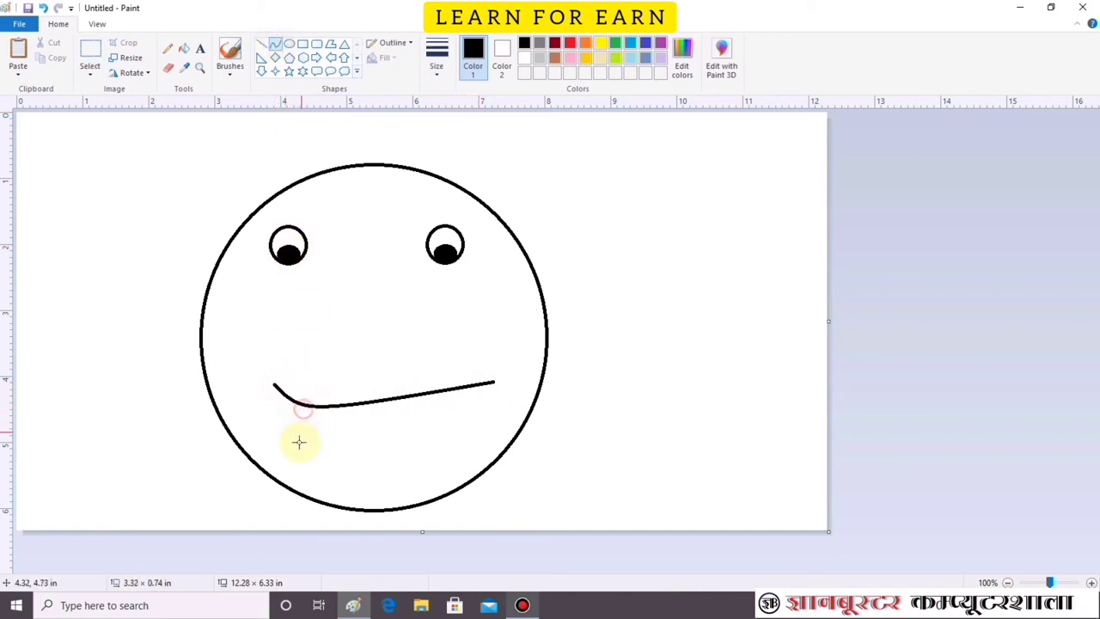
left_click_drag(444, 425, 408, 474)
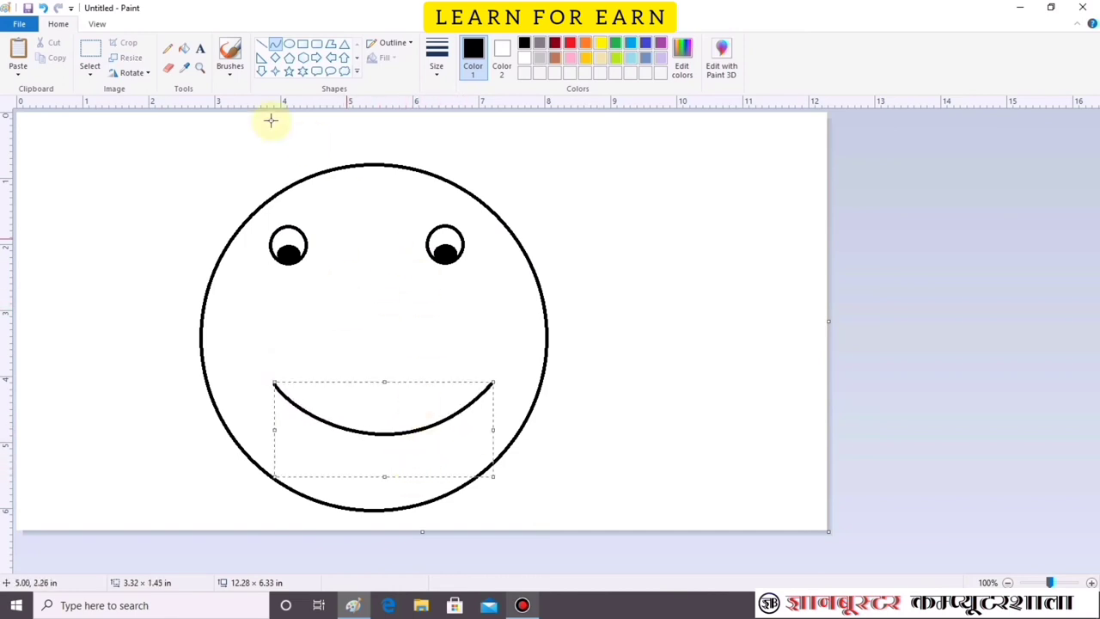
Step: Add a black-filled pentagon nose mid-face, then reopen the Desktop picture 01
left_click(289, 58)
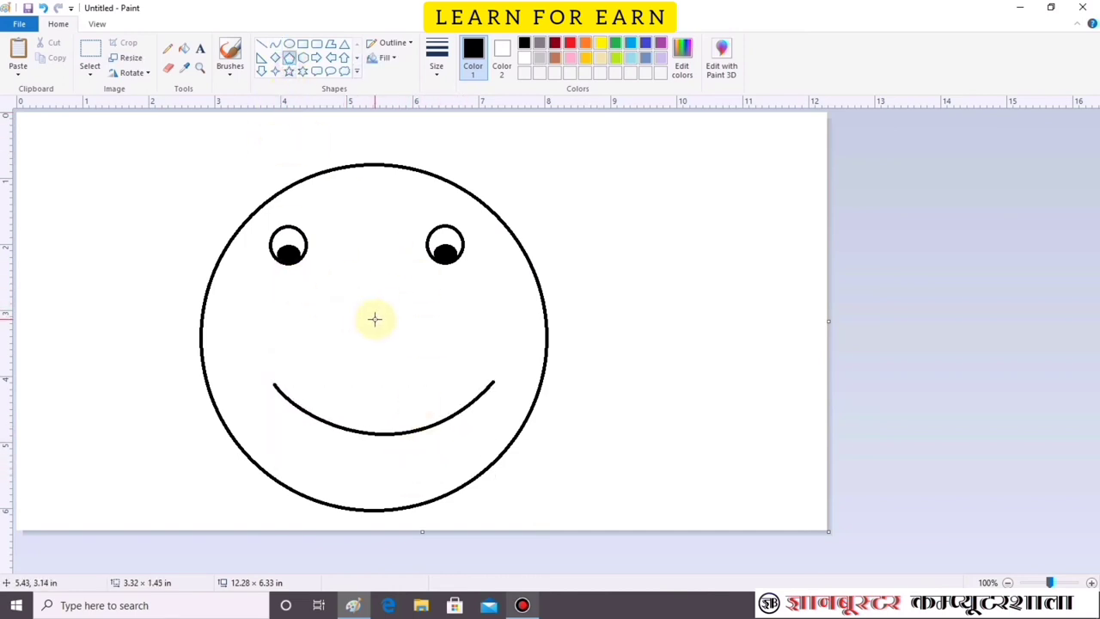
left_click_drag(355, 313, 389, 367)
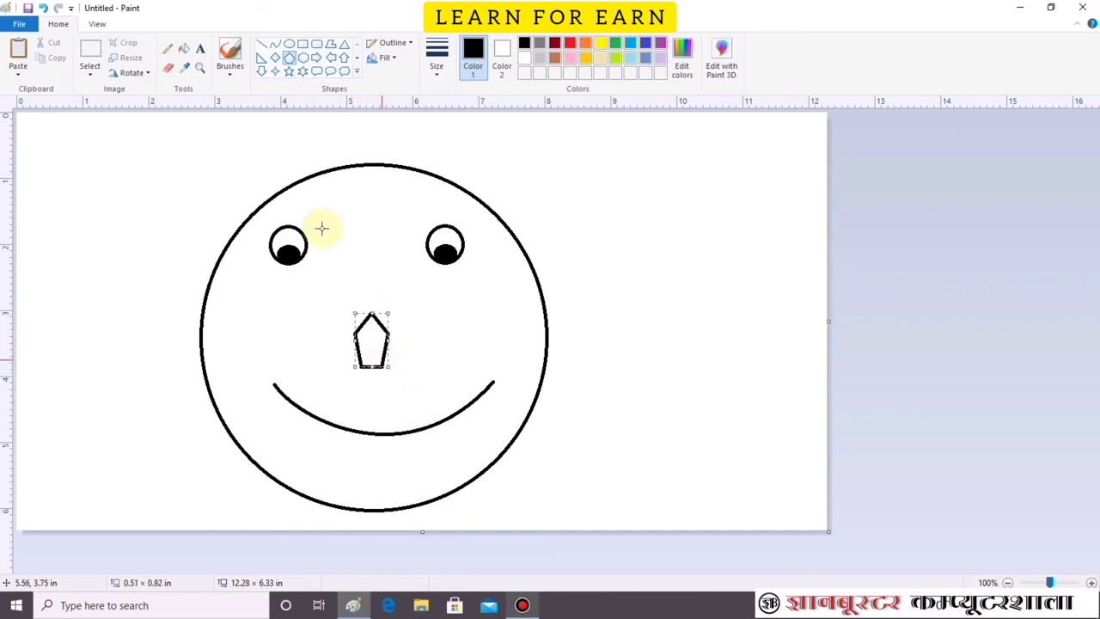
left_click(184, 48)
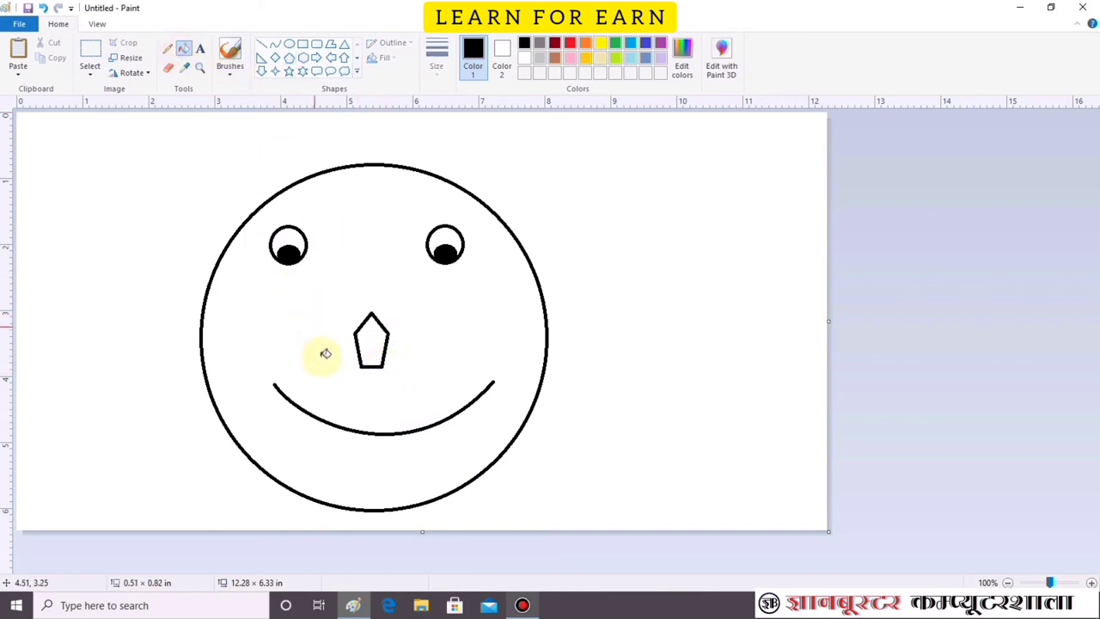
left_click(370, 345)
double_click(387, 246)
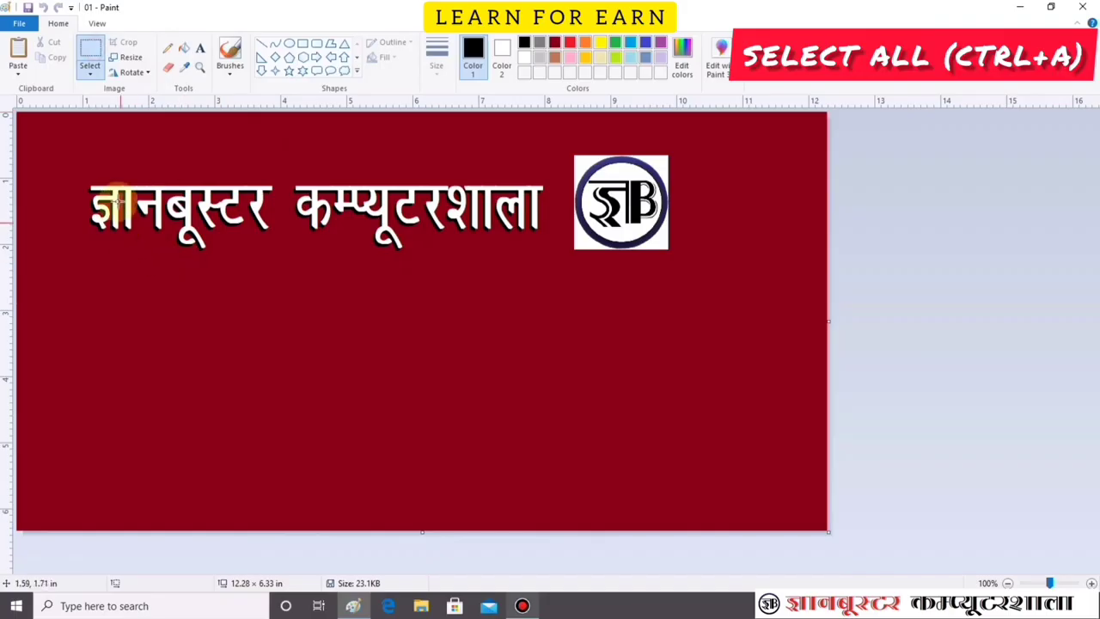
left_click_drag(87, 166, 284, 261)
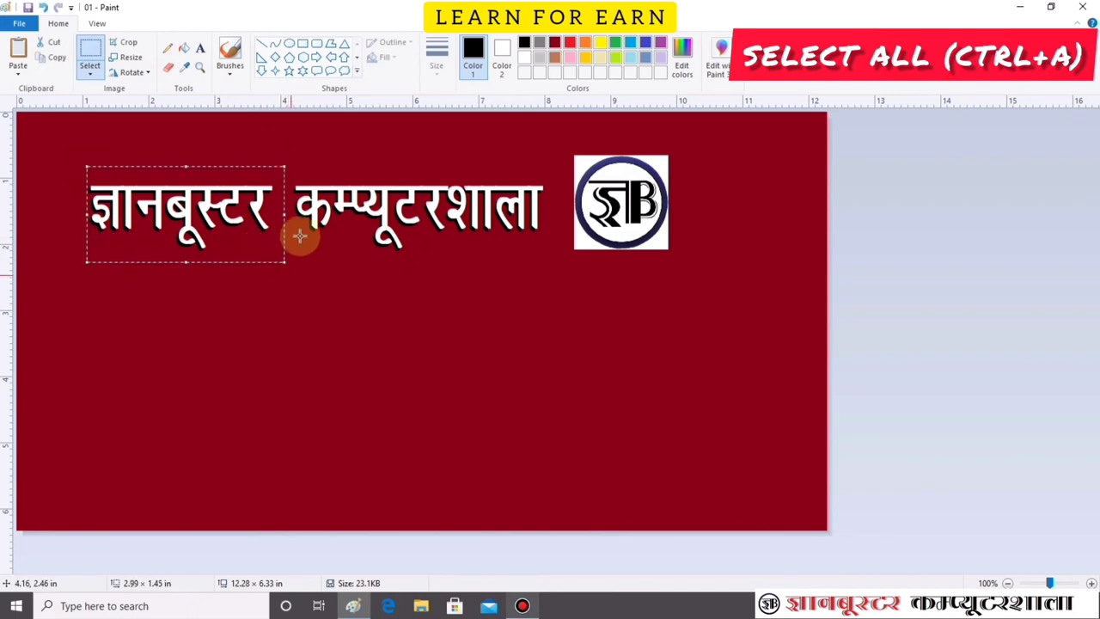
right_click(218, 249)
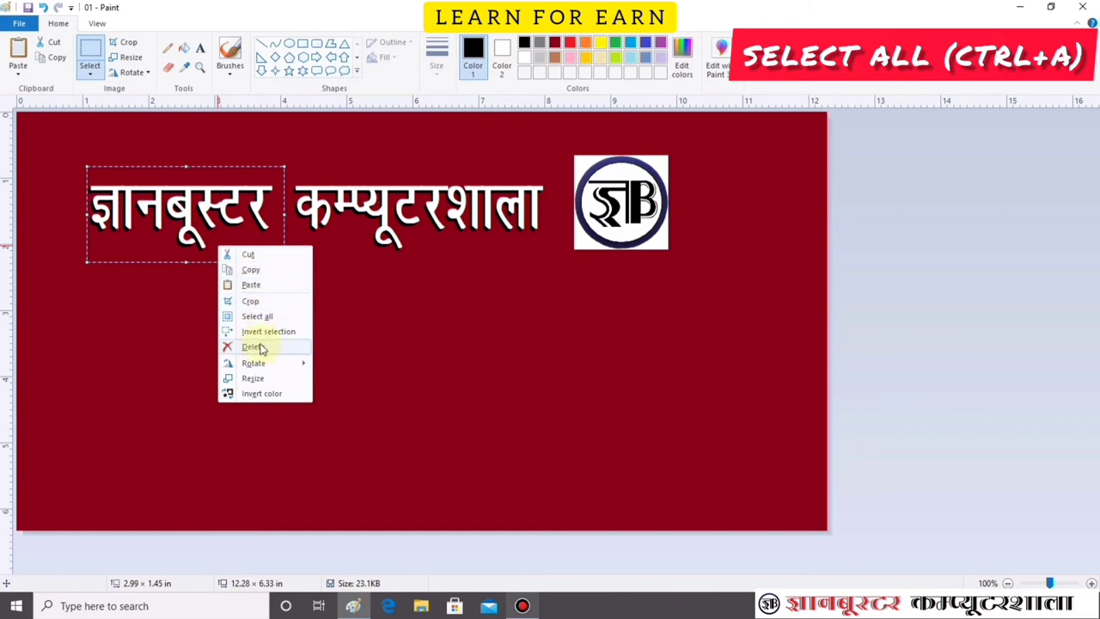
left_click(367, 335)
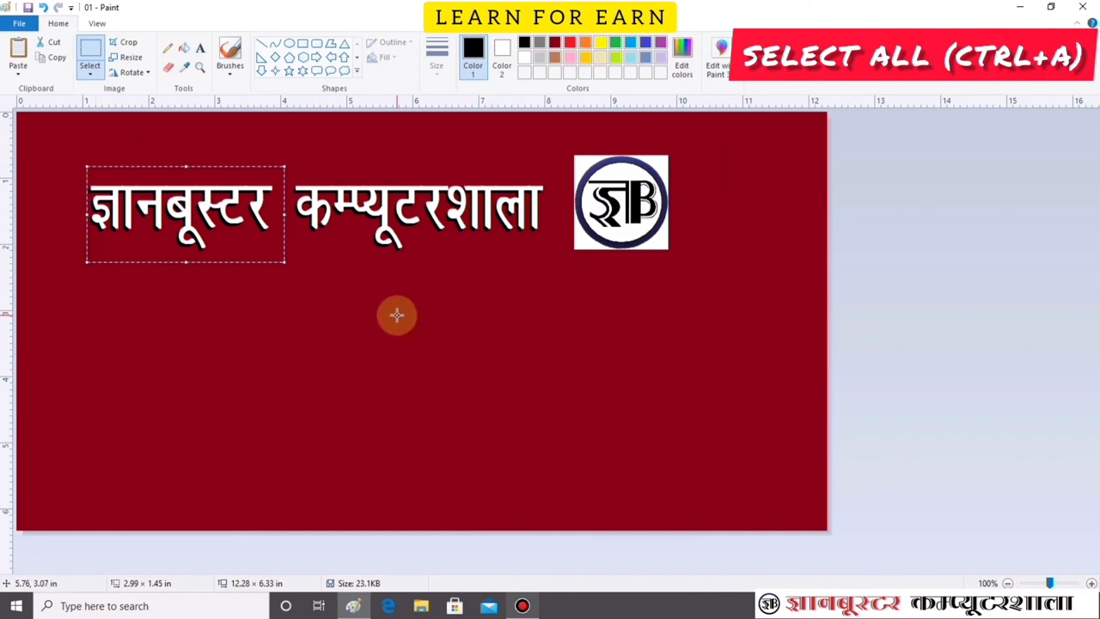
left_click(355, 333)
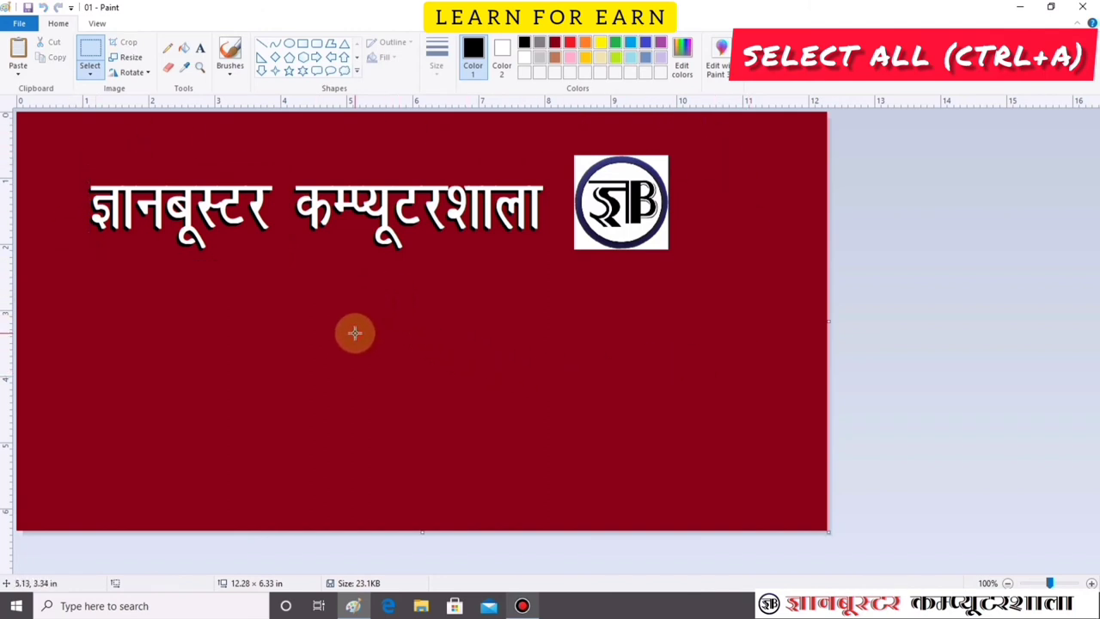
left_click(99, 73)
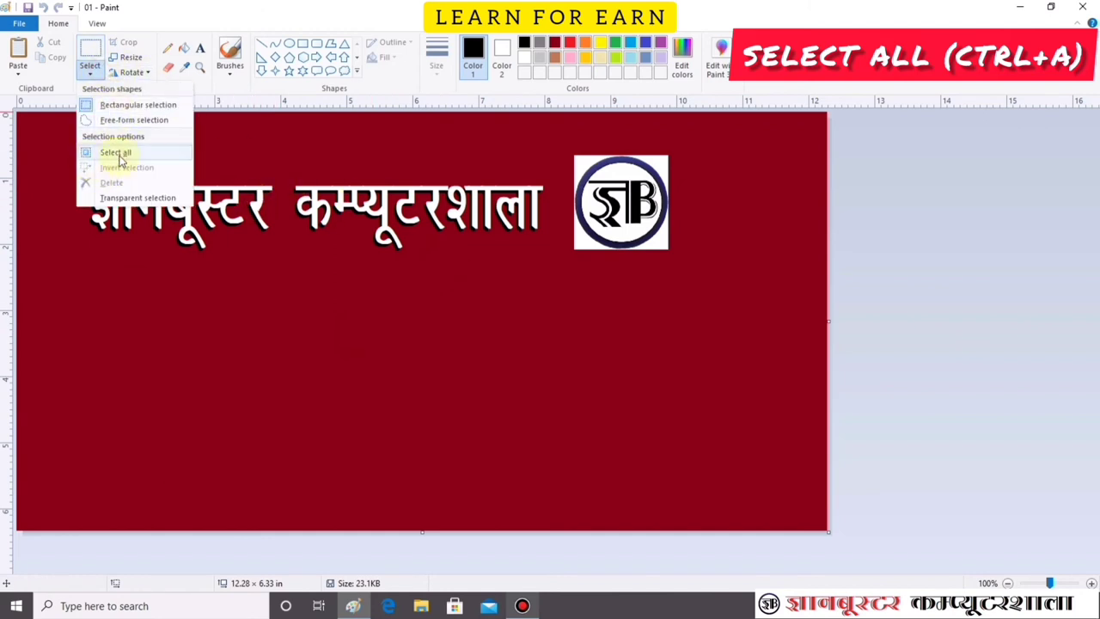
left_click(343, 314)
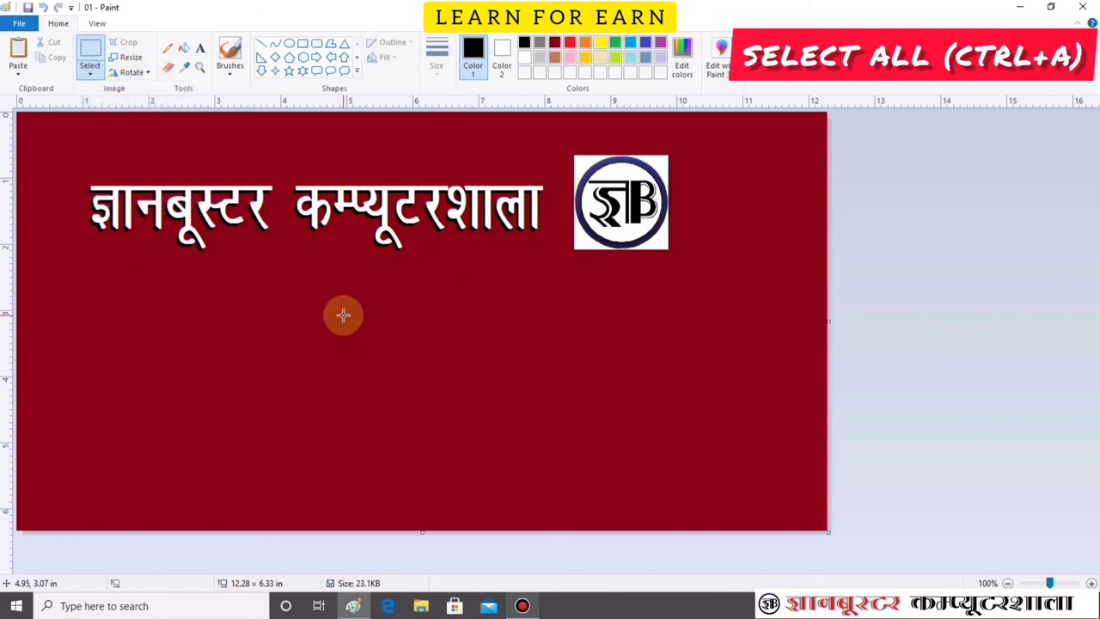
key("ctrl+a")
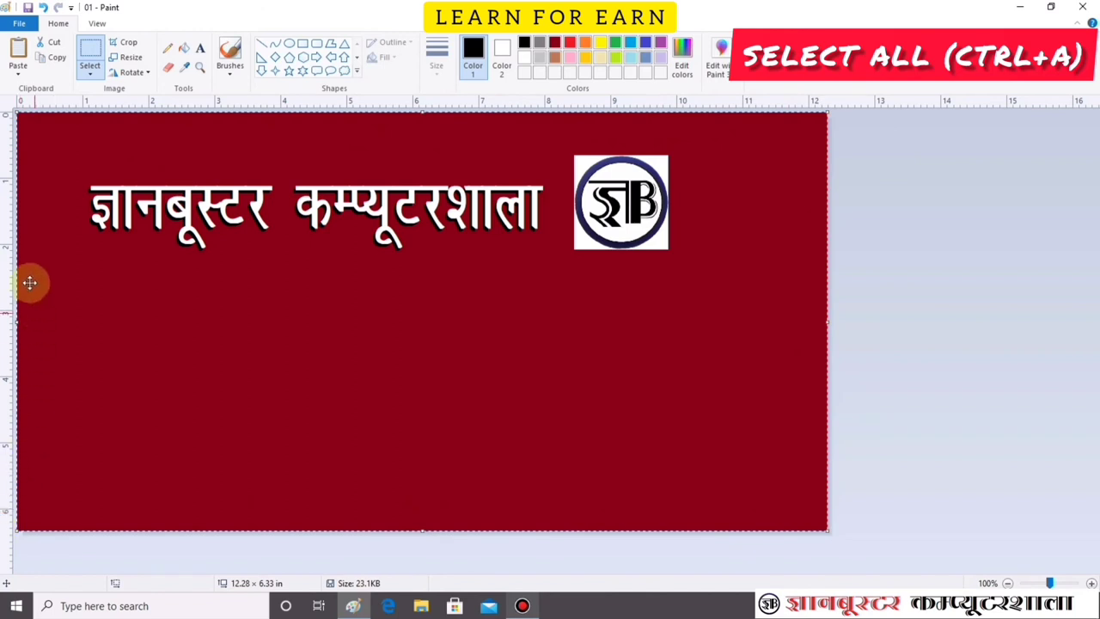
left_click(73, 204)
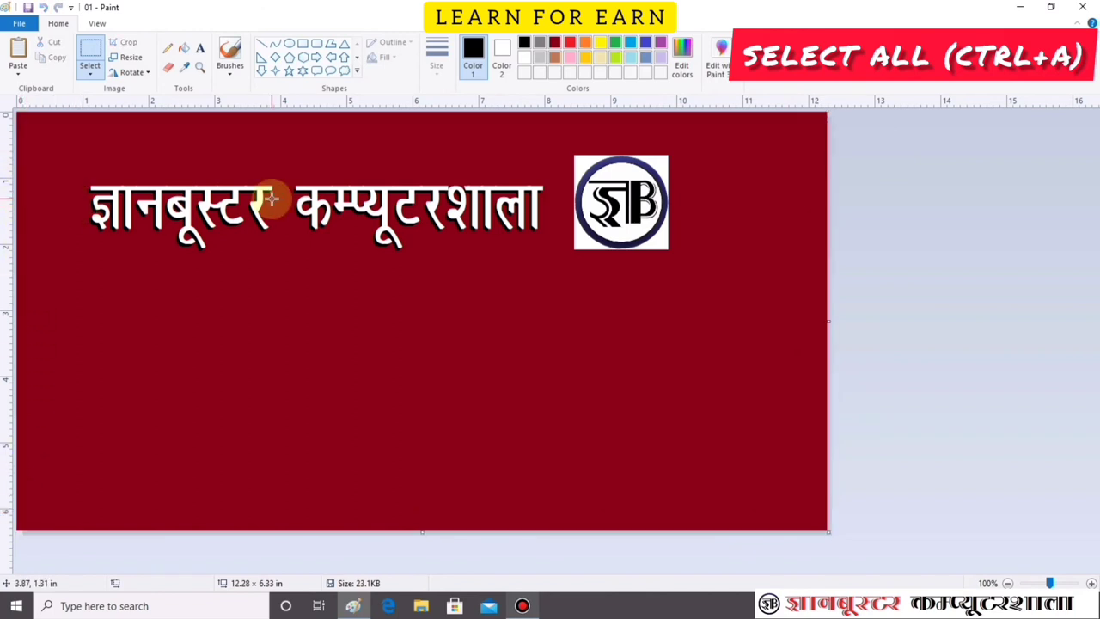
key("ctrl+a")
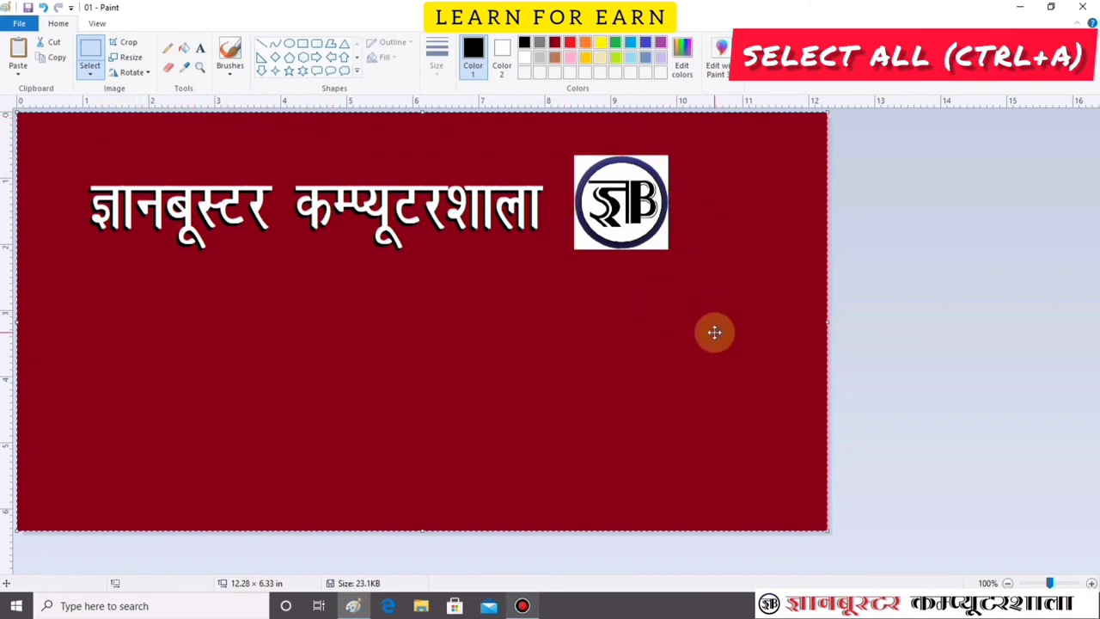
left_click(324, 308)
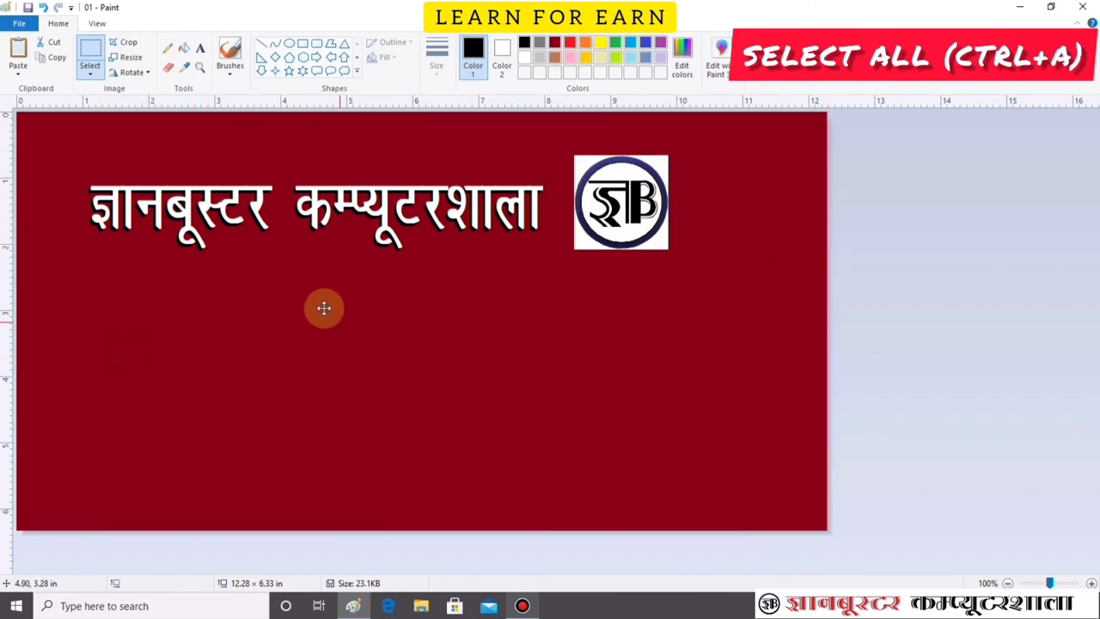
left_click_drag(239, 350, 282, 346)
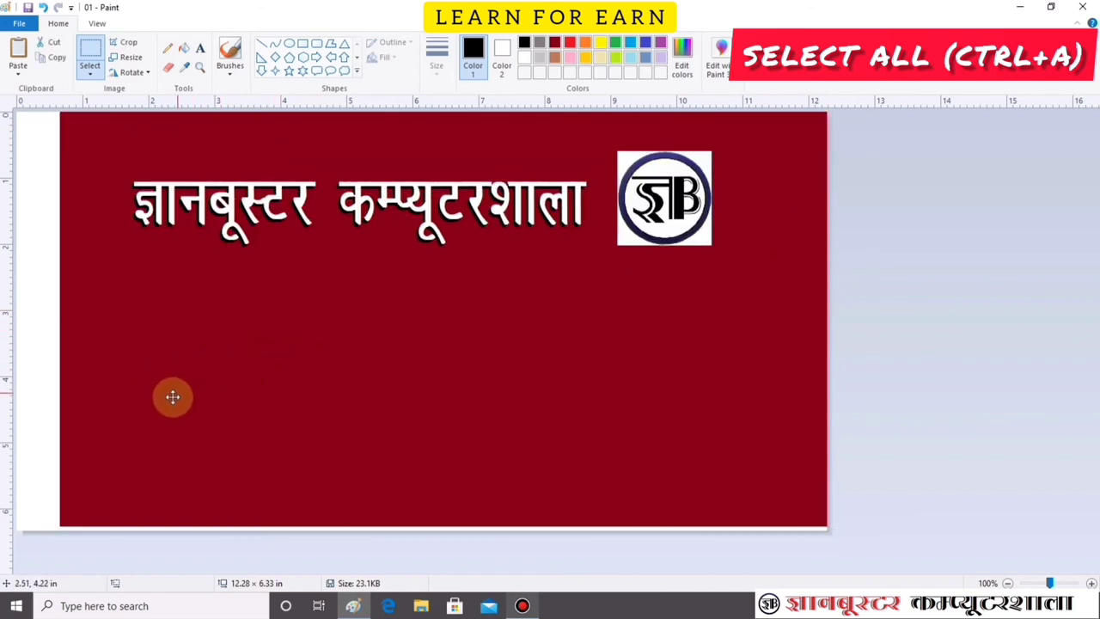
mouse_move(173, 396)
left_mouse_down()
mouse_move(143, 336)
mouse_move(278, 260)
mouse_move(376, 261)
mouse_move(435, 294)
mouse_move(418, 405)
mouse_move(266, 369)
mouse_move(274, 339)
left_mouse_up()
right_click(273, 339)
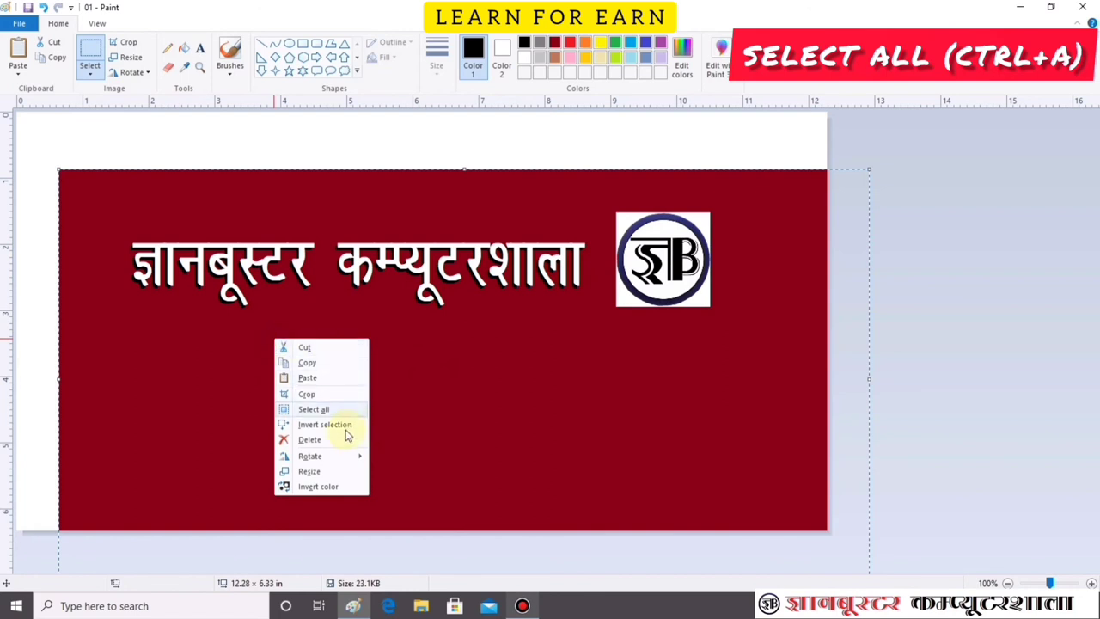
left_click(303, 439)
key("ctrl+z")
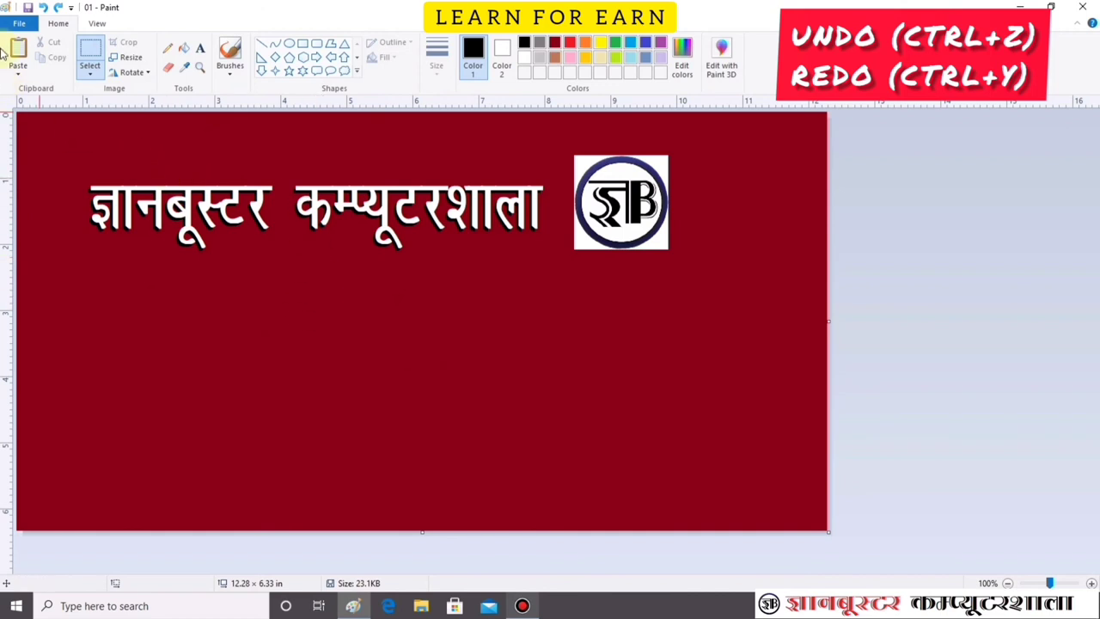
Step: Start a new blank picture, discarding the changes to 01.png without saving
left_click(19, 23)
left_click(51, 57)
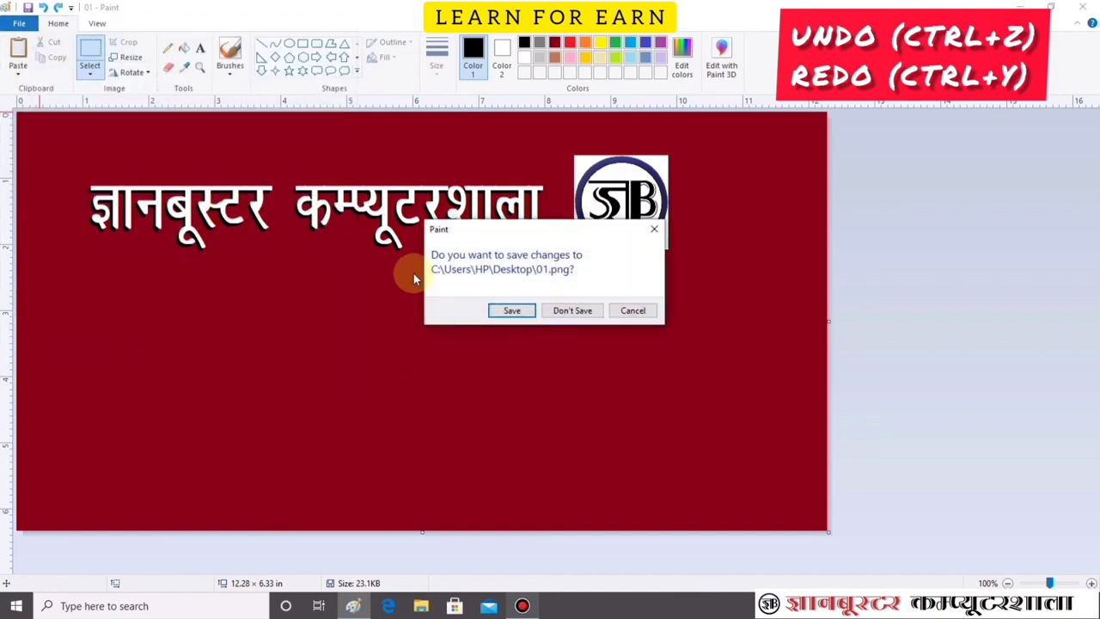
left_click(564, 306)
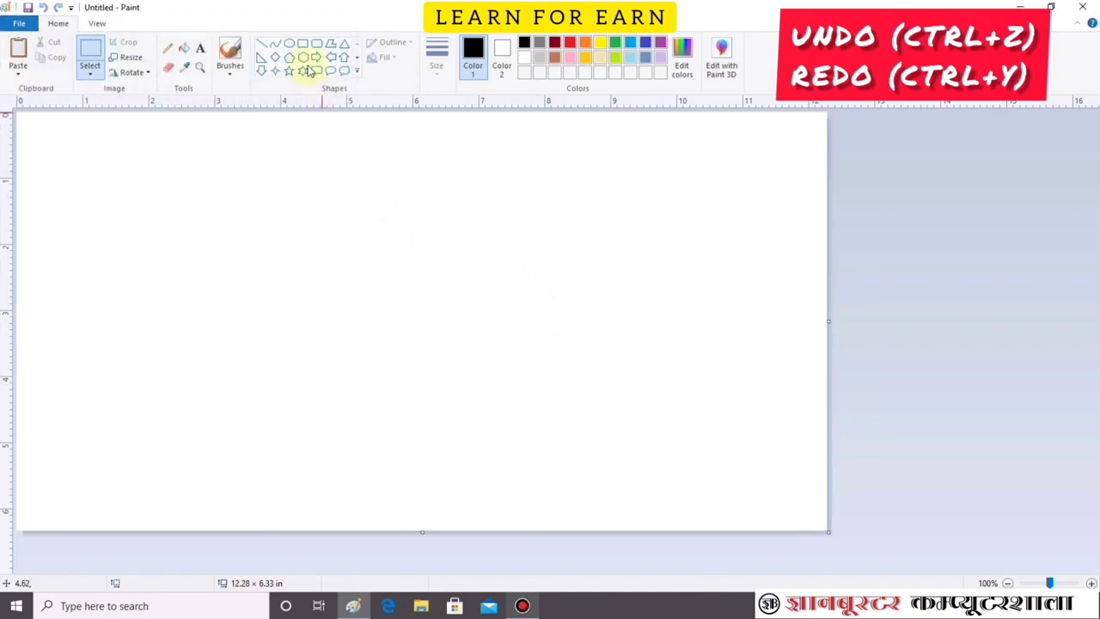
Step: Draw four black oval outlines of differing sizes from top left to right
left_click(290, 43)
left_click_drag(93, 170, 151, 260)
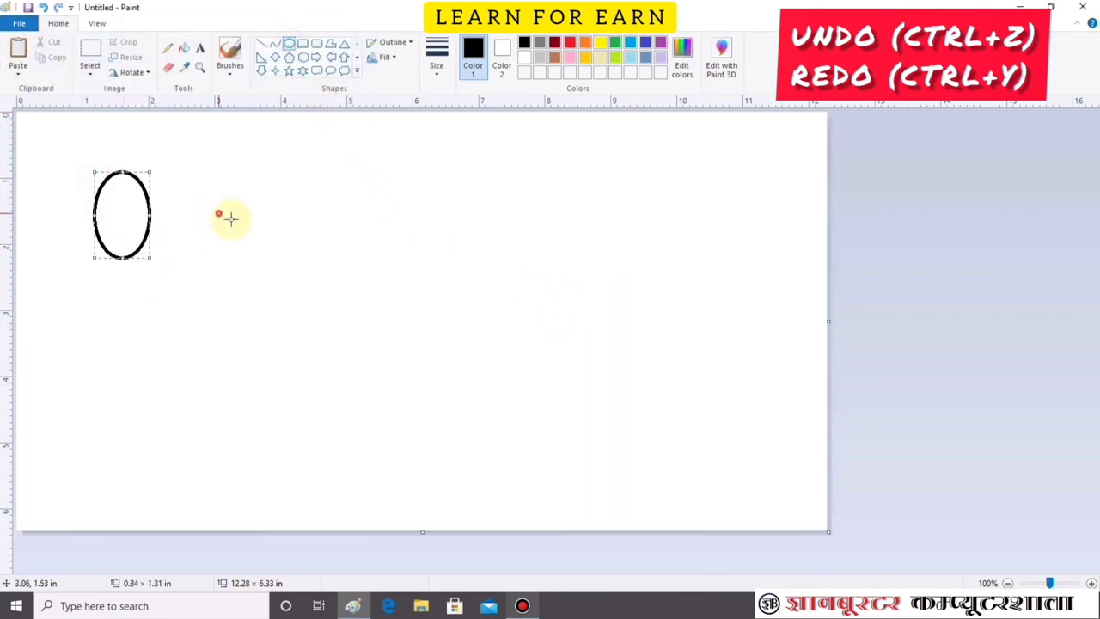
left_click_drag(218, 212, 296, 298)
left_click_drag(353, 189, 490, 379)
left_click_drag(581, 281, 664, 450)
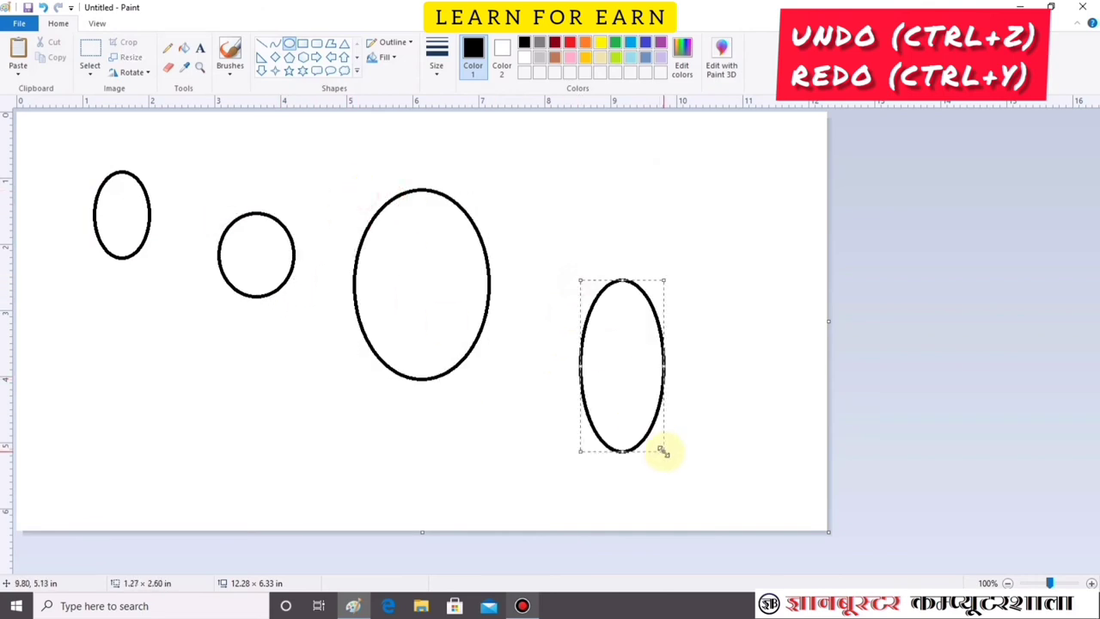
Step: Fill the small first oval dark red and the rounder second oval light blue
left_click(184, 48)
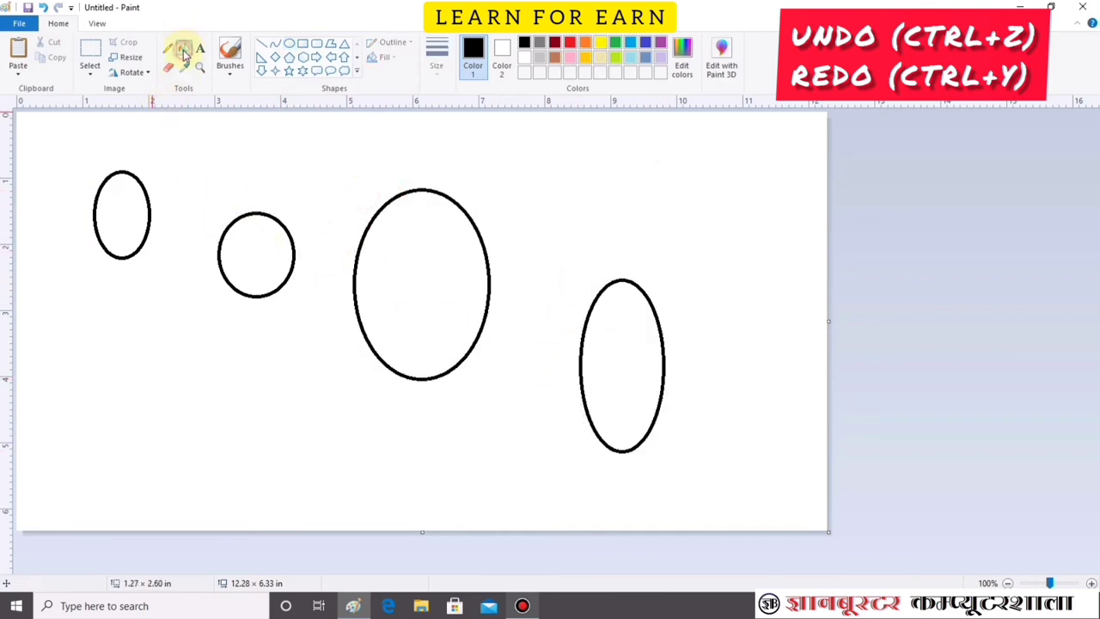
left_click(554, 43)
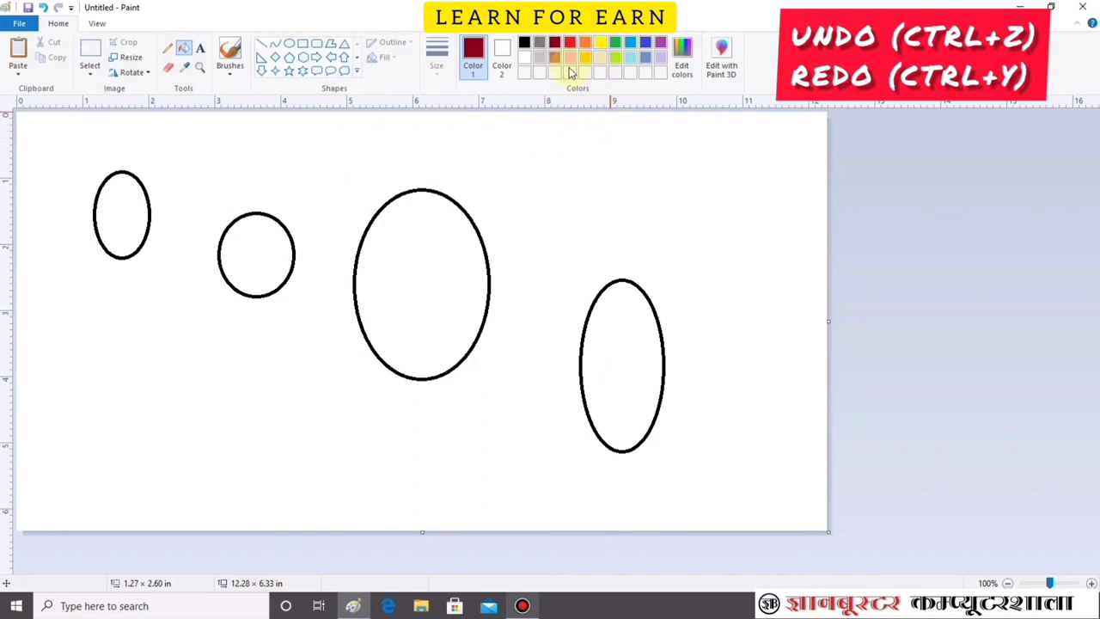
left_click(125, 215)
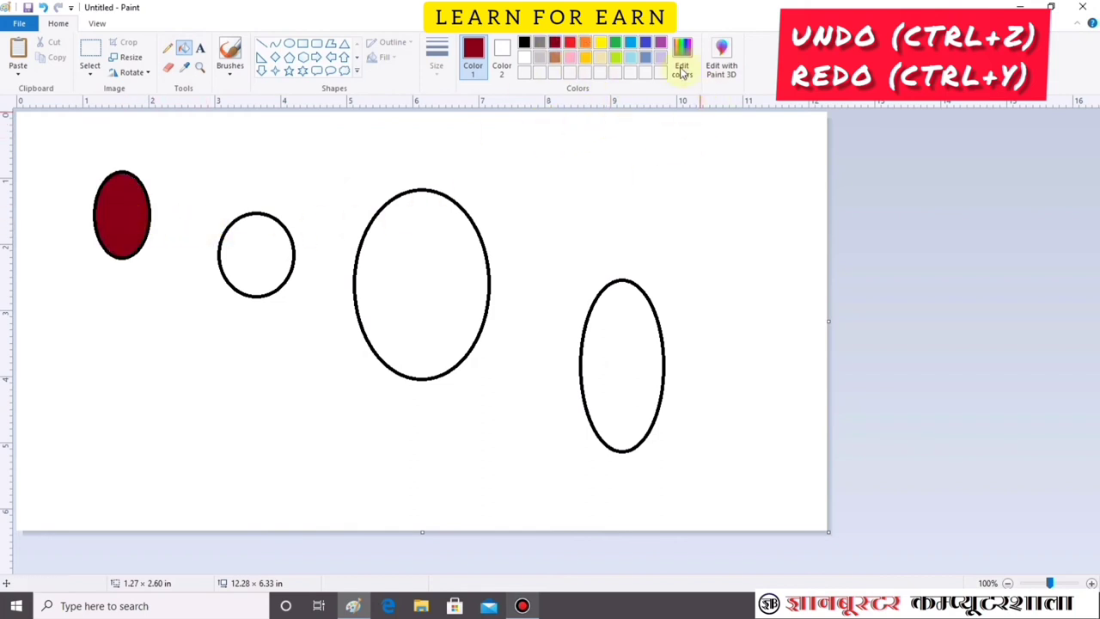
left_click(630, 43)
left_click(251, 238)
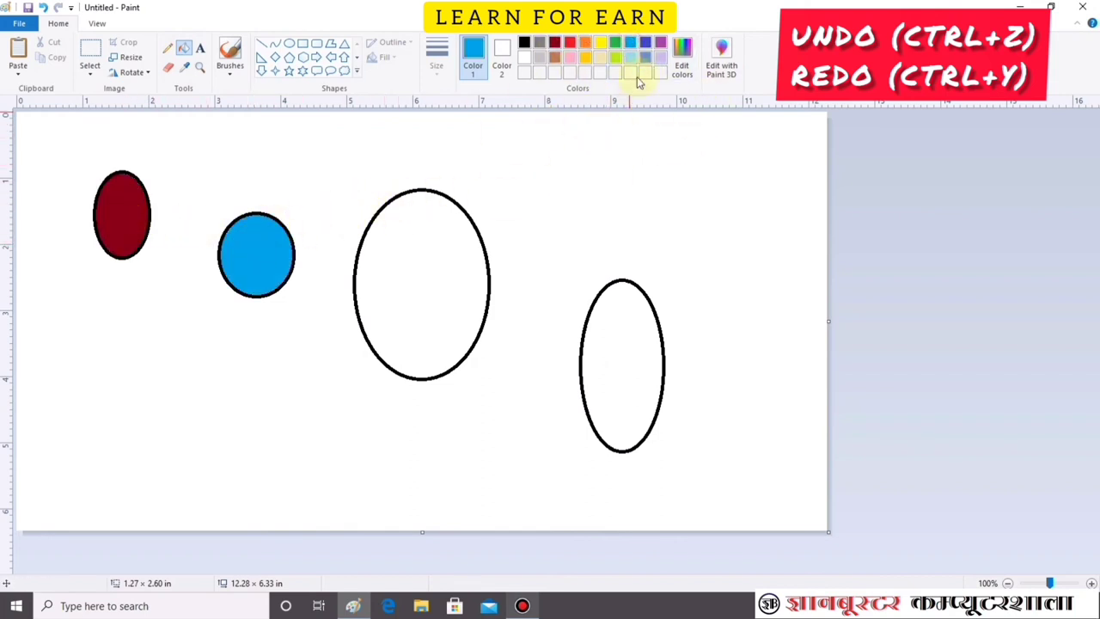
Step: Fill the background indigo, then undo it to restore the white background
left_click(648, 44)
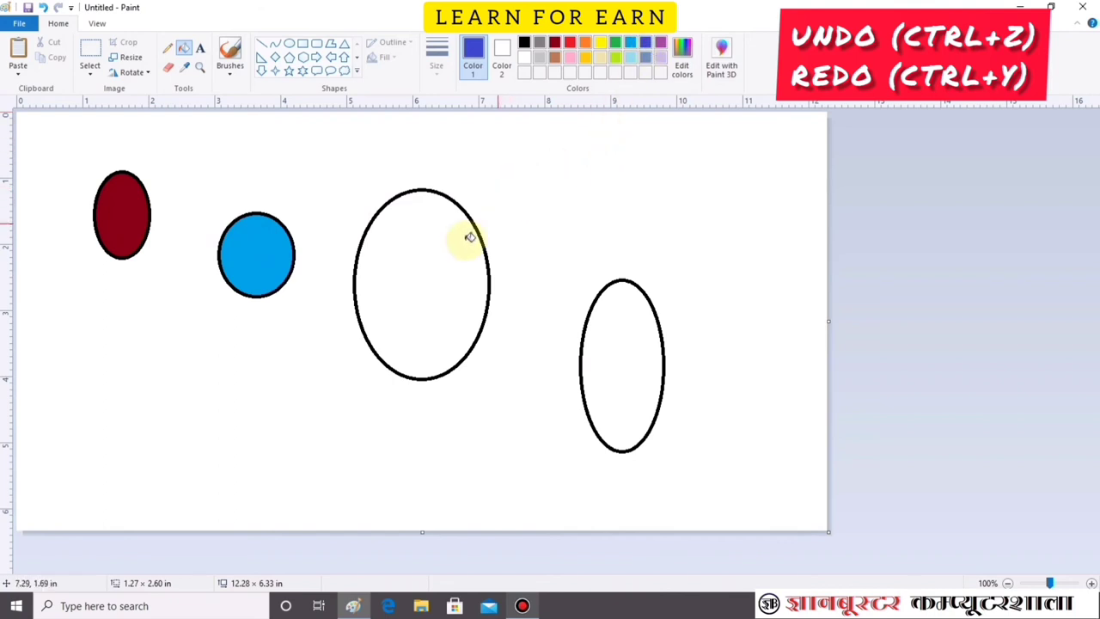
left_click(478, 212)
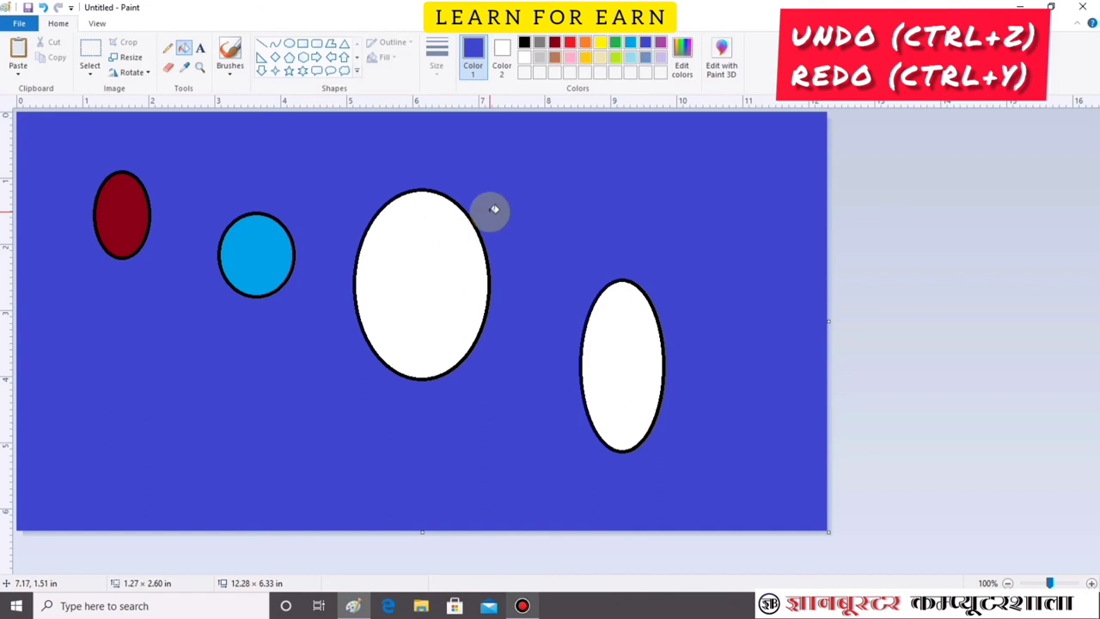
key("ctrl+z")
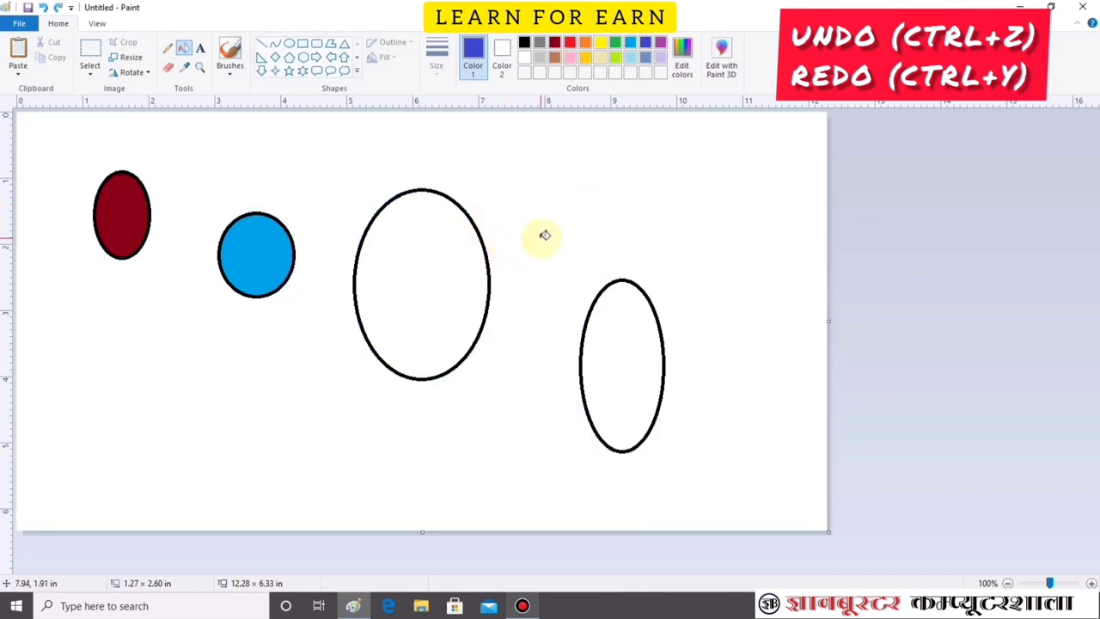
Step: Undo the oval fills and ovals with Ctrl+Z, then redo three ovals with Ctrl+Y
key("ctrl+z")
key("ctrl+z")
key("ctrl+z")
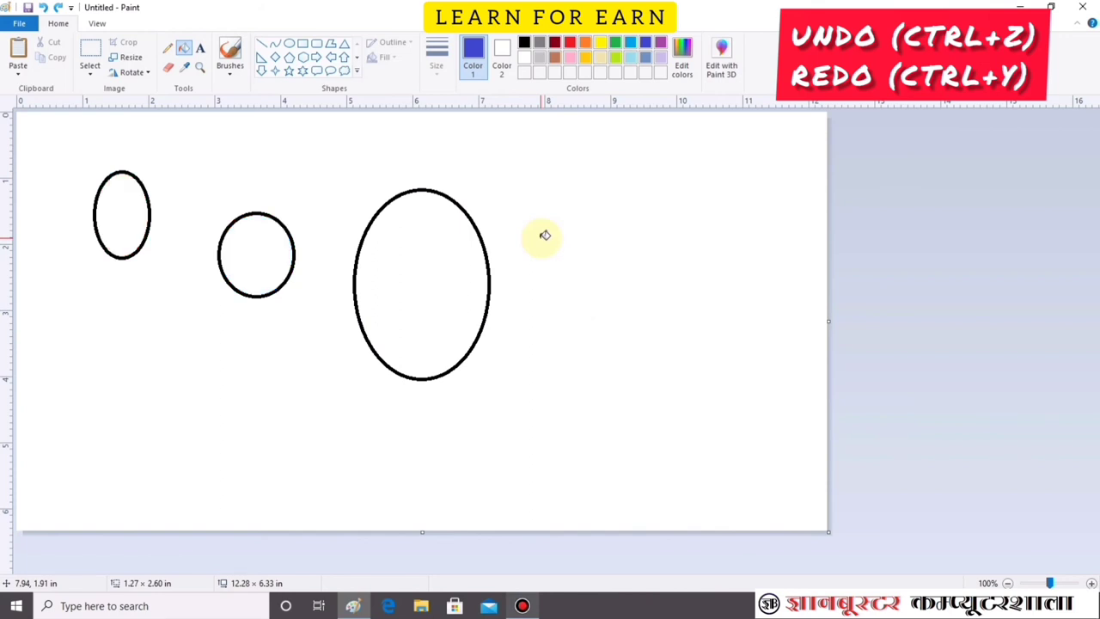
key("ctrl+z")
key("ctrl+z")
key("ctrl+z")
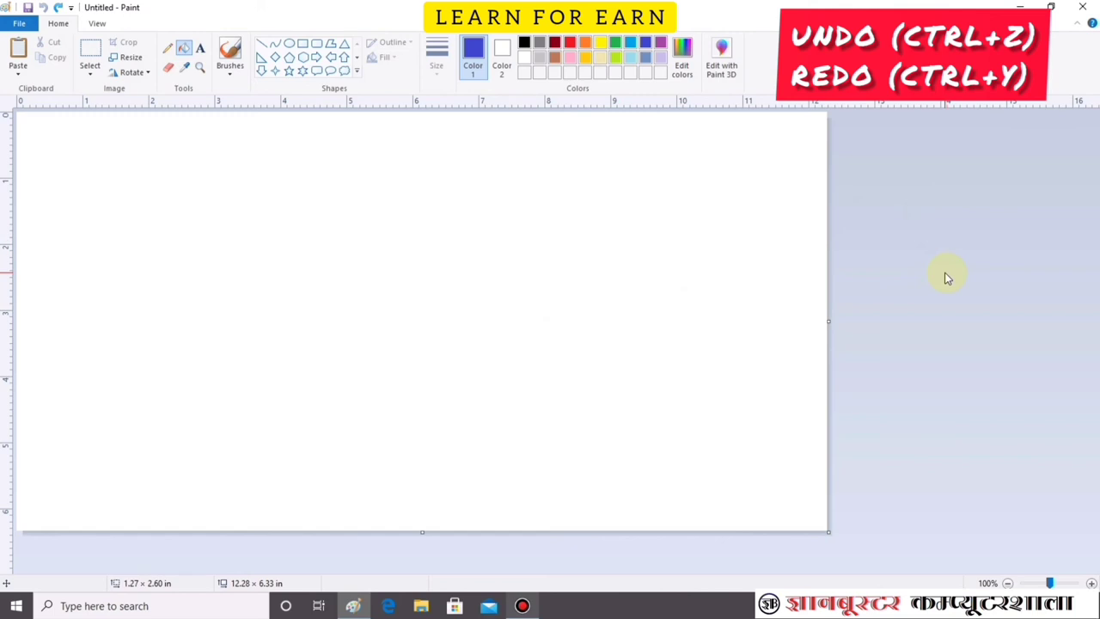
key("ctrl+y")
key("ctrl+y")
key("ctrl+y")
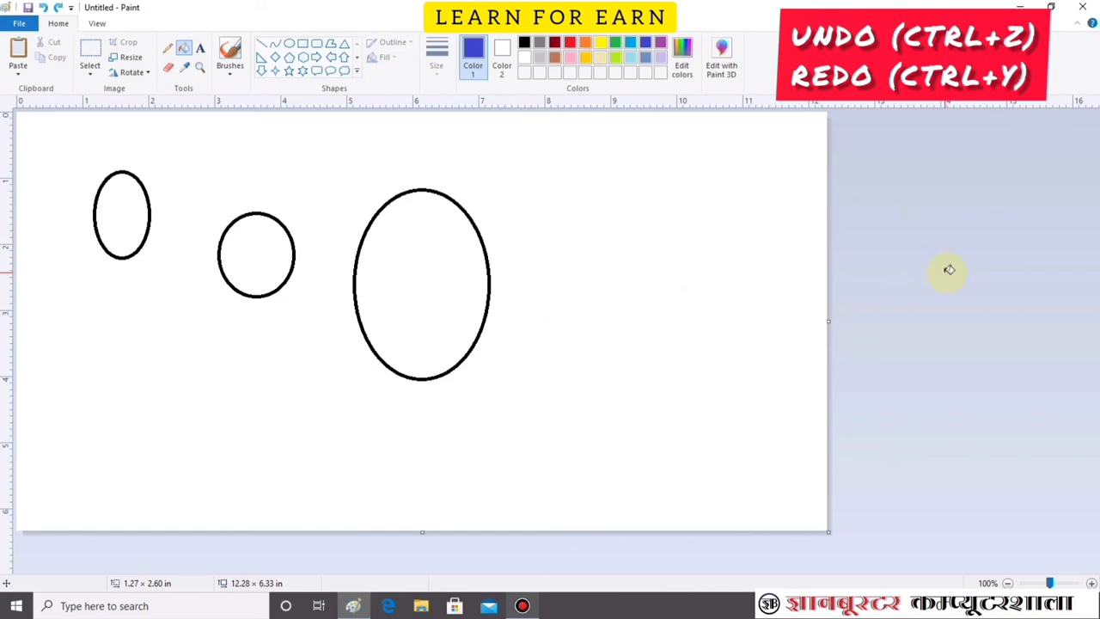
key("ctrl+y")
key("ctrl+y")
key("ctrl+y")
key("ctrl+y")
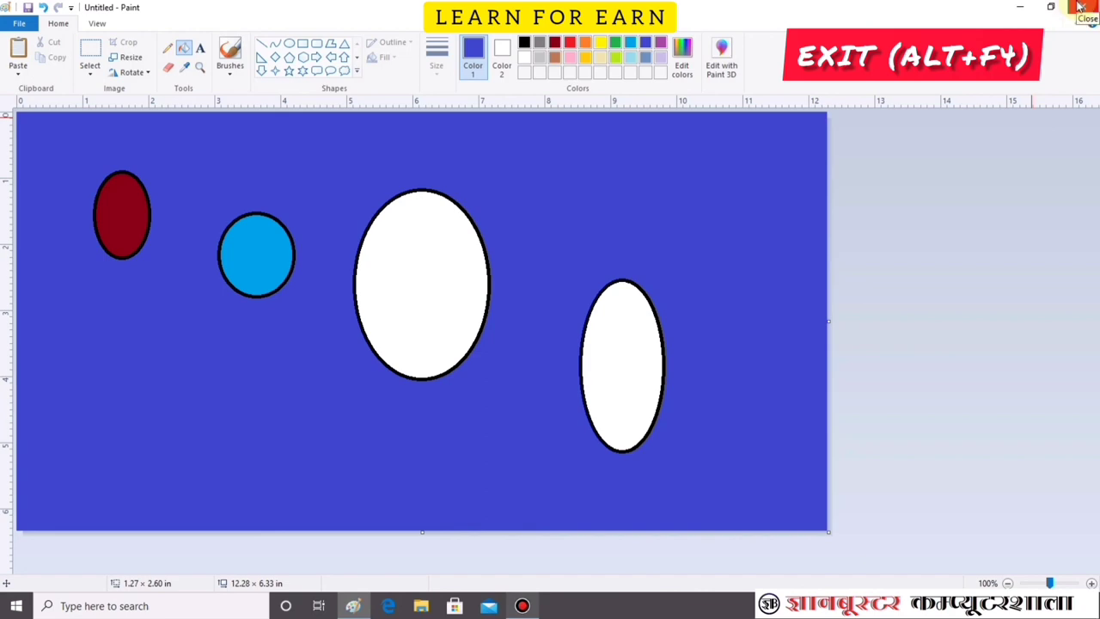
Step: Close the picture without saving, then relaunch Paint from the taskbar
left_click(1081, 6)
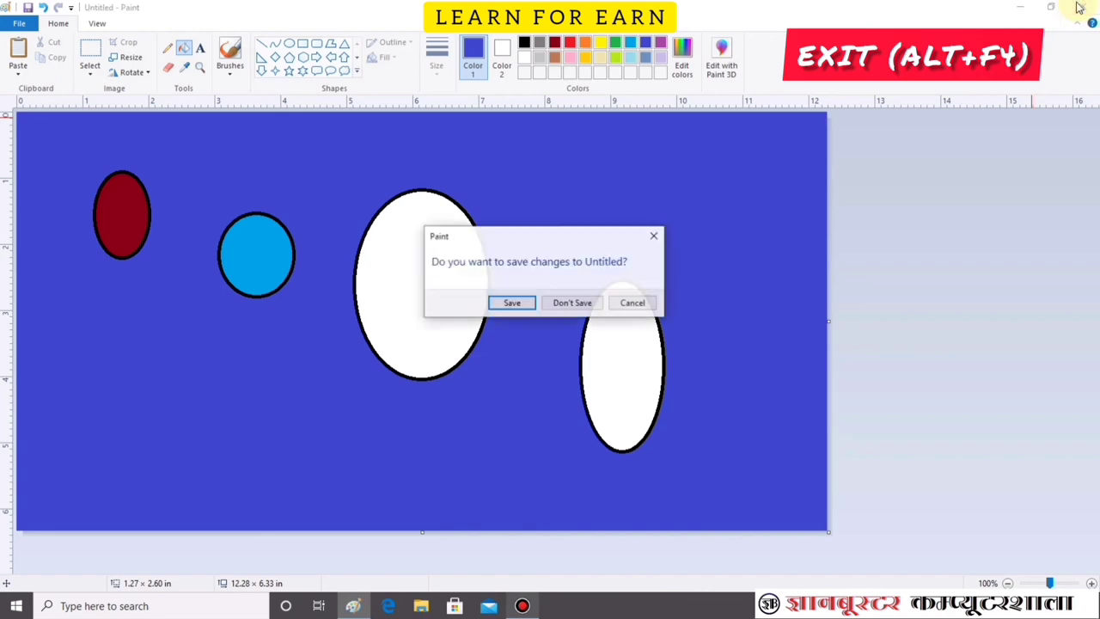
left_click(572, 303)
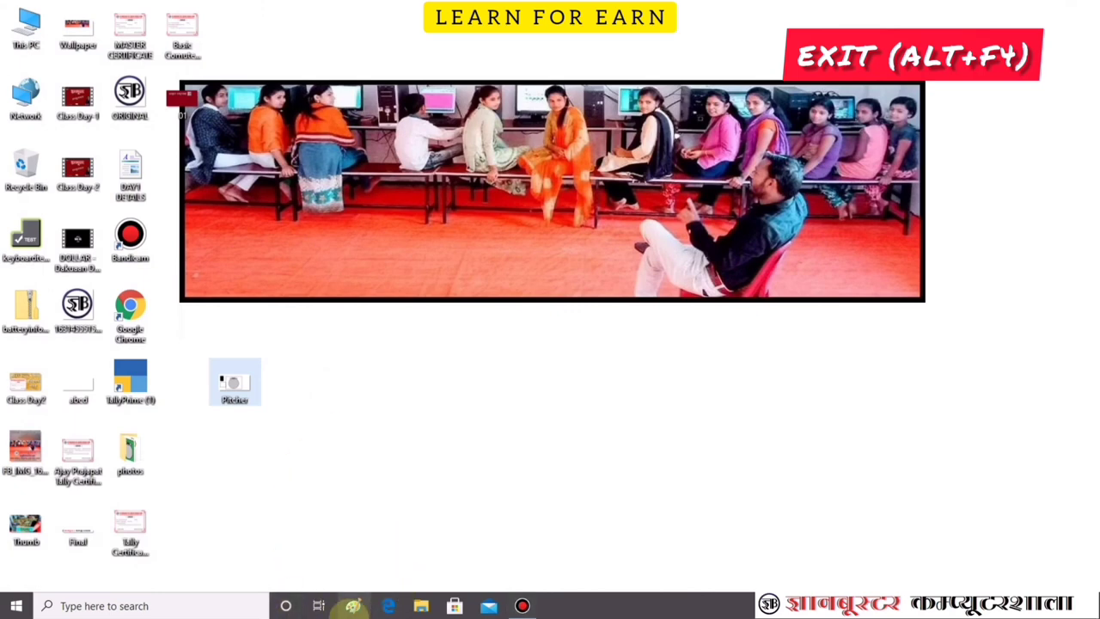
left_click(353, 608)
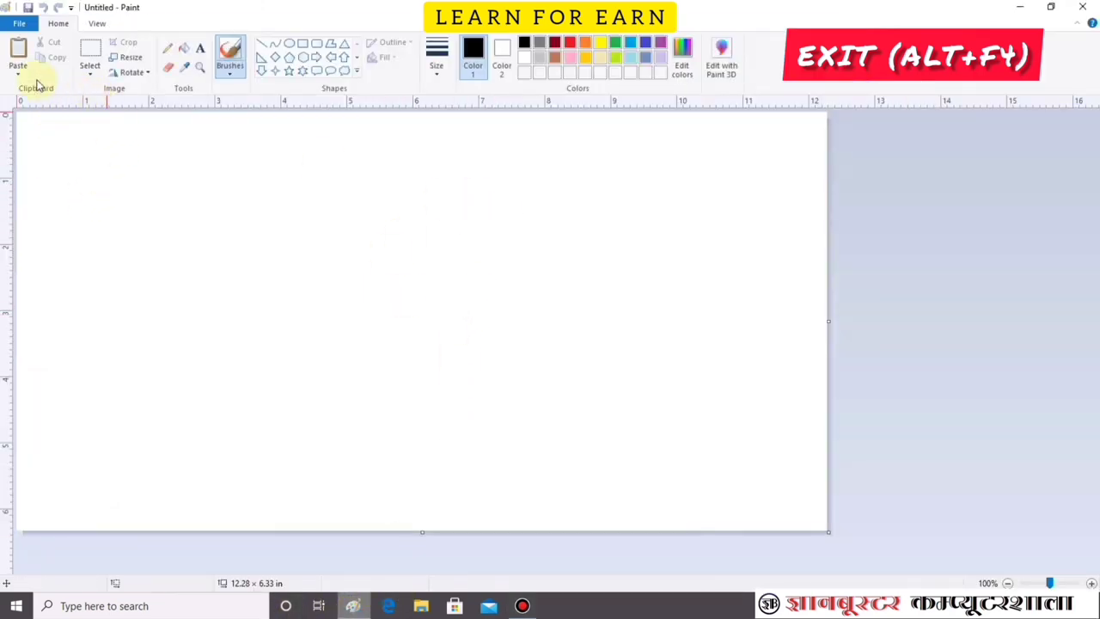
Step: Exit Paint through File > Exit, and close its window with Alt+F4
left_click(20, 23)
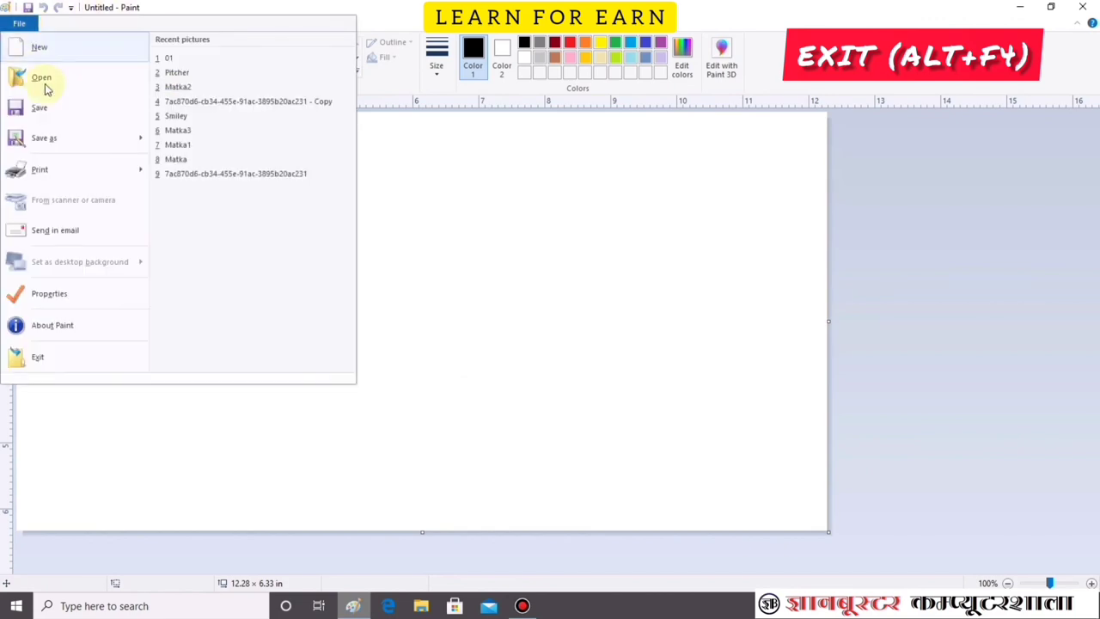
left_click(67, 359)
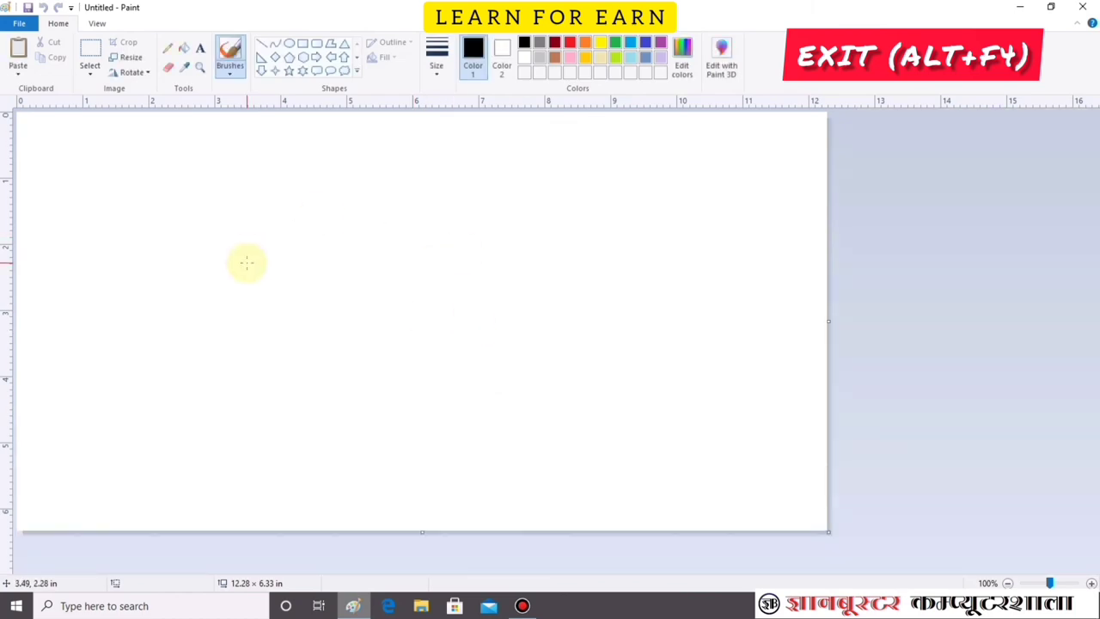
key("alt+F4")
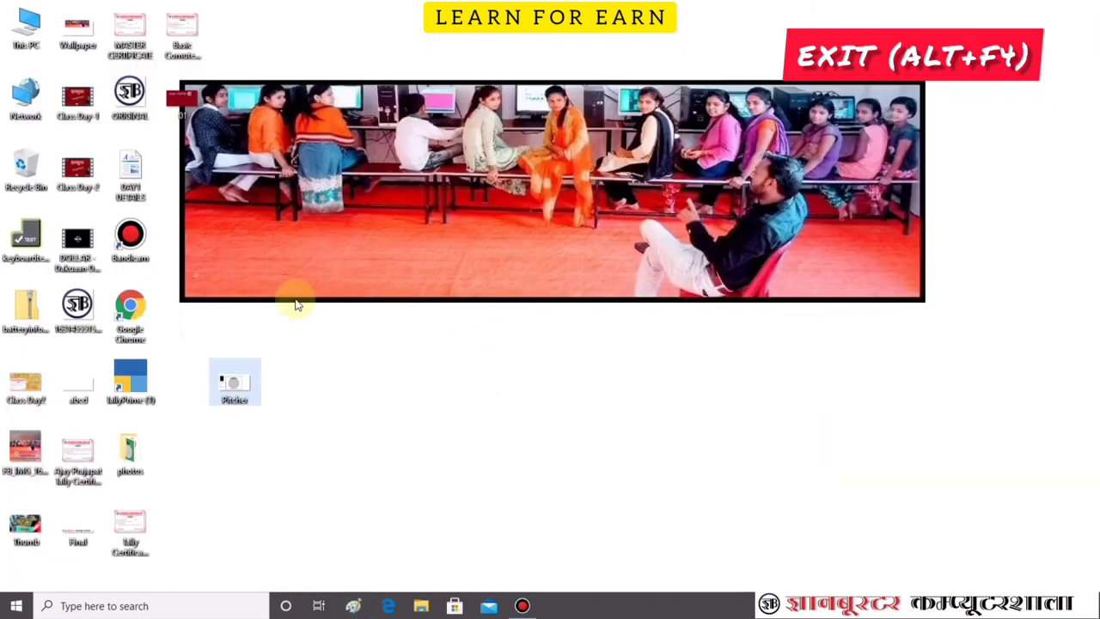
left_click(421, 606)
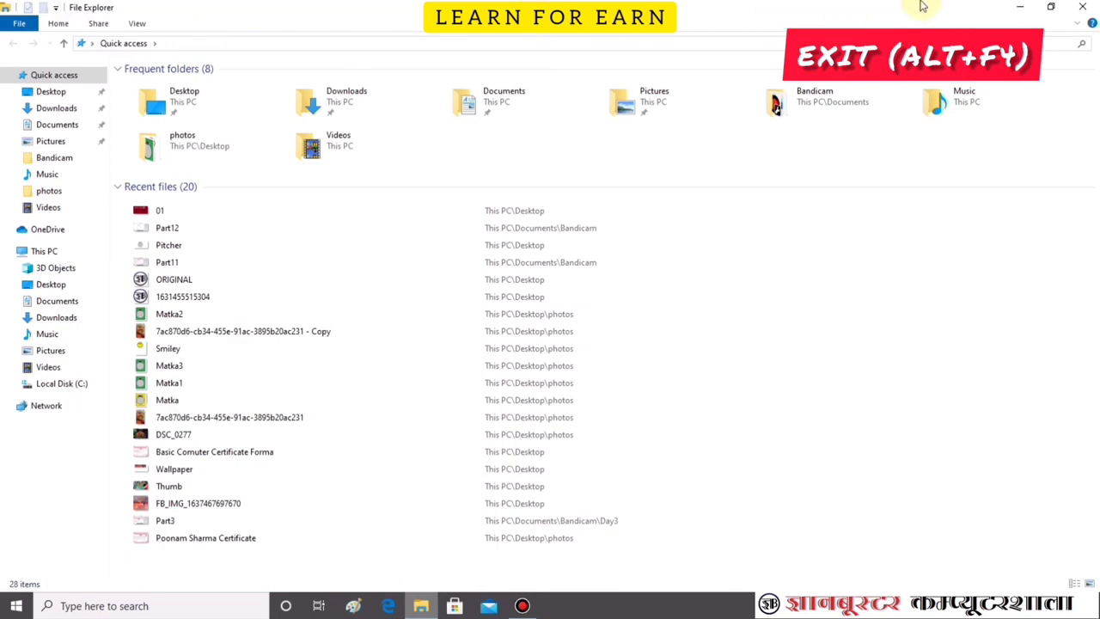
key("alt+F4")
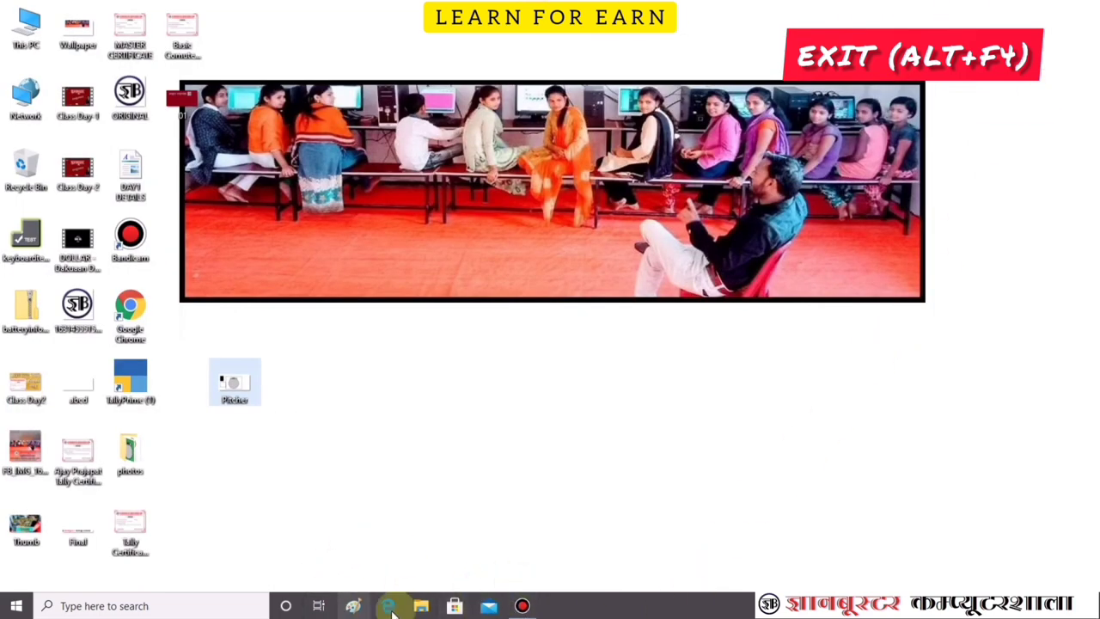
left_click(354, 606)
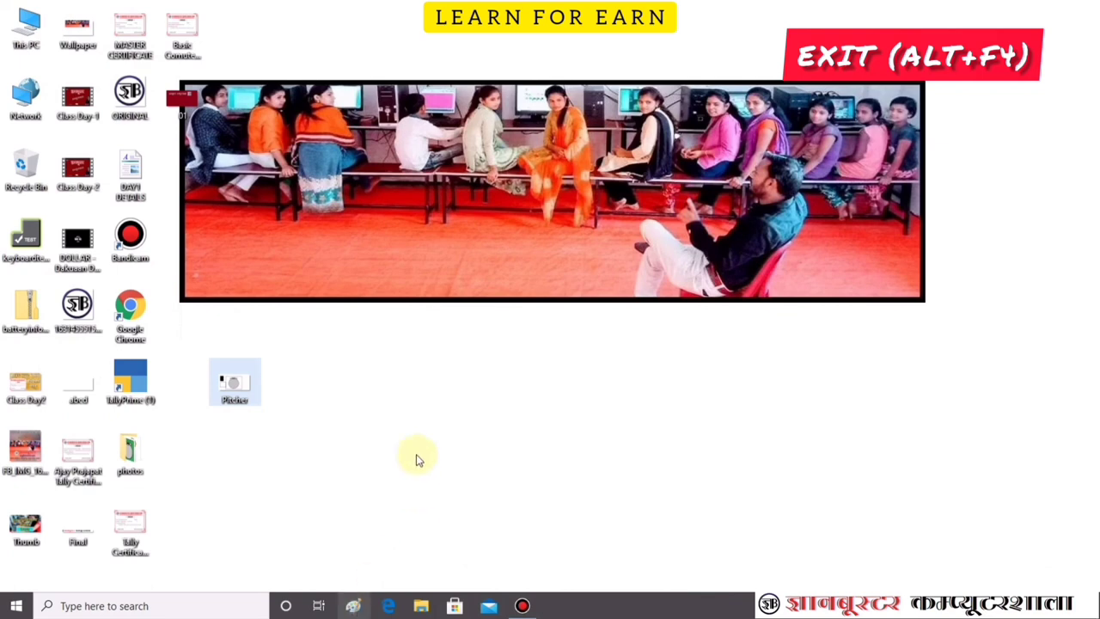
left_click(469, 446)
key("alt+F4")
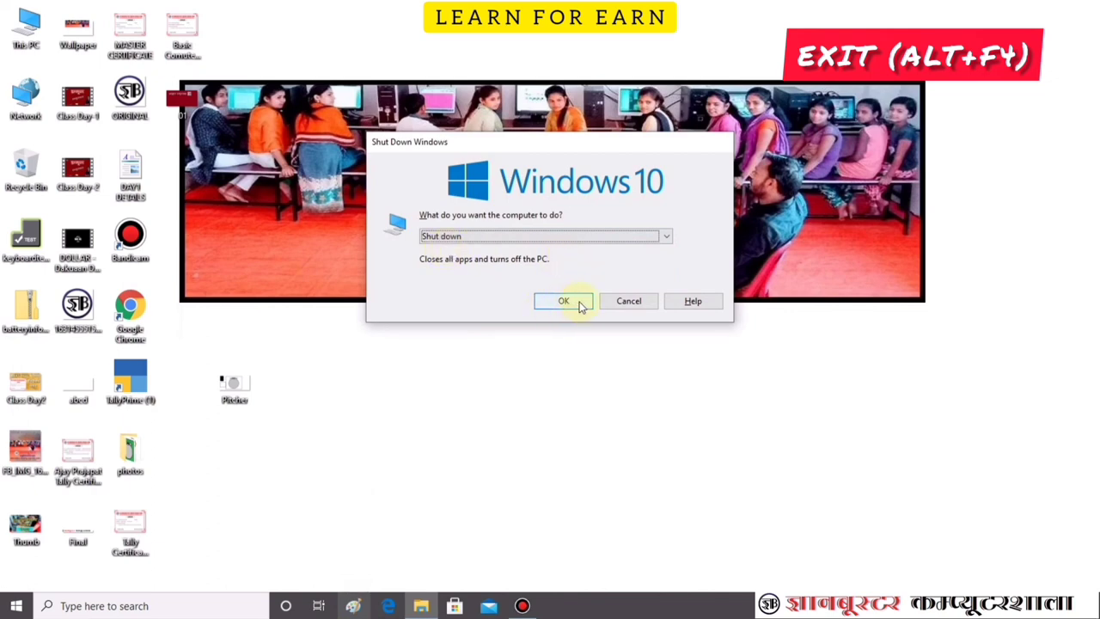
left_click(629, 303)
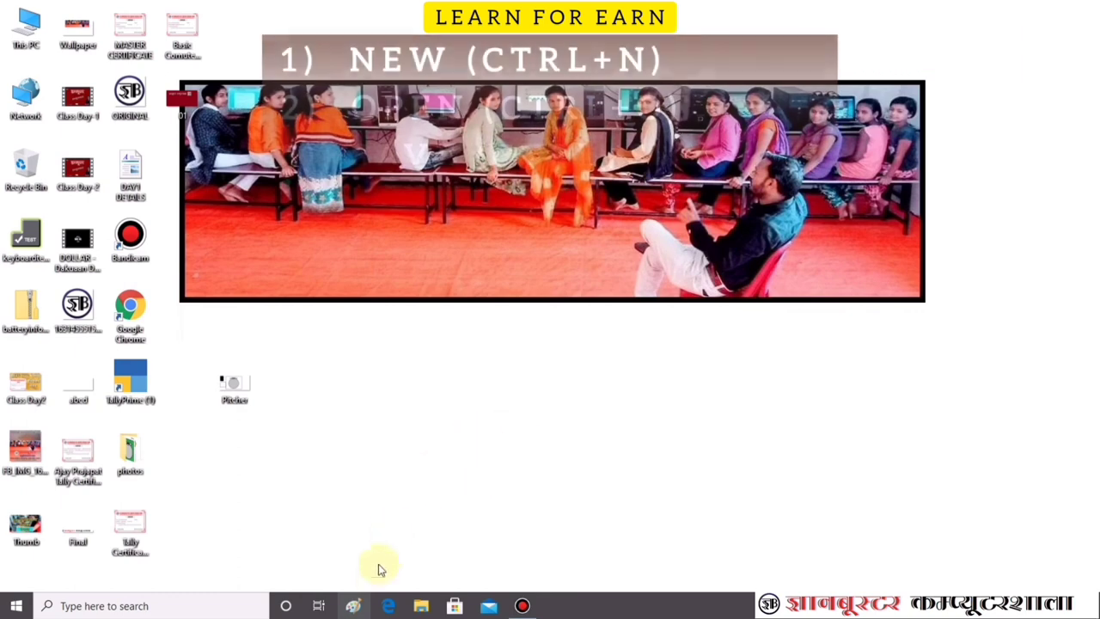